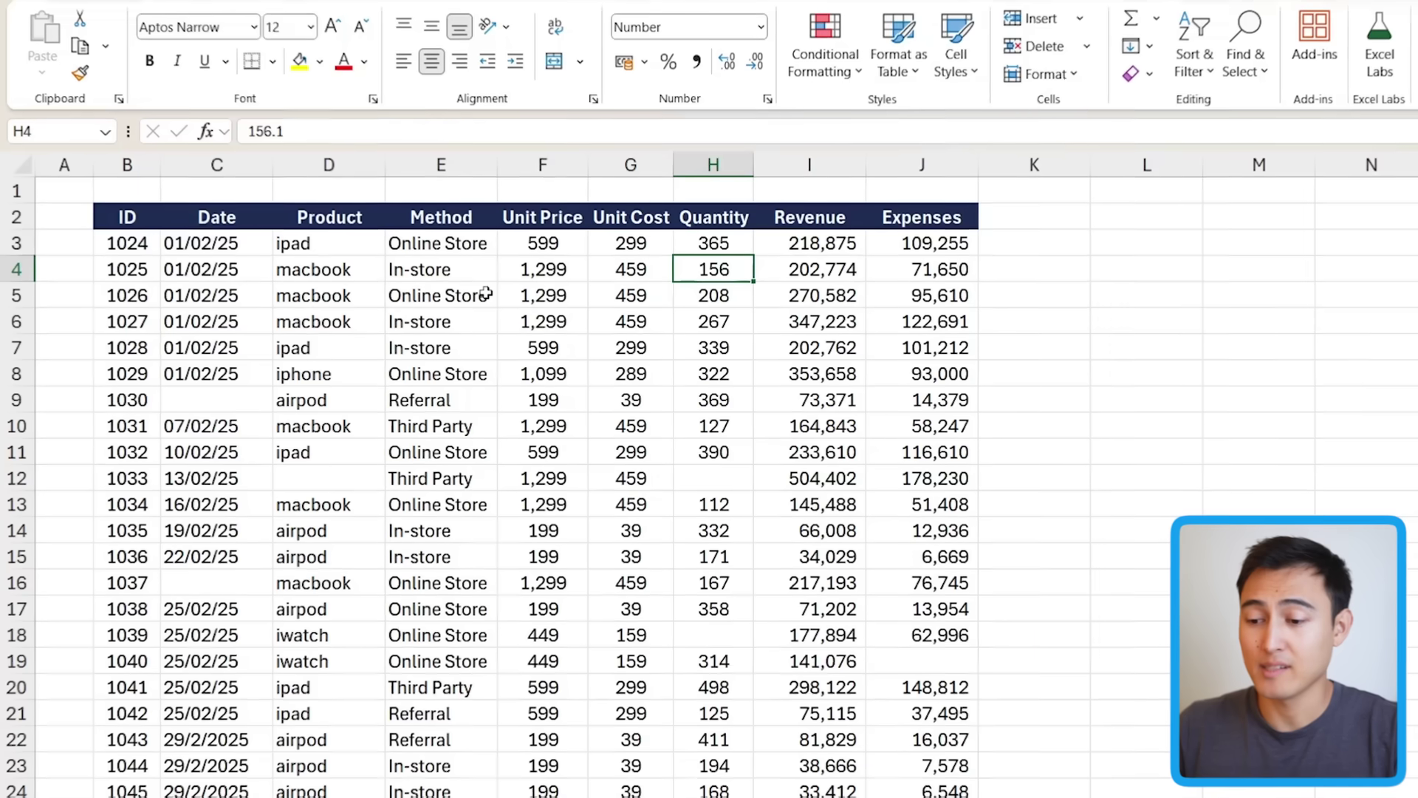
Check the stored values of the cells around the quantity cell H5 (208.3)
left_click(648, 218)
key("Down")
key("Down")
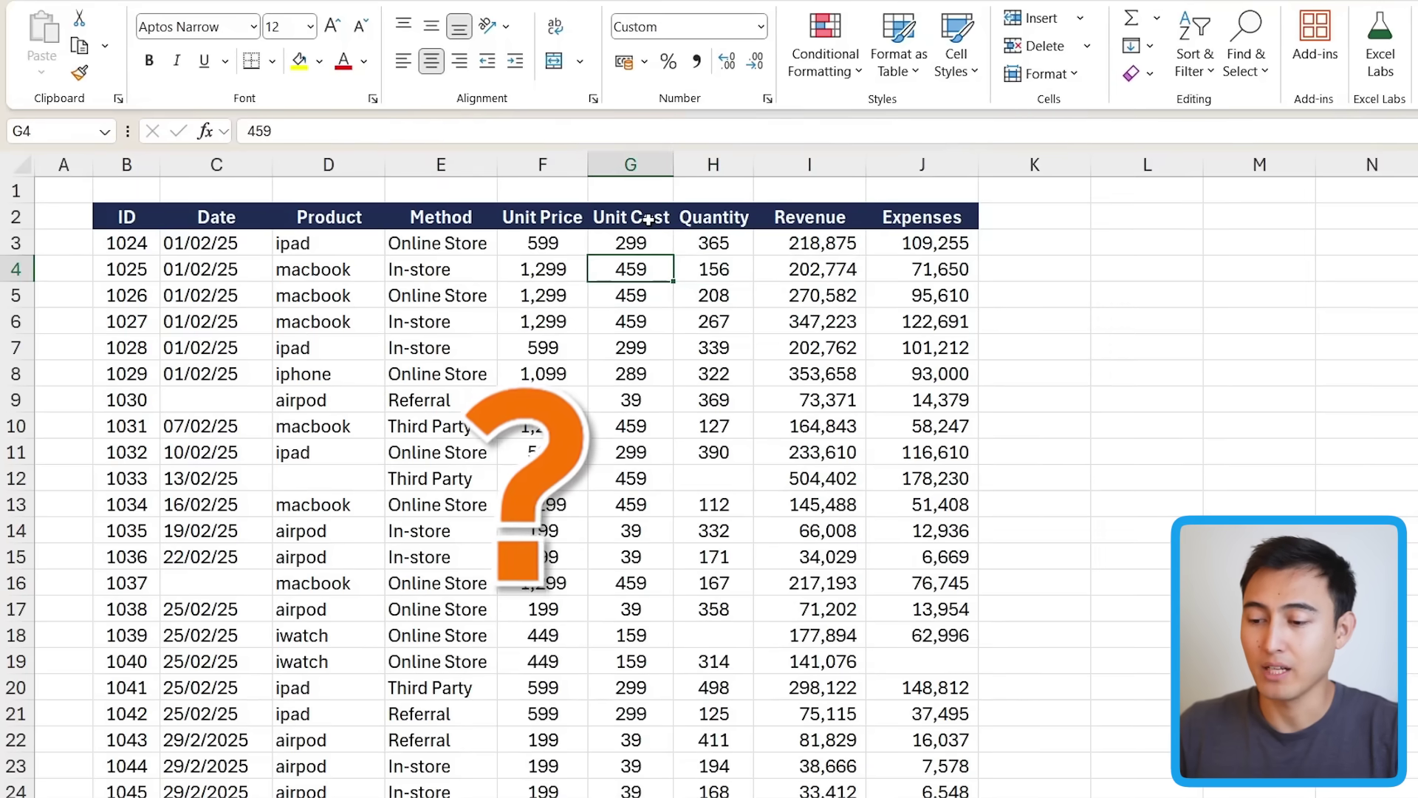
key("Right")
key("Down")
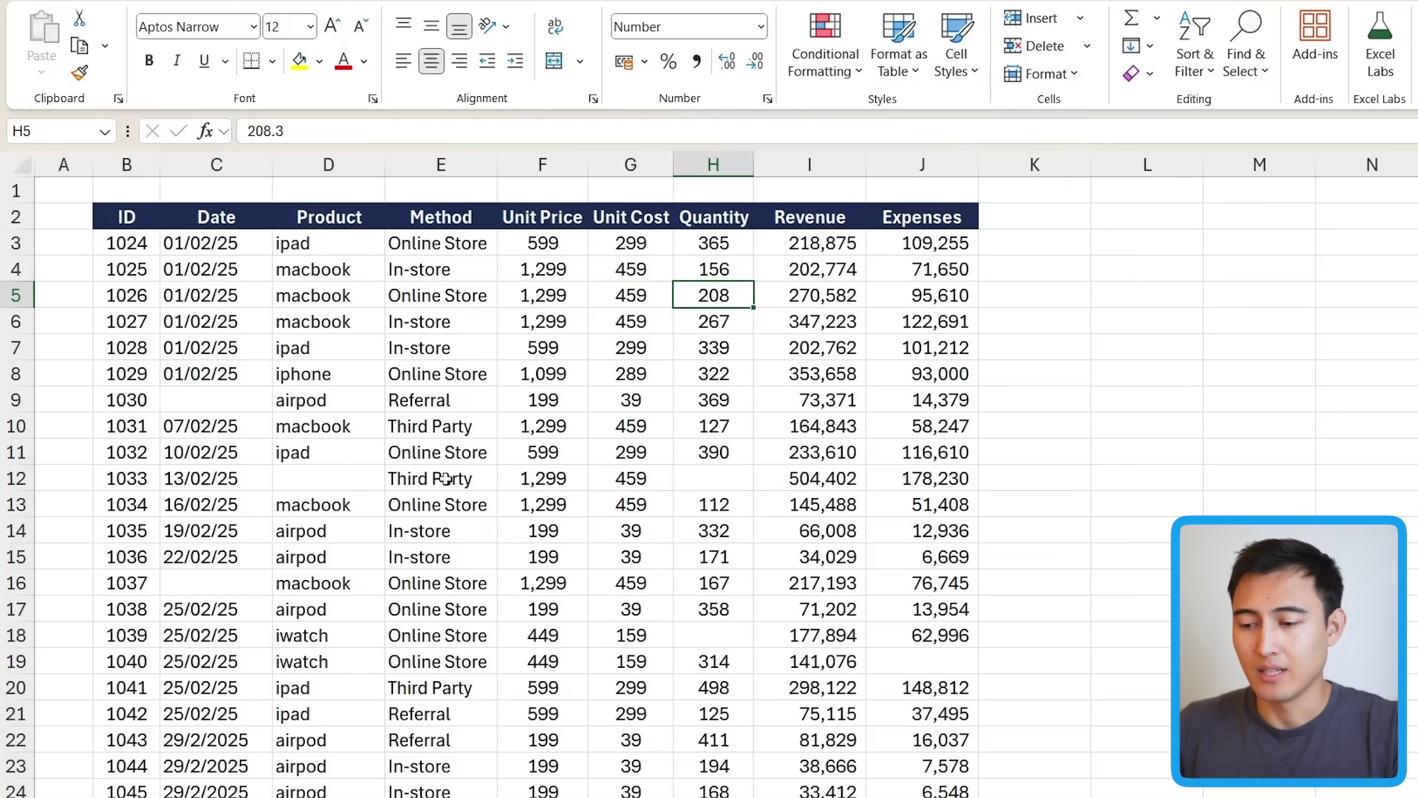
key("Left")
key("Right")
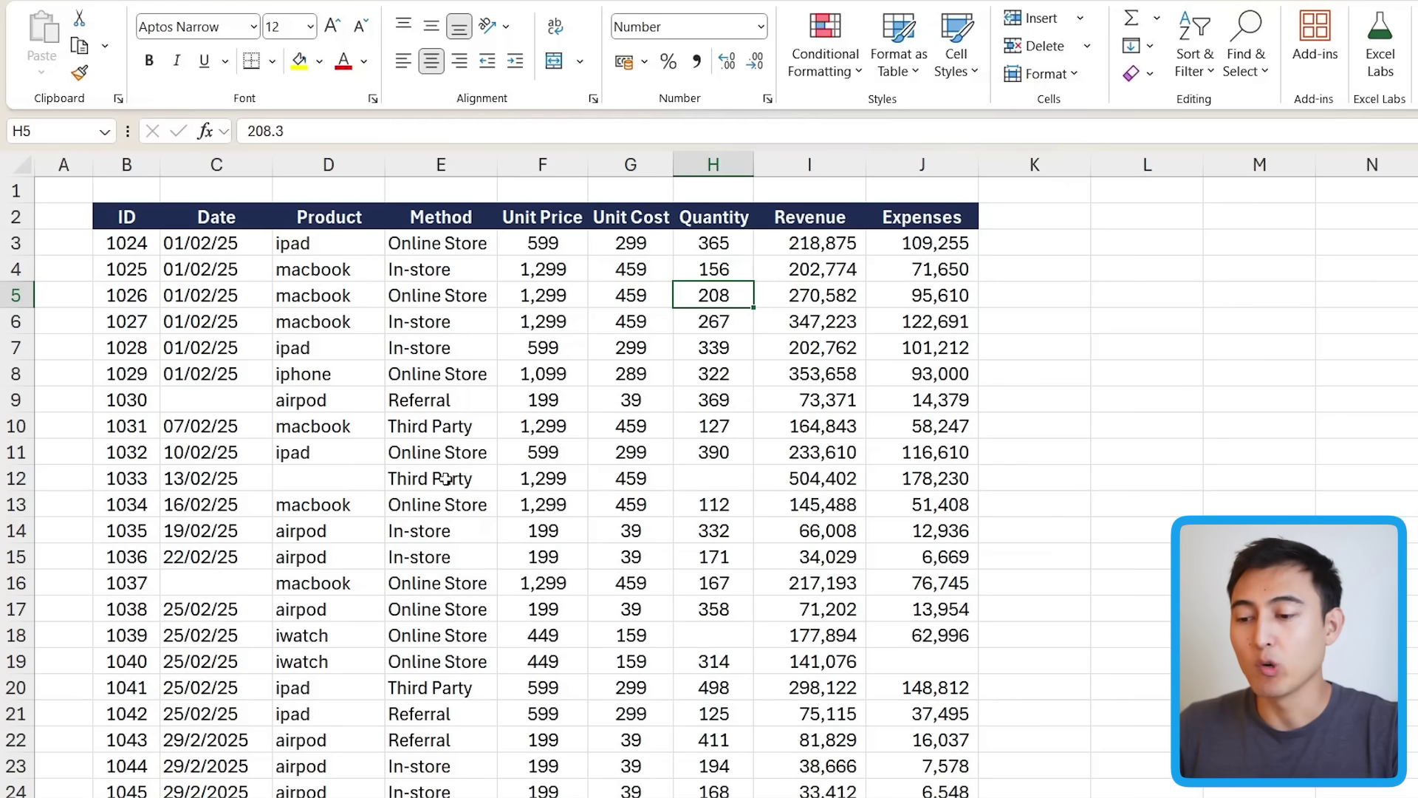
Select all blank cells in the sales table with Go To Special's Blanks option
key("ctrl+a")
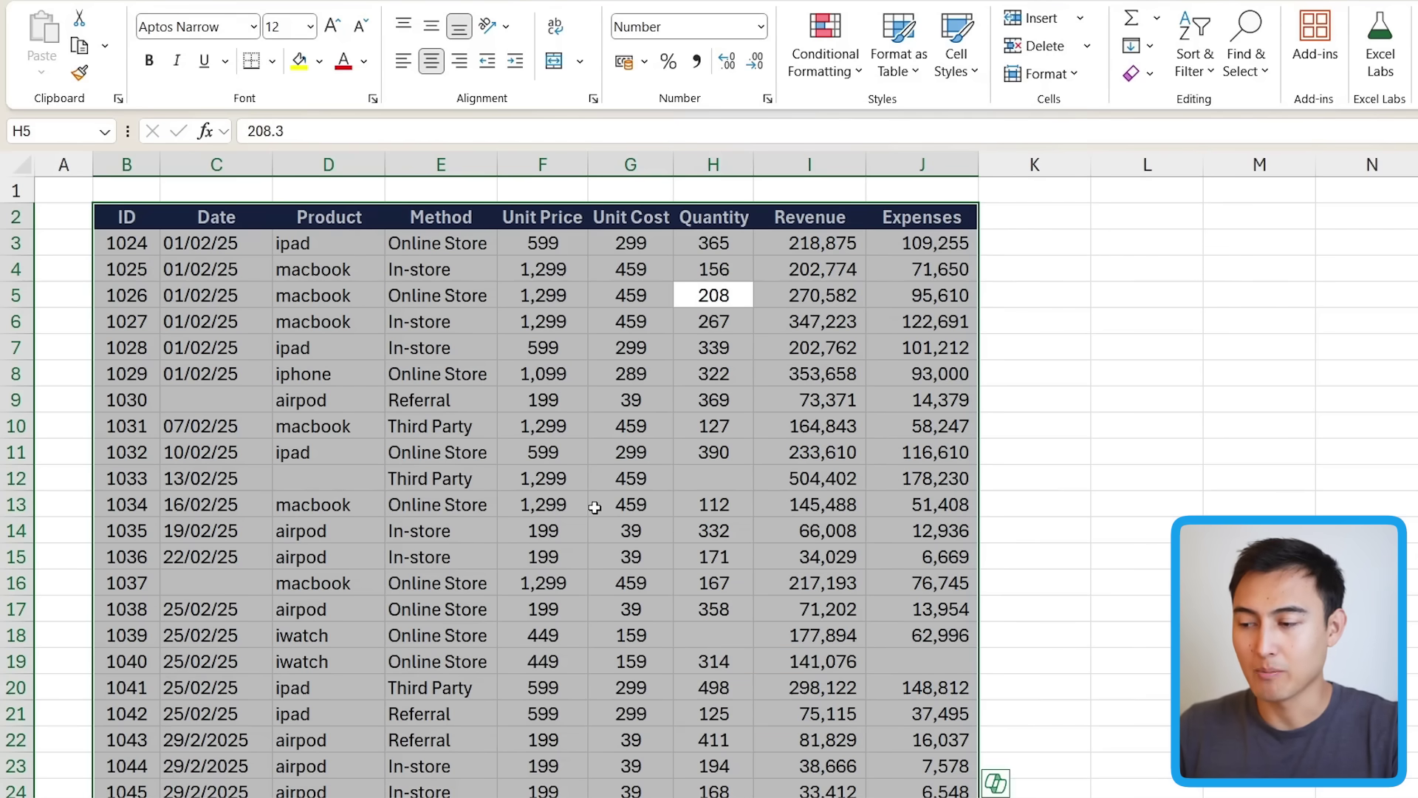
left_click(1249, 67)
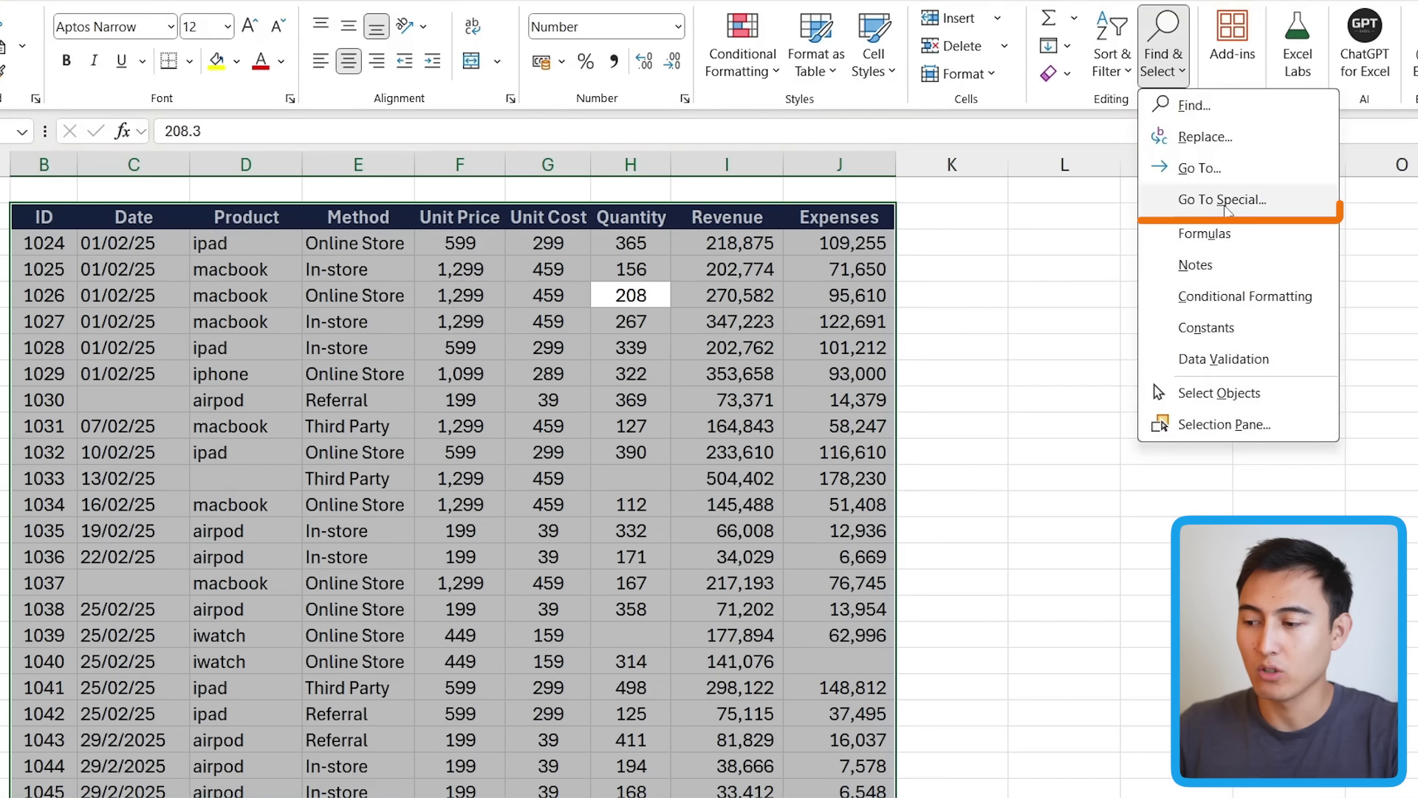
left_click(813, 265)
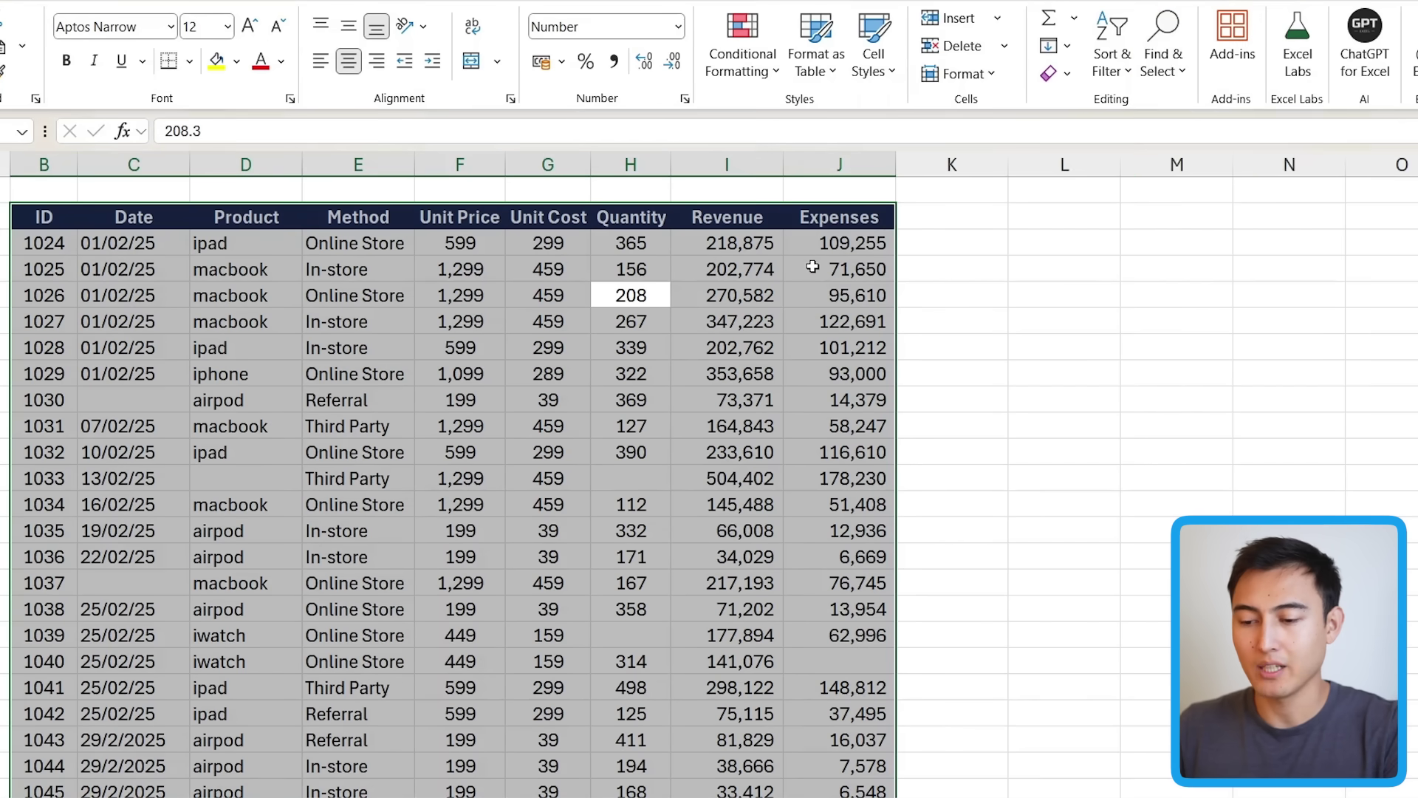
key("ctrl+g")
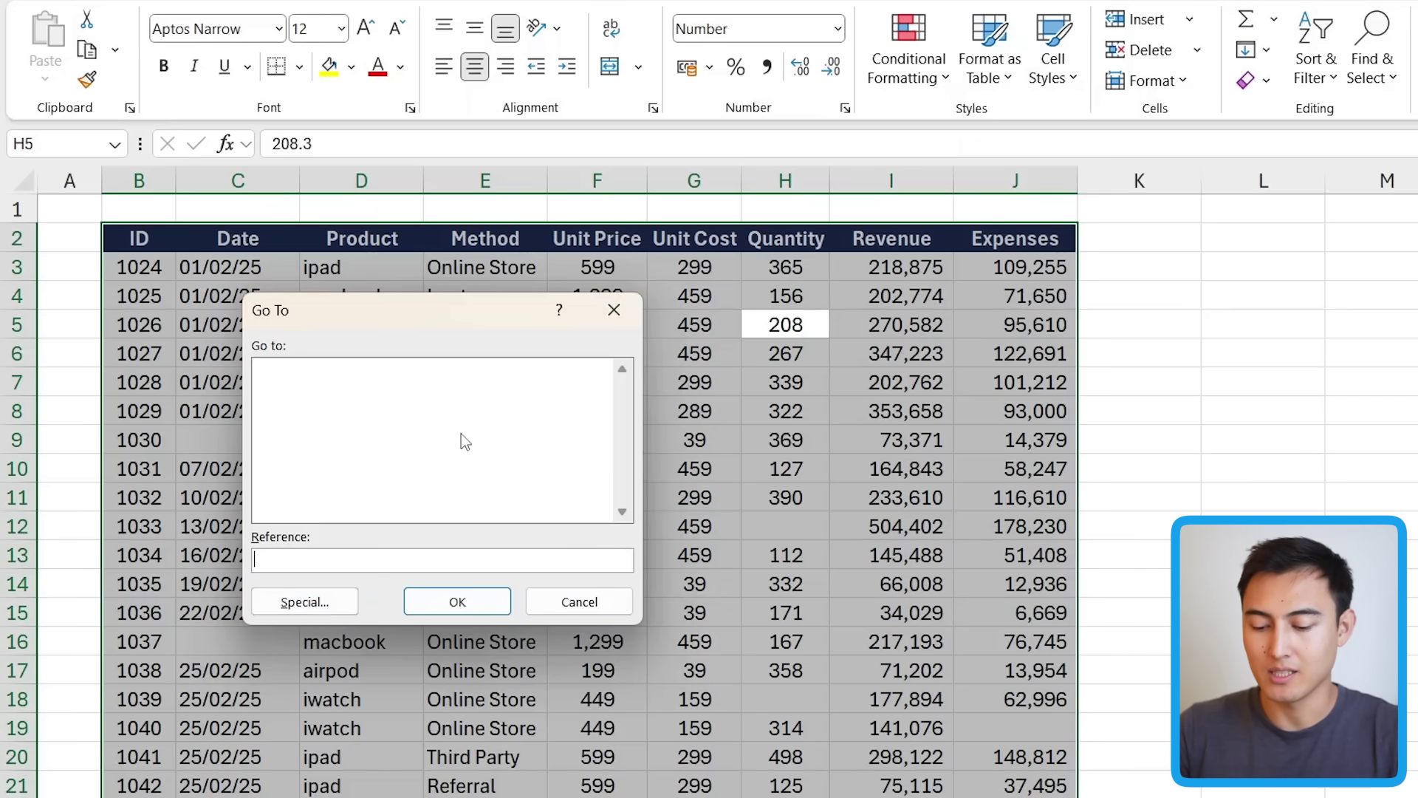
key("alt+s")
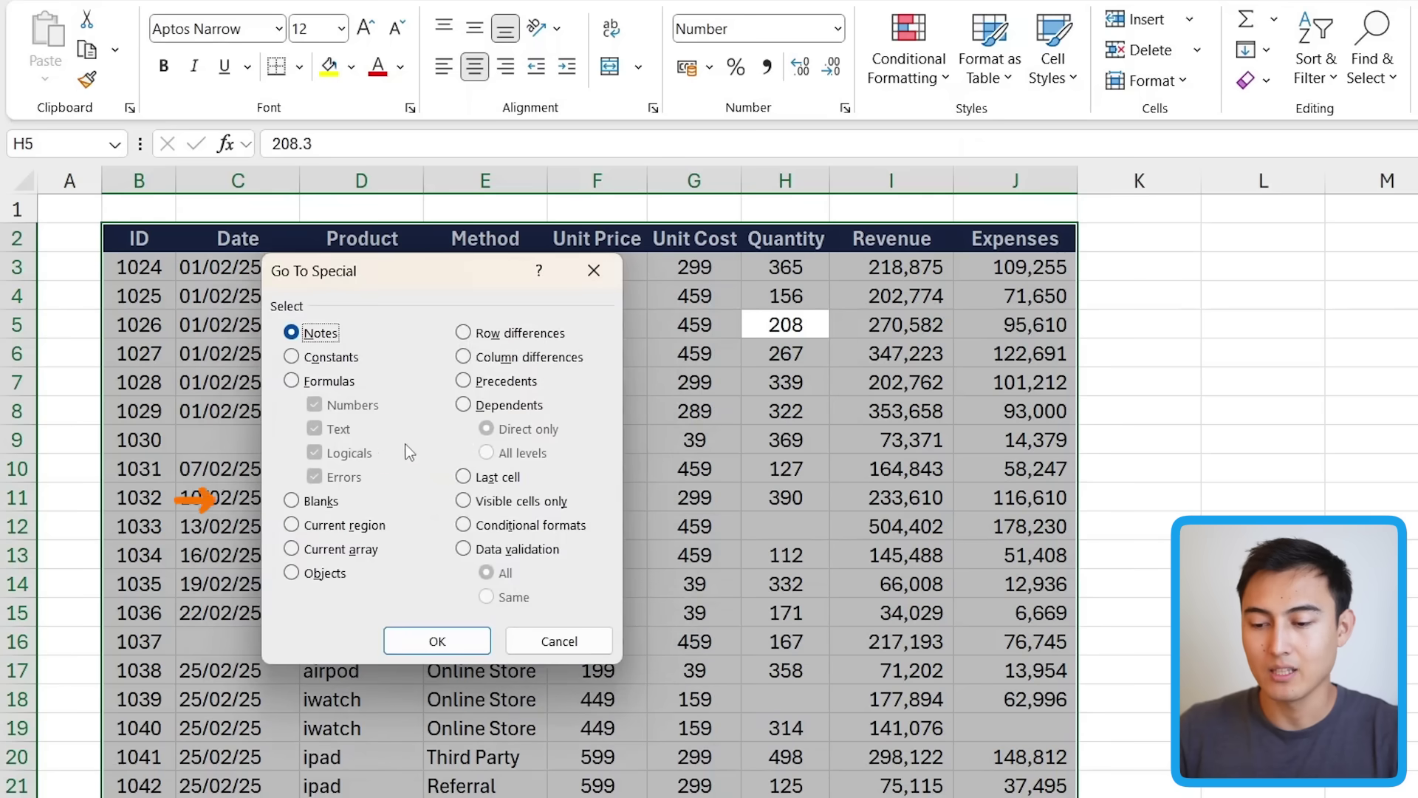
left_click(328, 503)
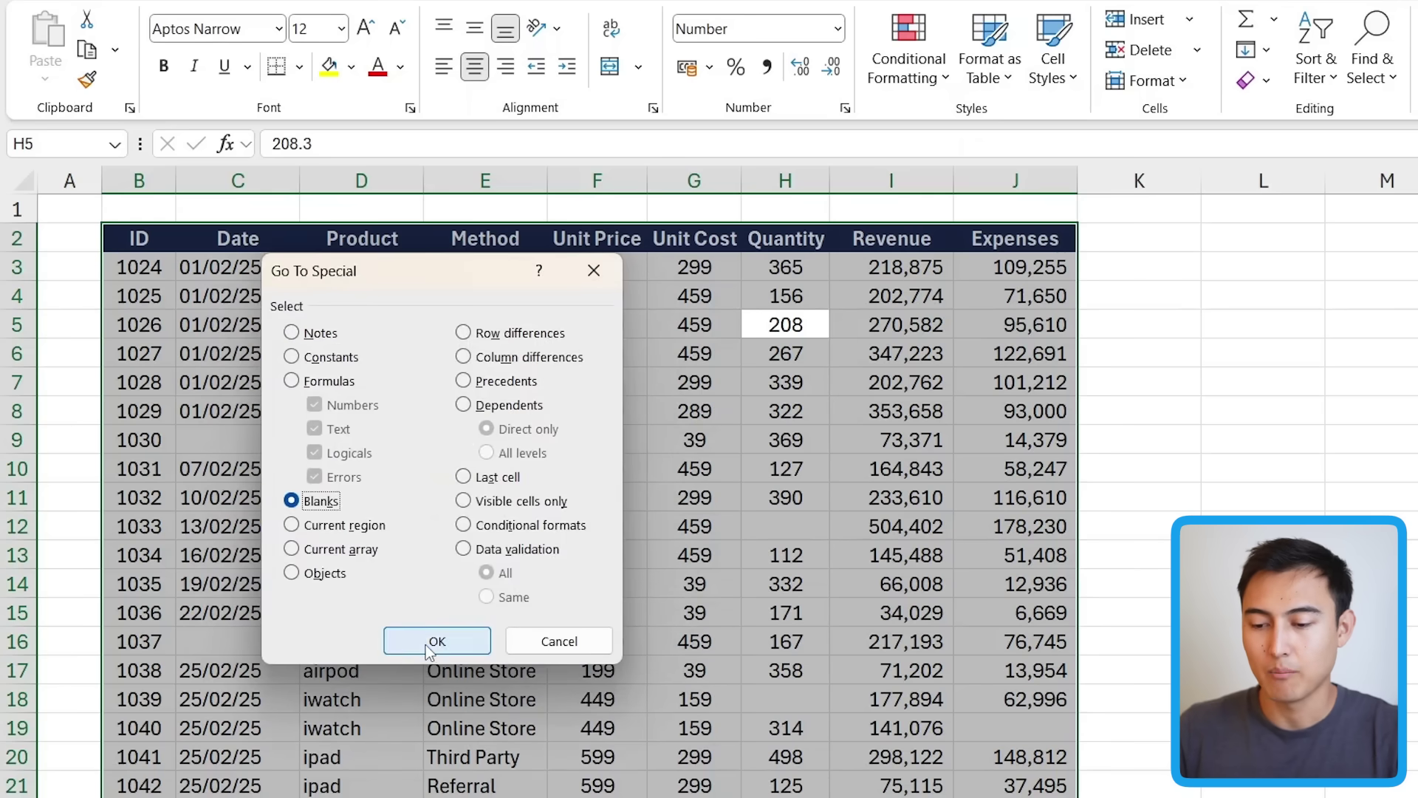
left_click(436, 641)
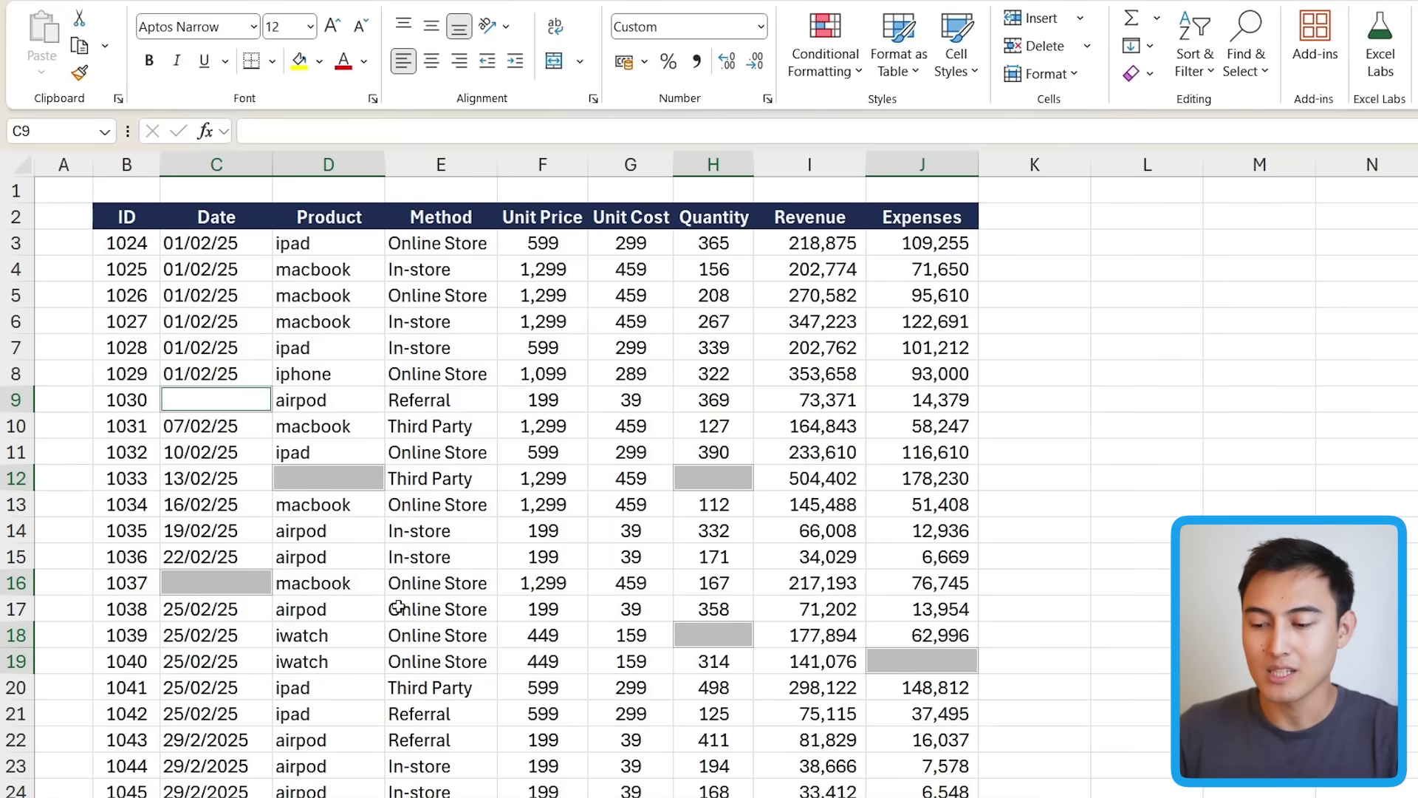
Try a yellow-green fill on the selected blank cells, then undo it
scroll(528, 675, "down", 3)
scroll(528, 675, "up", 3)
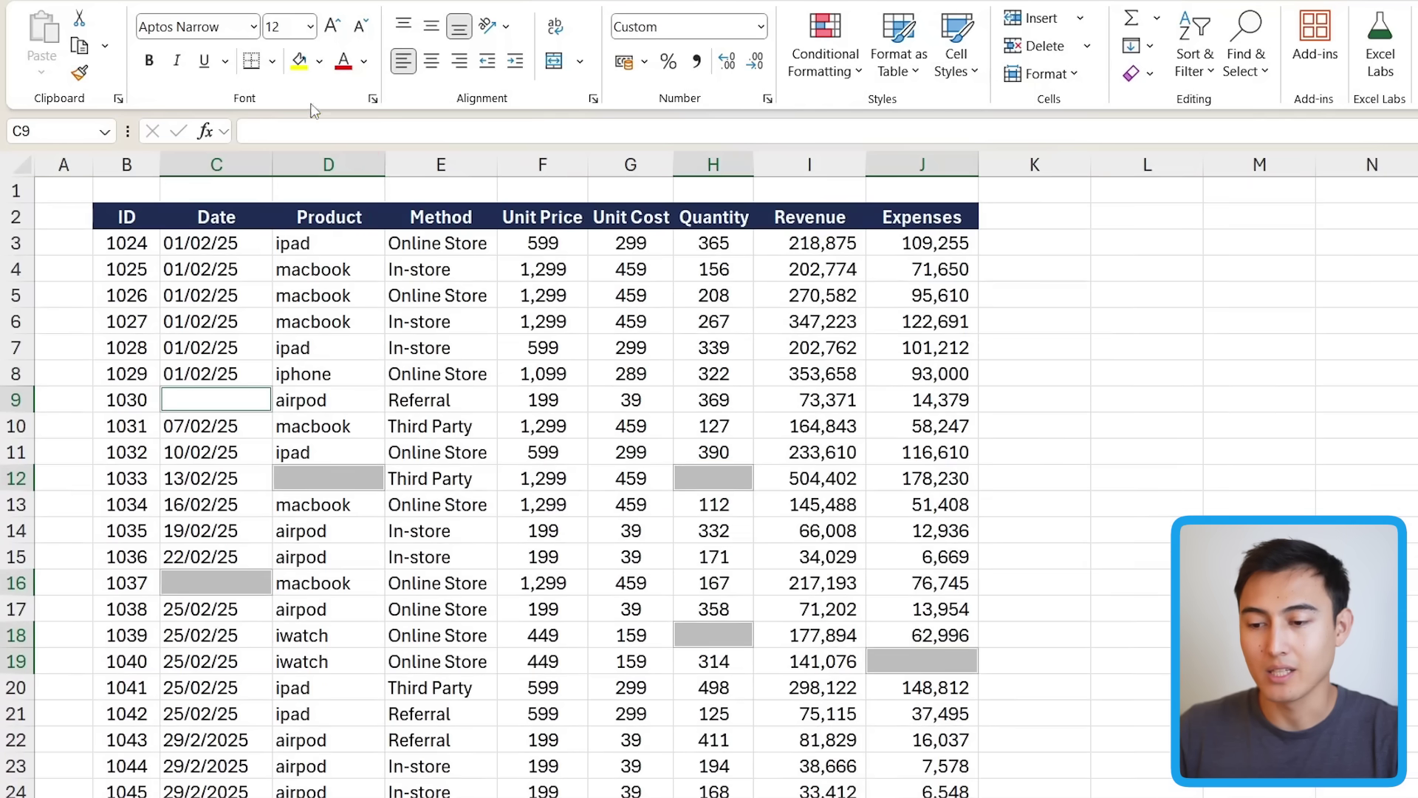
left_click(299, 62)
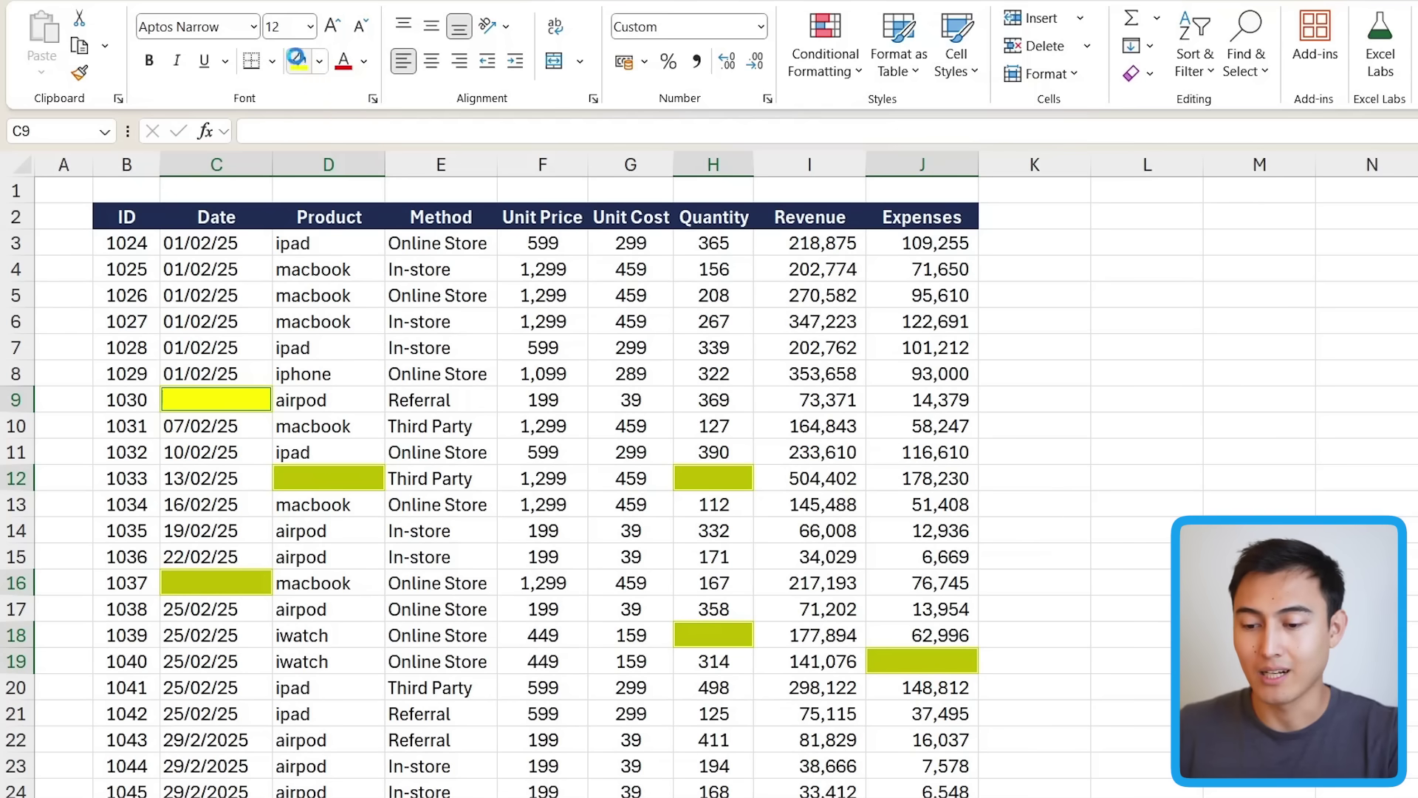
key("ctrl+z")
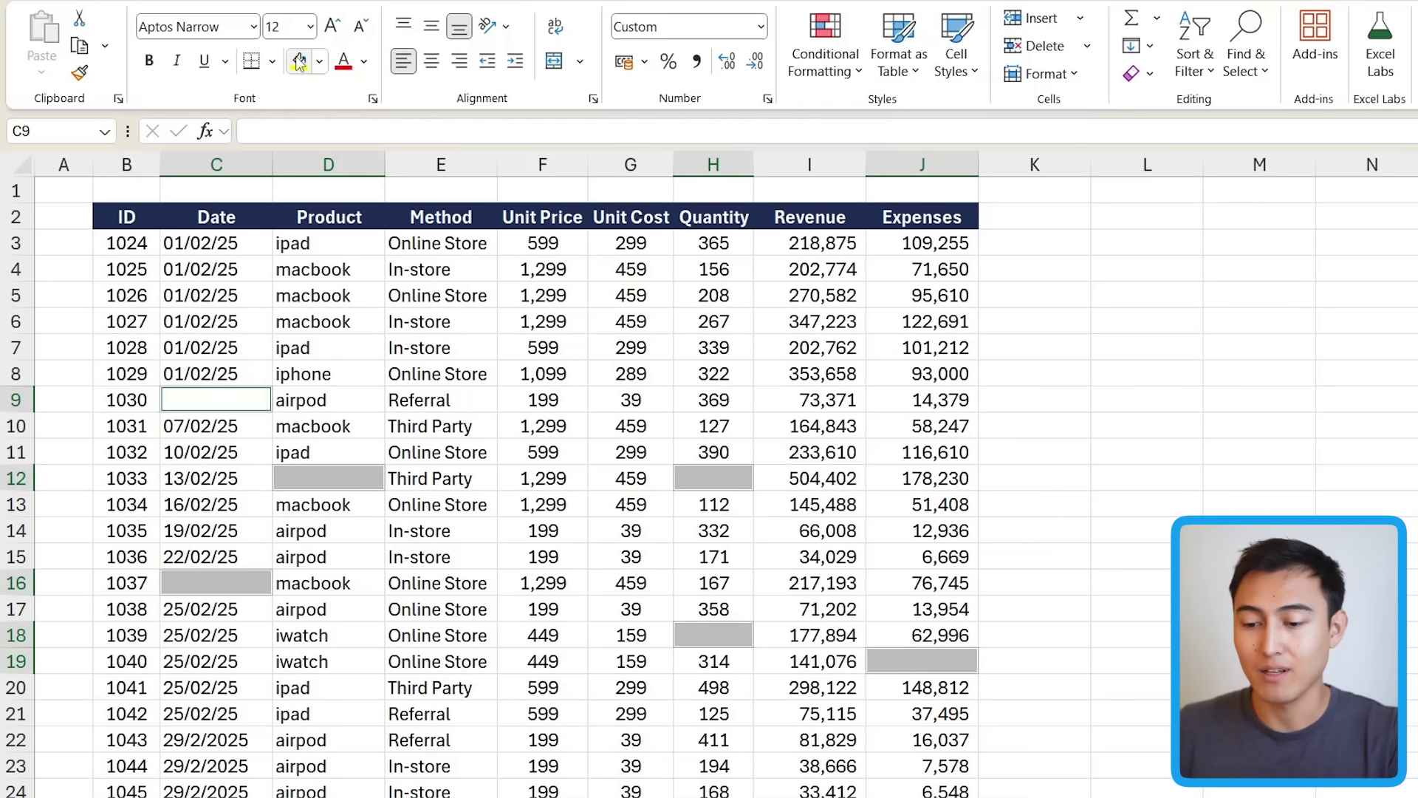
Enter NA into all the selected blank cells at once
left_click(250, 131)
type("NA")
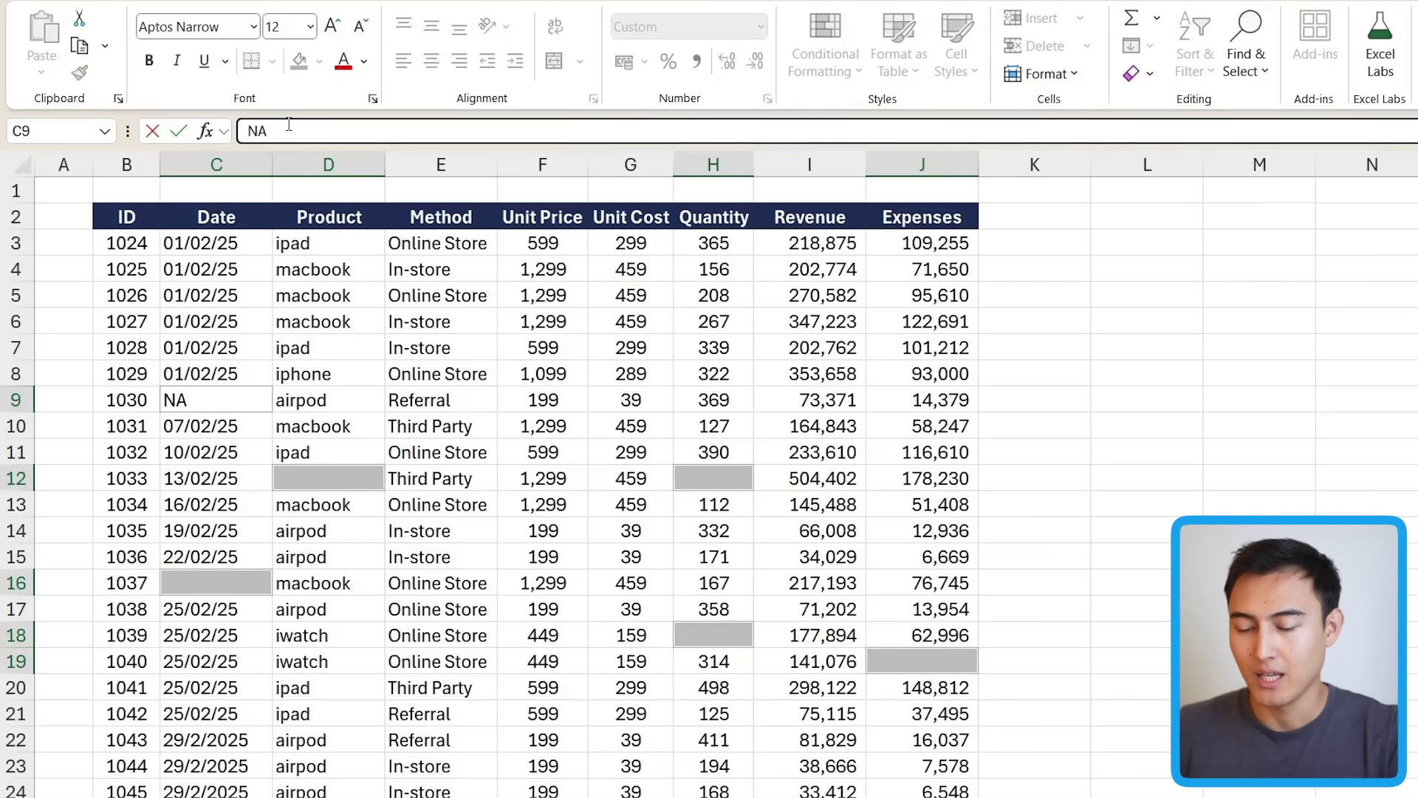
key("ctrl+Return")
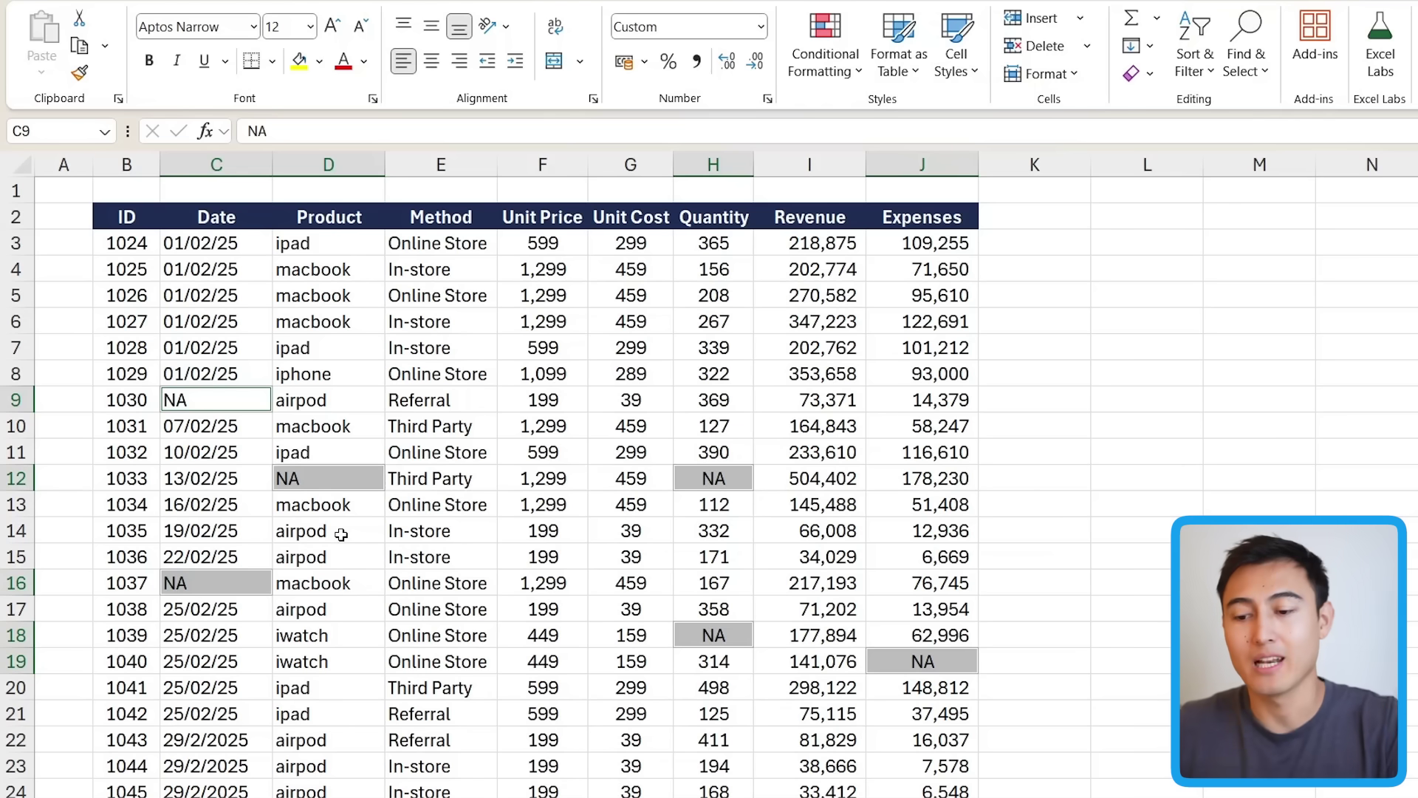
Replace NA in the selected cells with a formula pointing to the cell above (=C8)
double_click(310, 134)
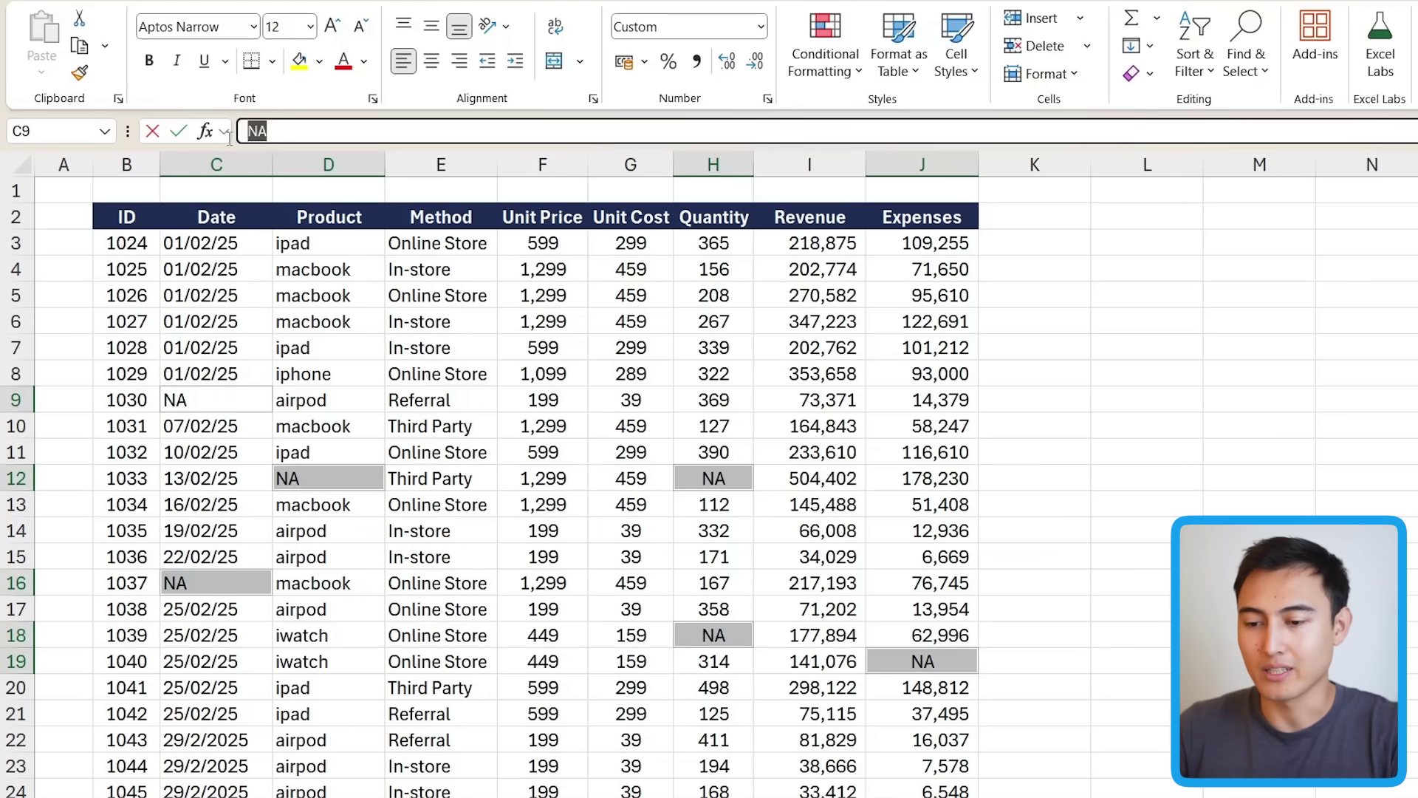
type("=")
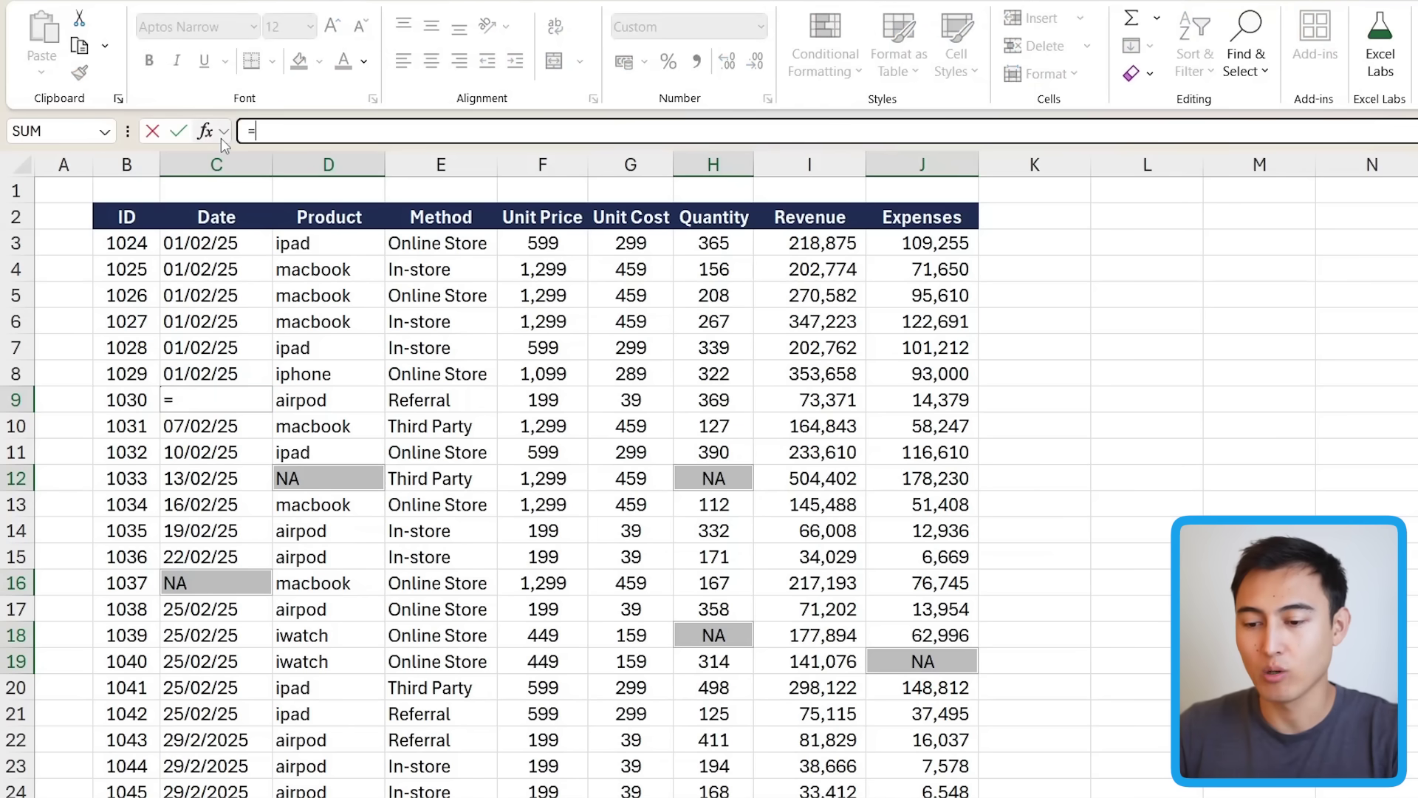
left_click(233, 370)
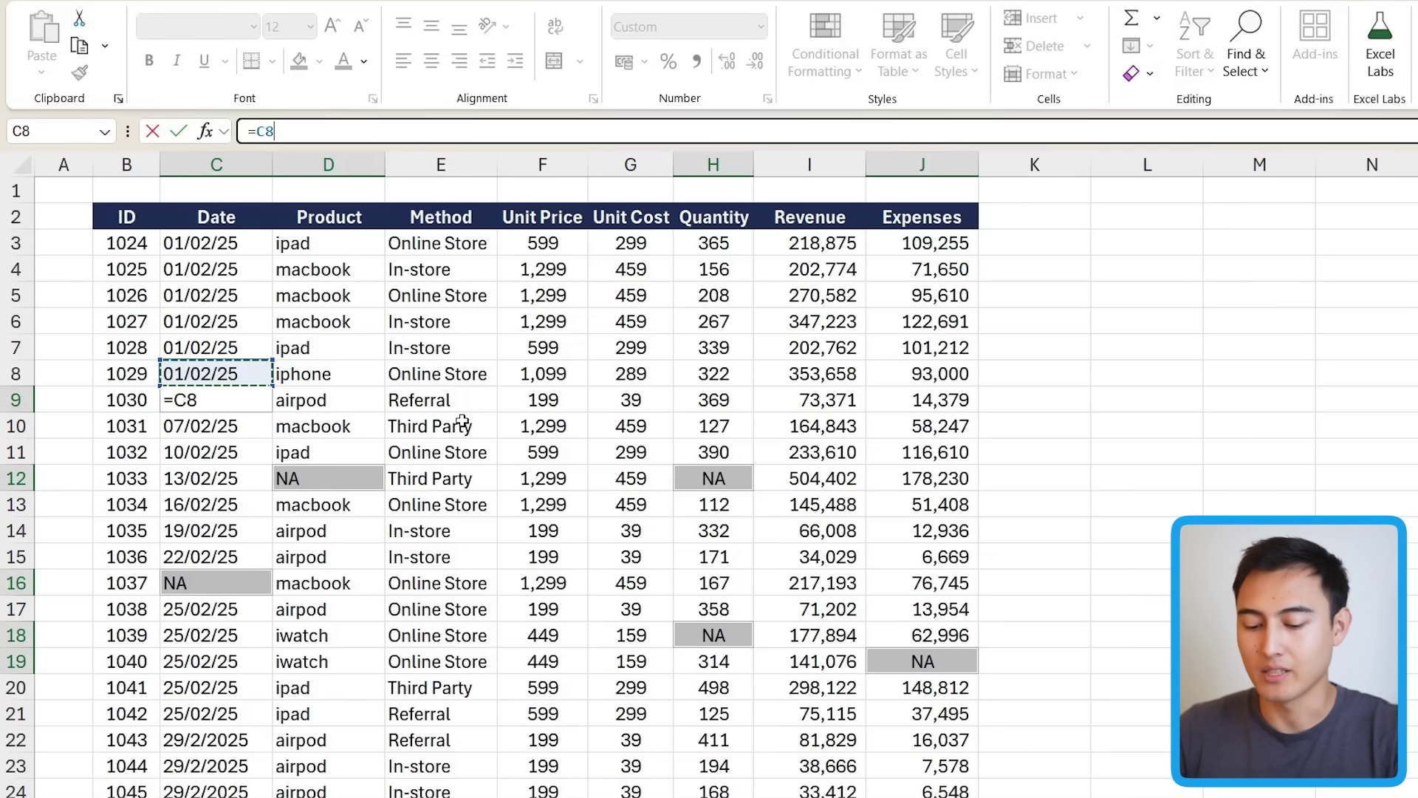
key("ctrl+Return")
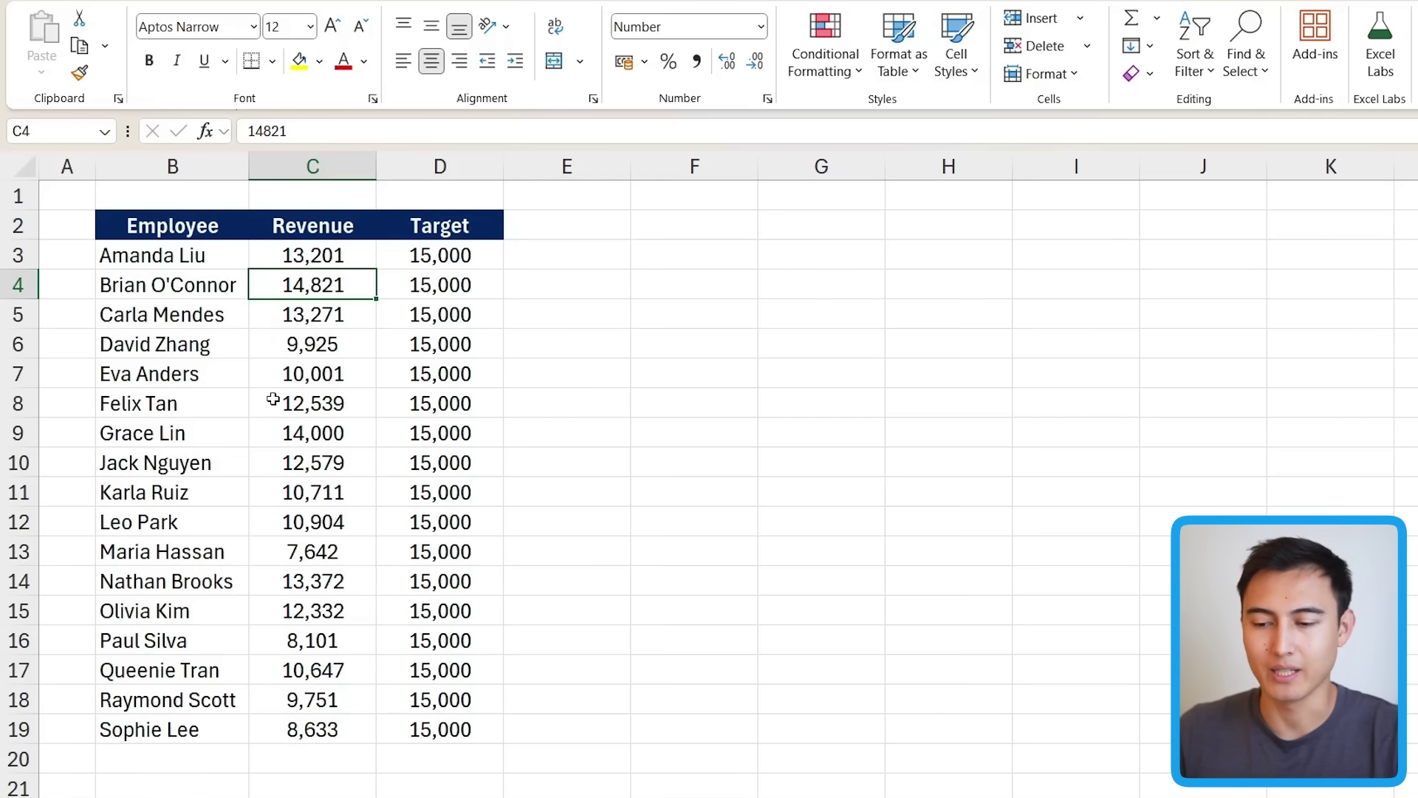
Change the C4 revenue value to 18000
key("Down")
key("ctrl+Up")
key("Down")
key("Down")
type("18000")
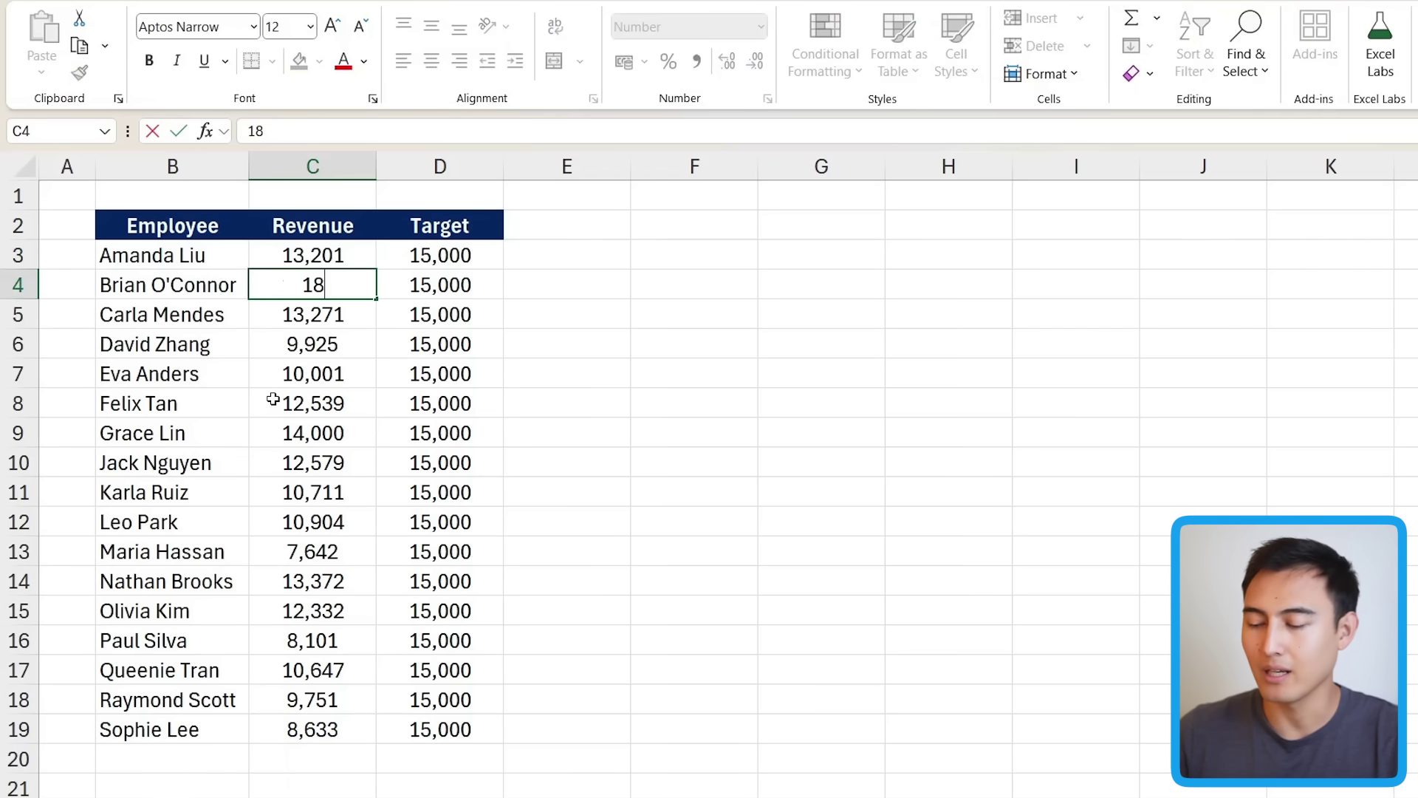
key("Return")
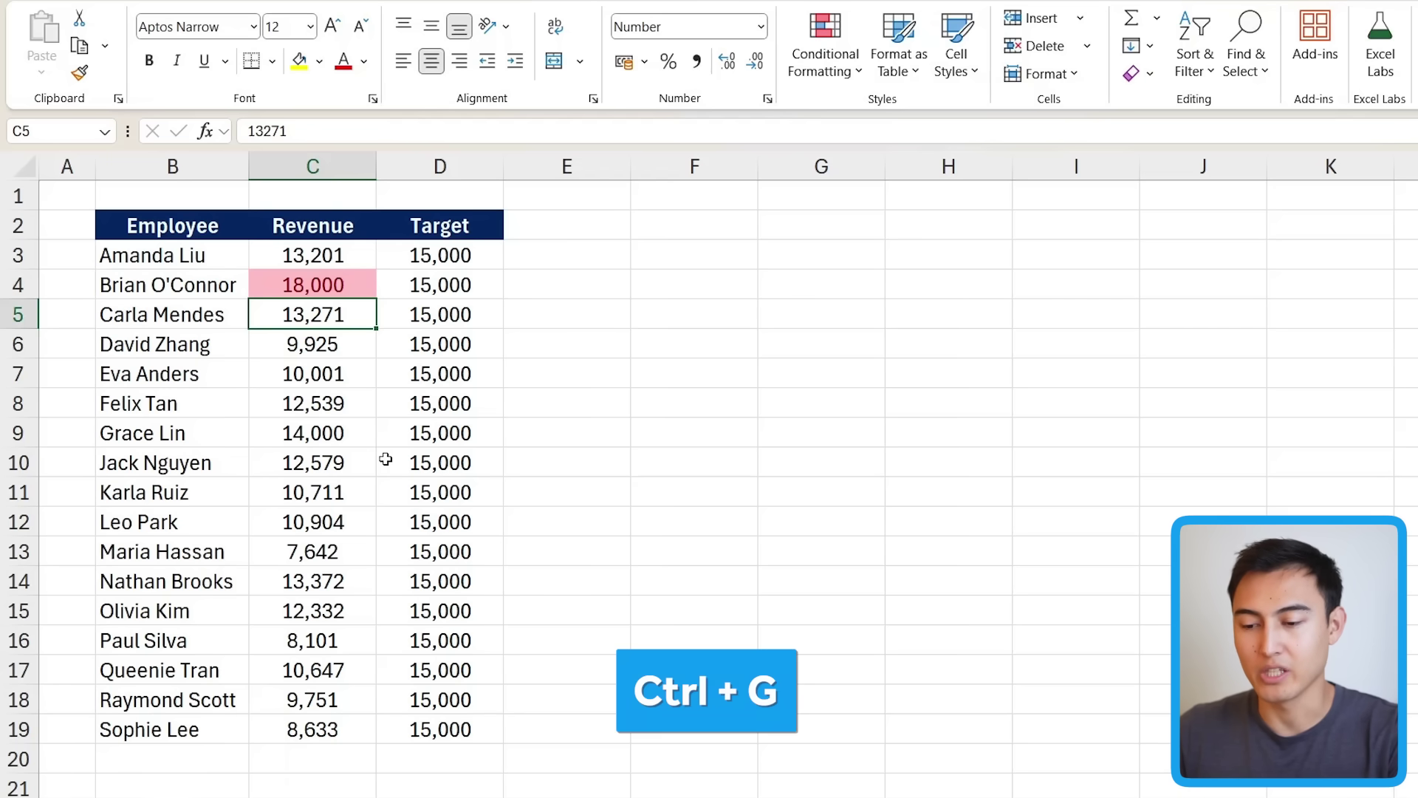
key("ctrl+g")
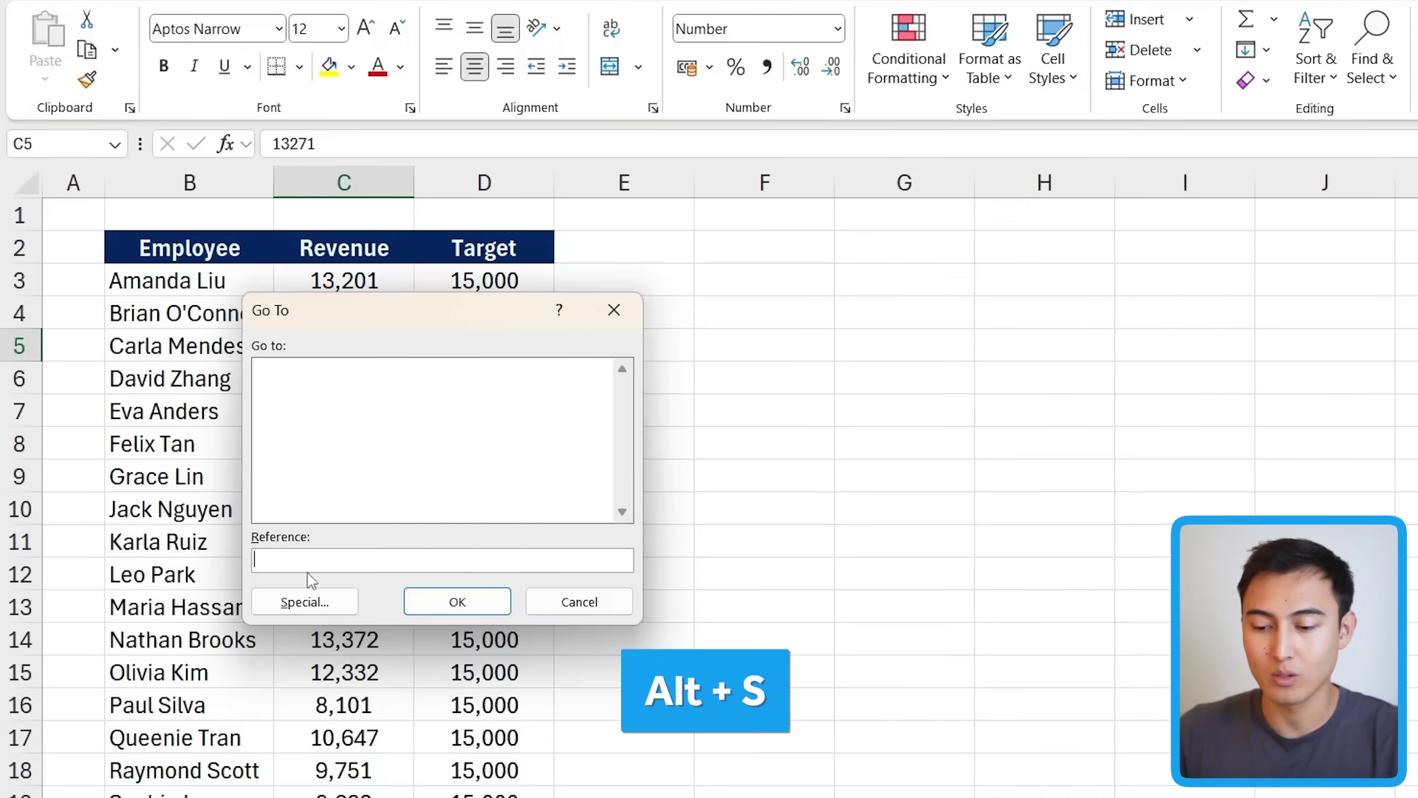
Select all conditionally formatted cells with Go To Special's Conditional formats option
key("alt+s")
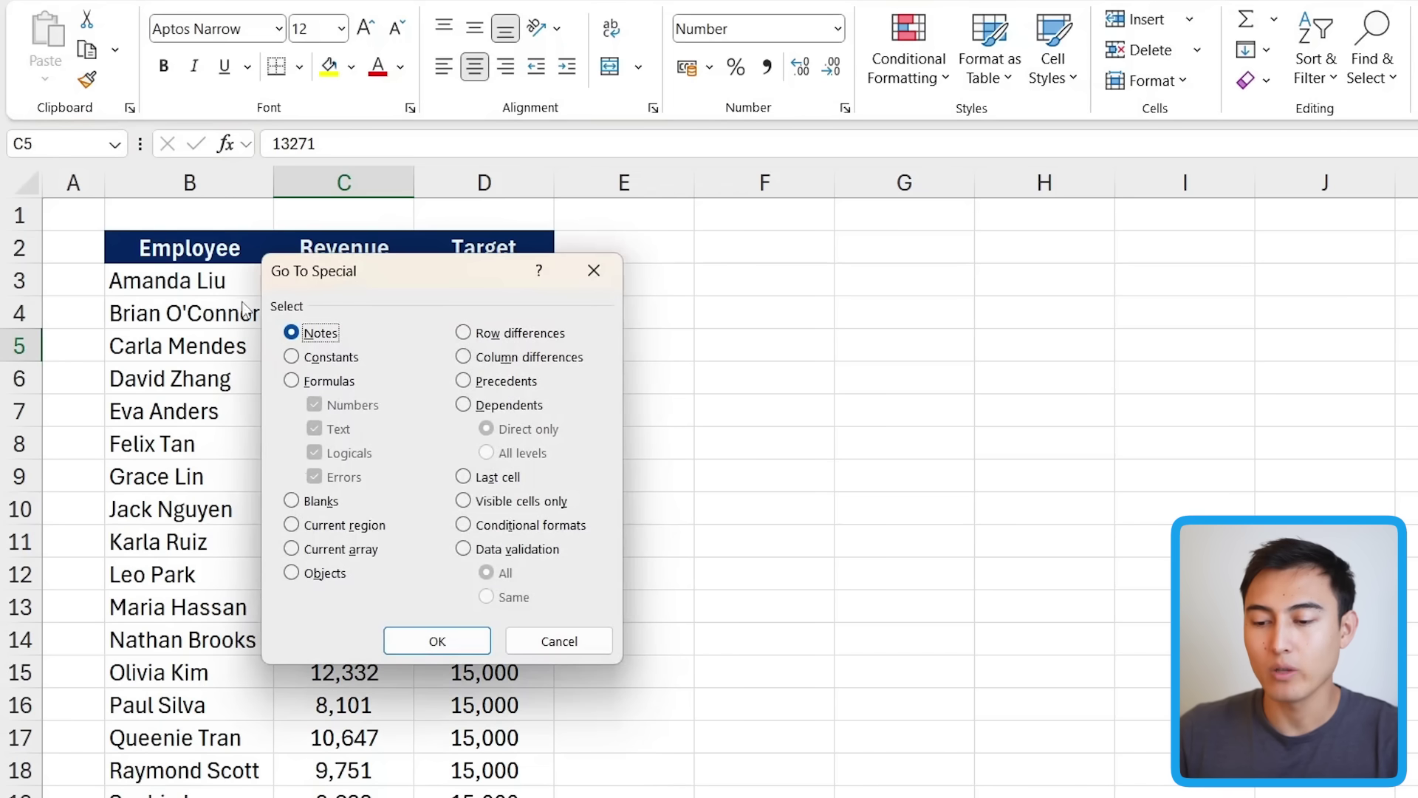
left_click(517, 528)
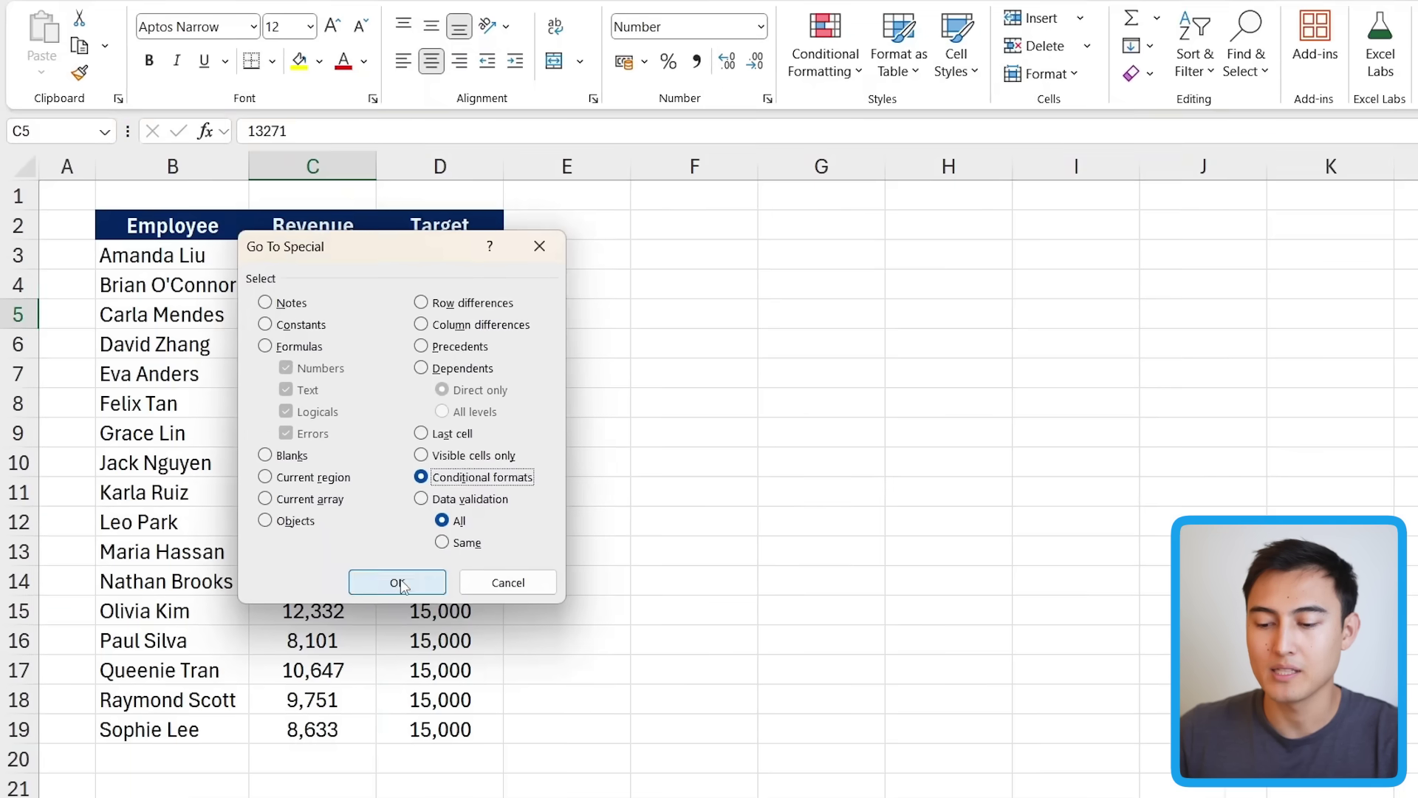
left_click(437, 640)
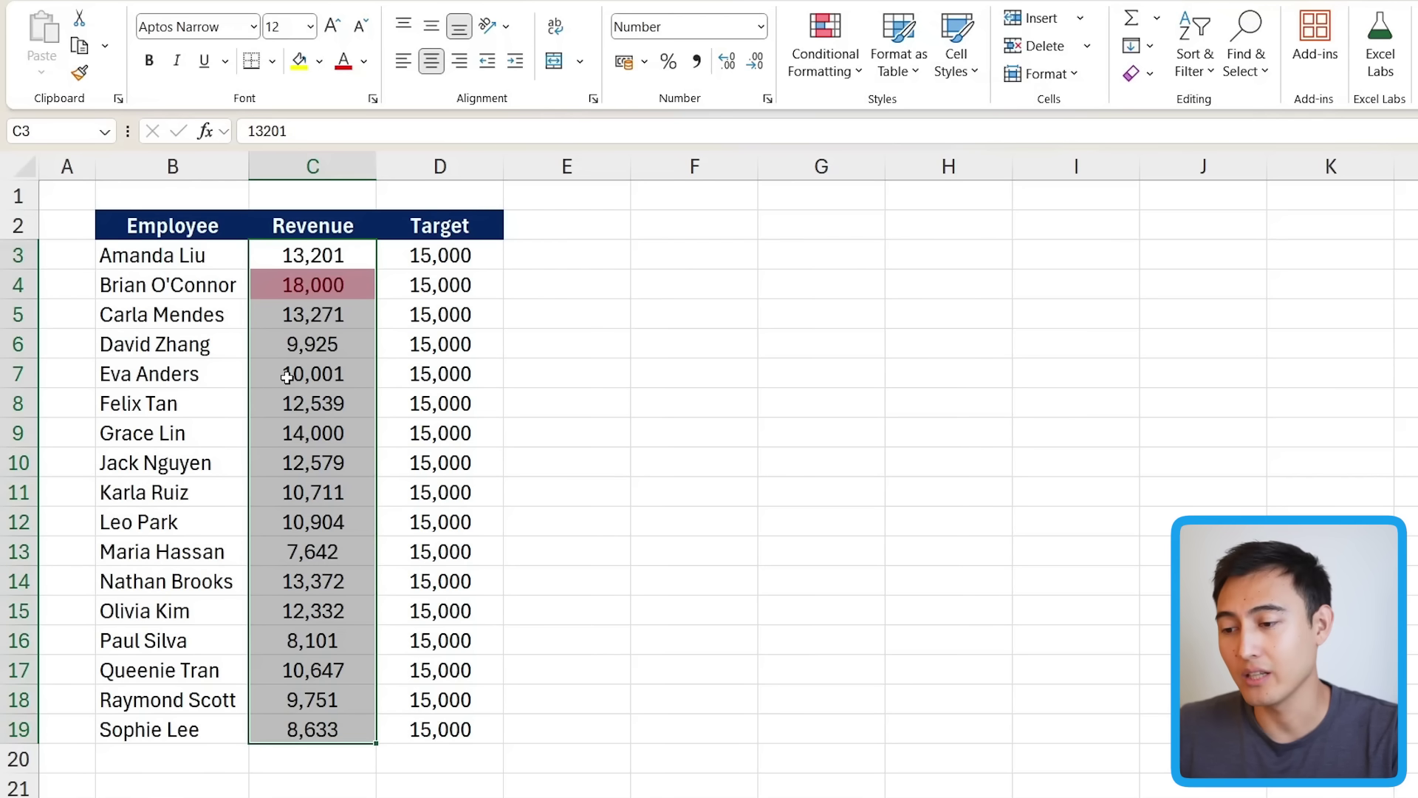
Review the Conditional Formatting Clear Rules options without changing anything, then deselect the cells
left_click(825, 59)
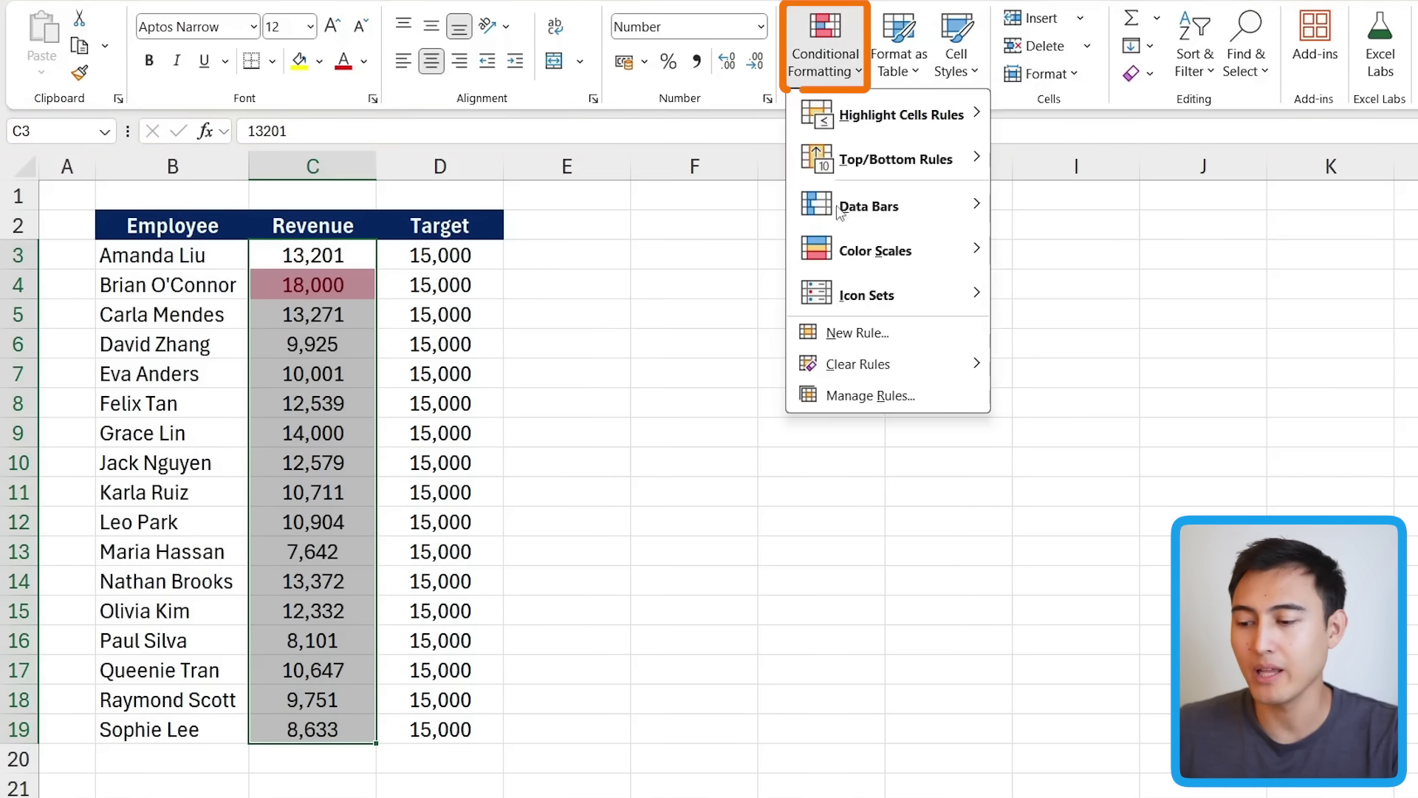
mouse_move(953, 364)
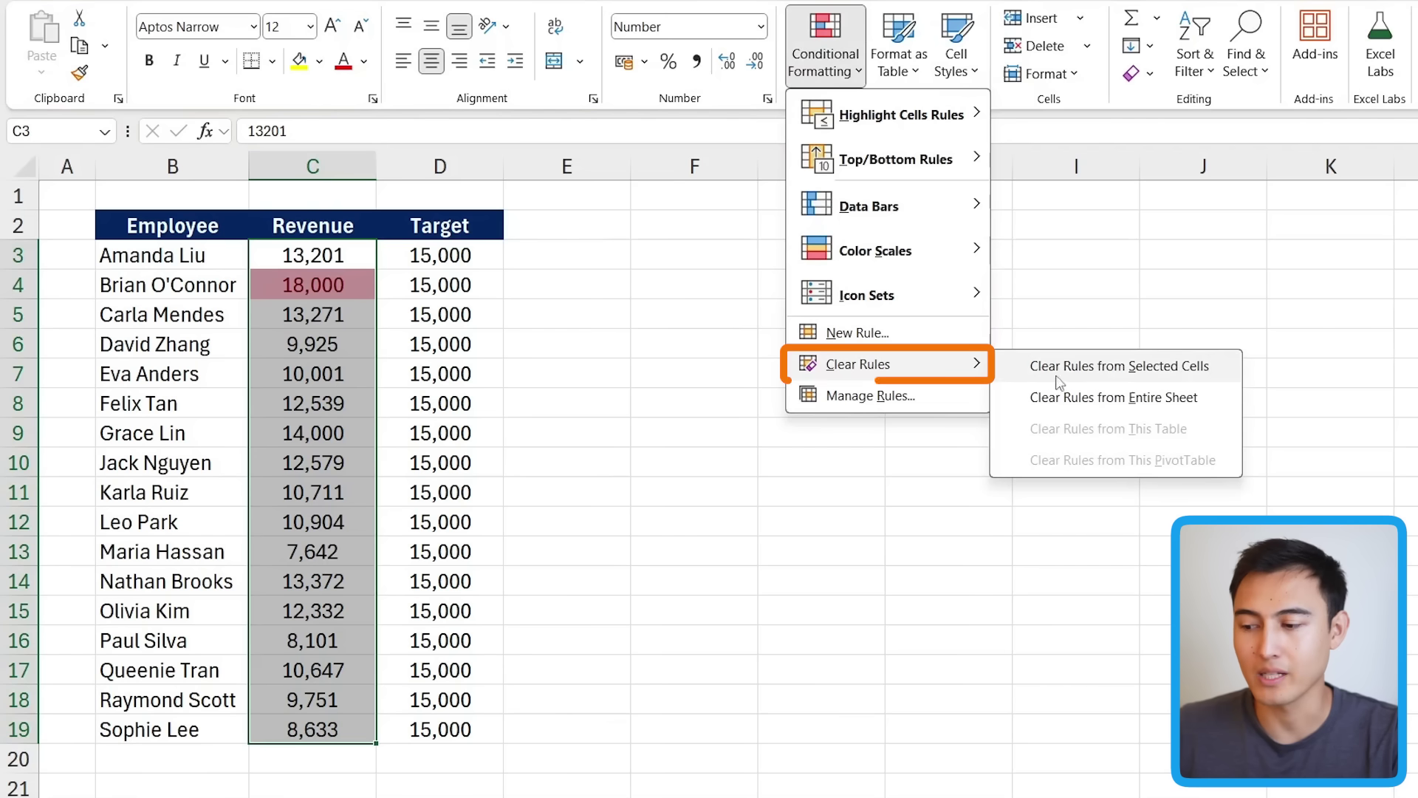
left_click(392, 430)
left_click(405, 356)
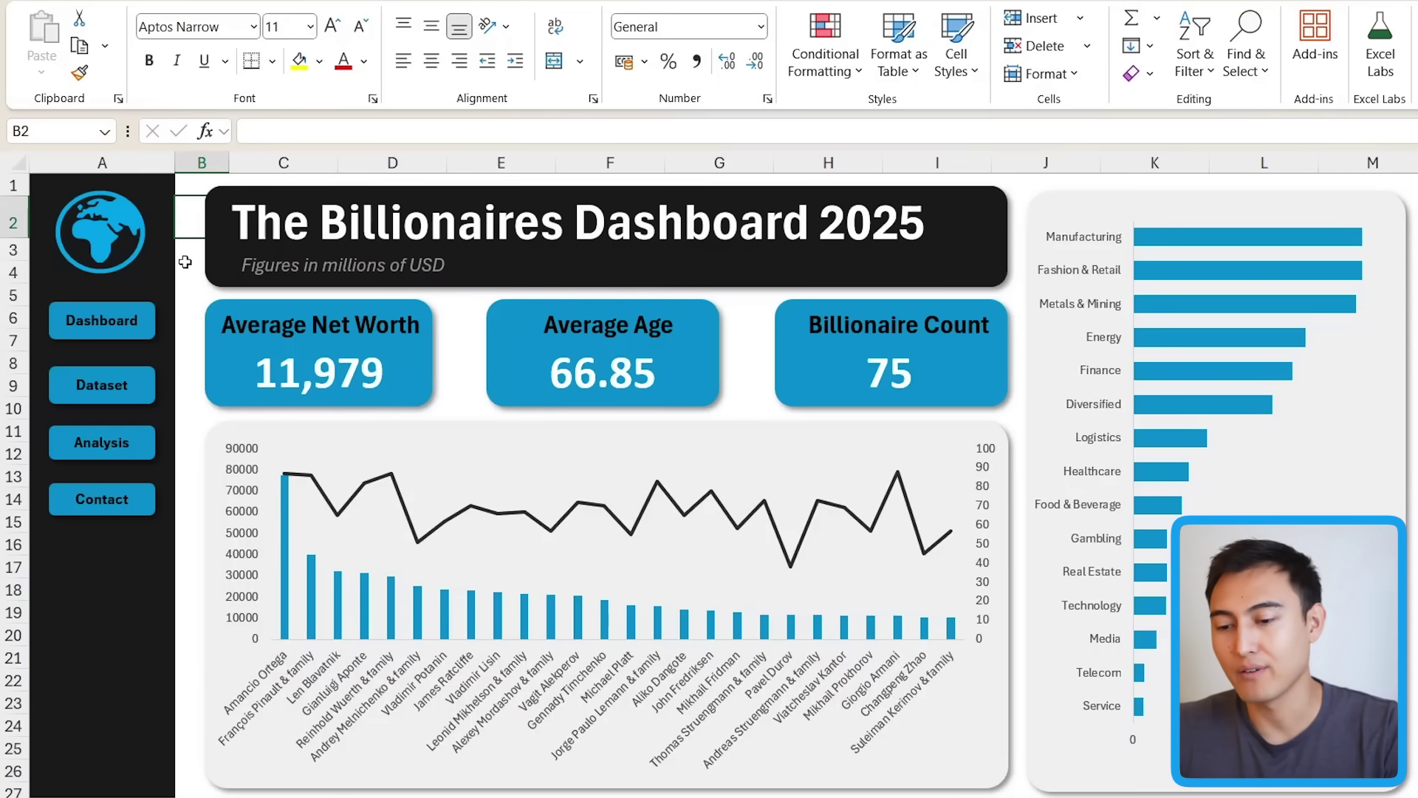
left_click(154, 318, "ctrl")
left_click_drag(154, 318, 233, 302)
key("ctrl+z")
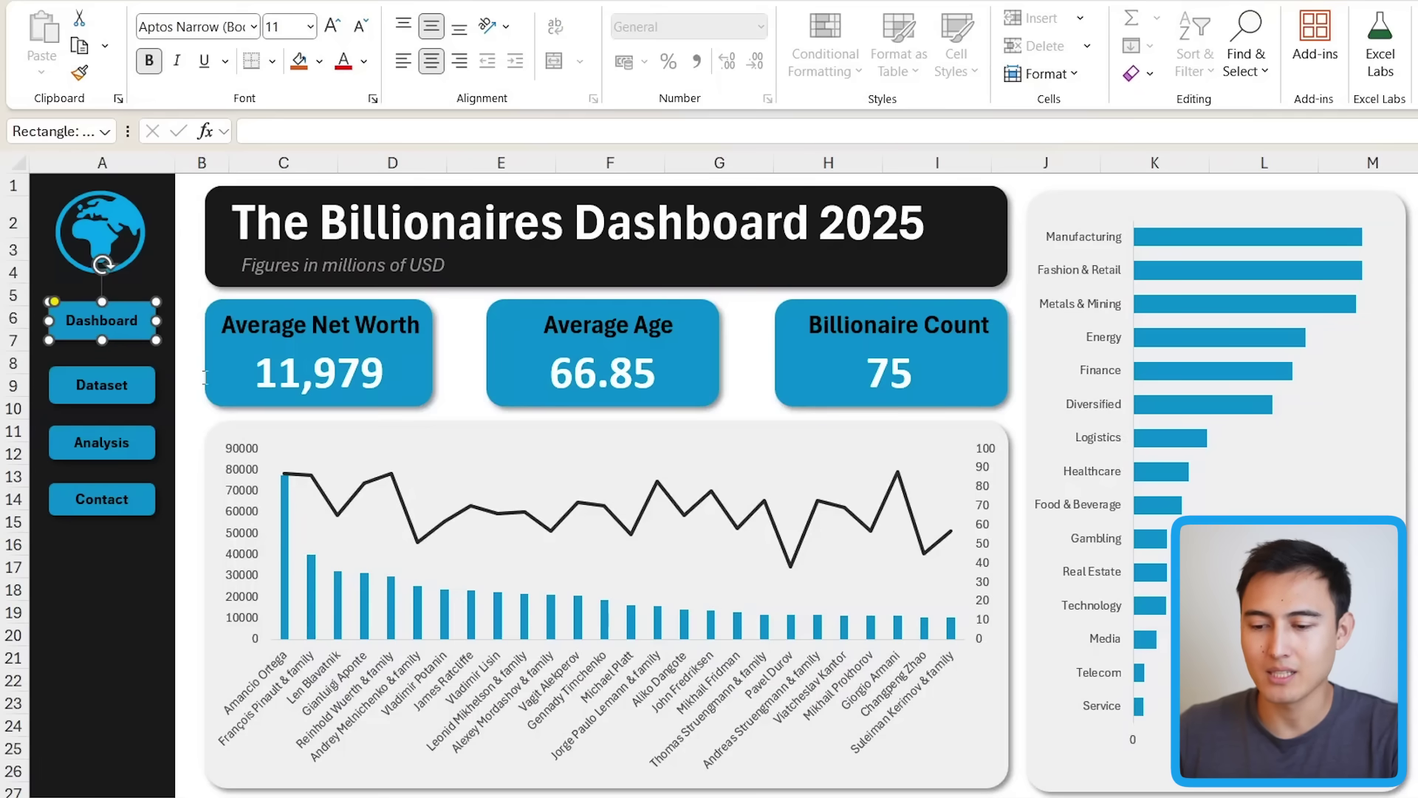
left_click(185, 235)
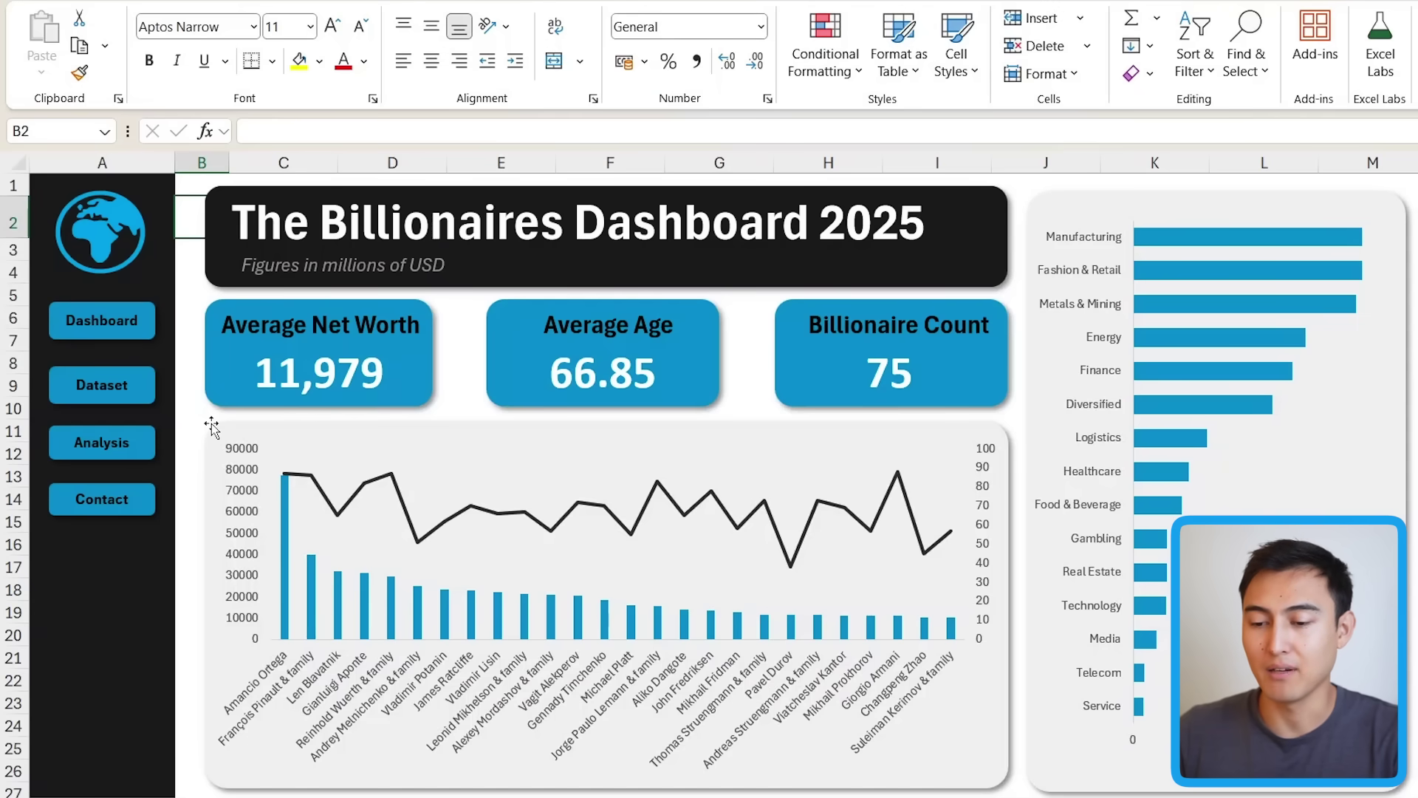
key("ctrl+a")
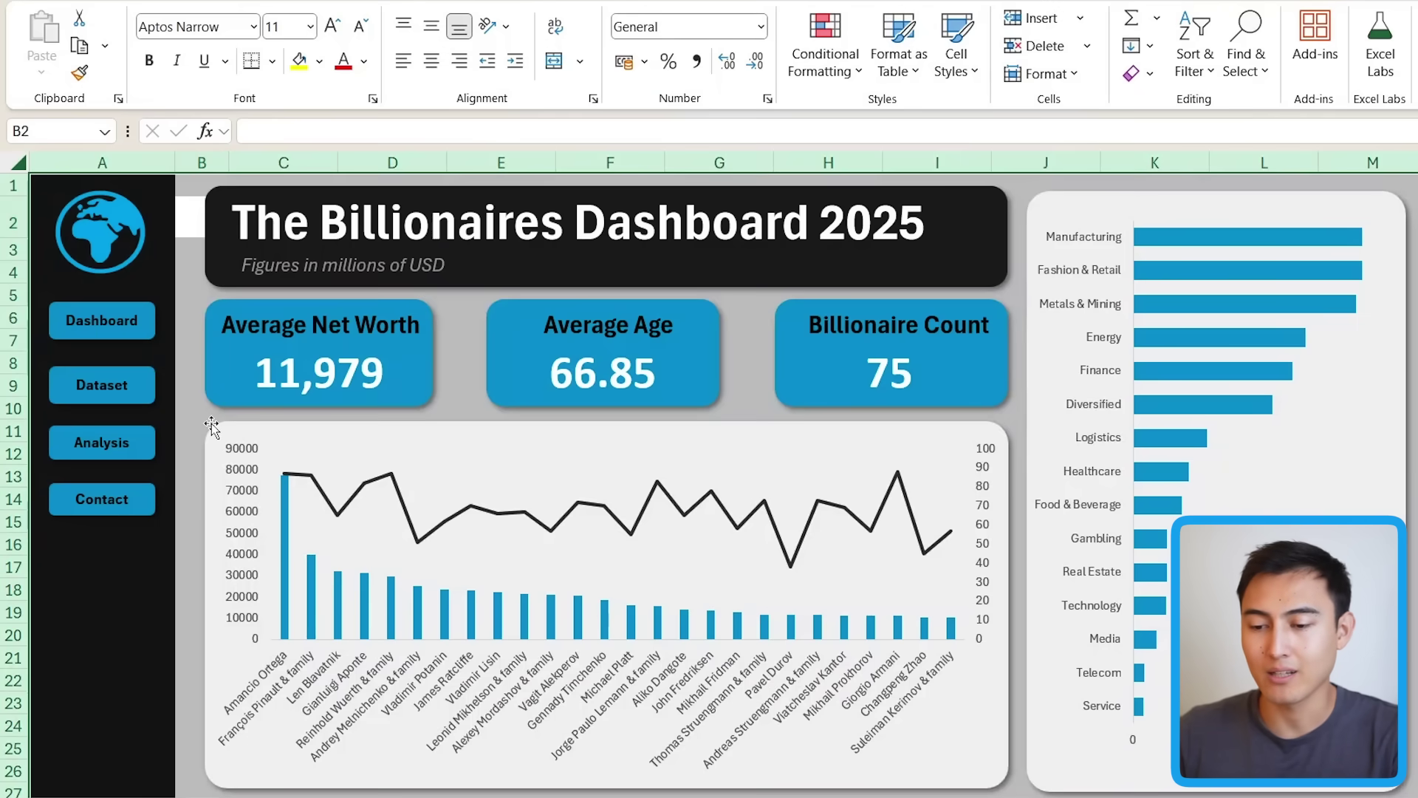
left_click(119, 269)
left_click(191, 278)
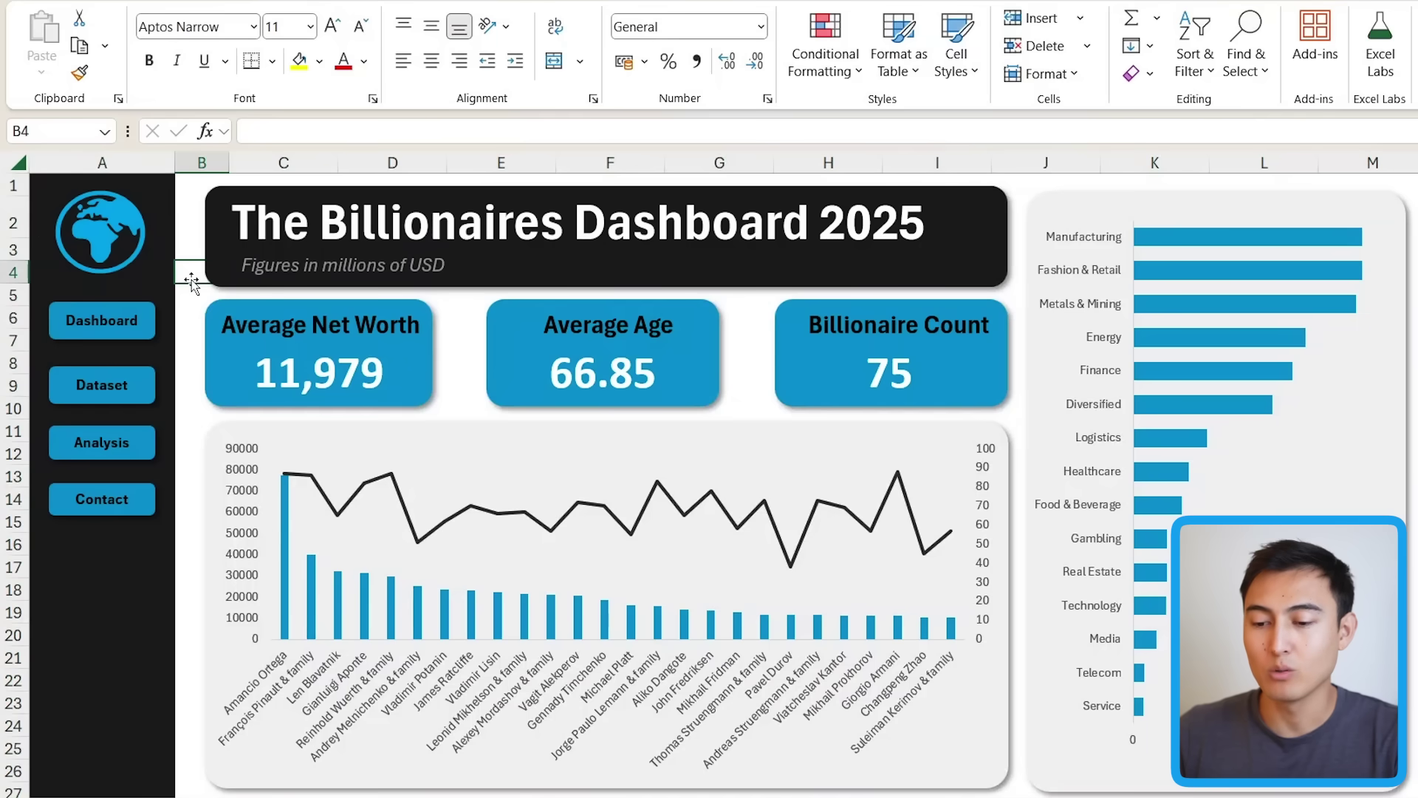
left_click(214, 392, "ctrl")
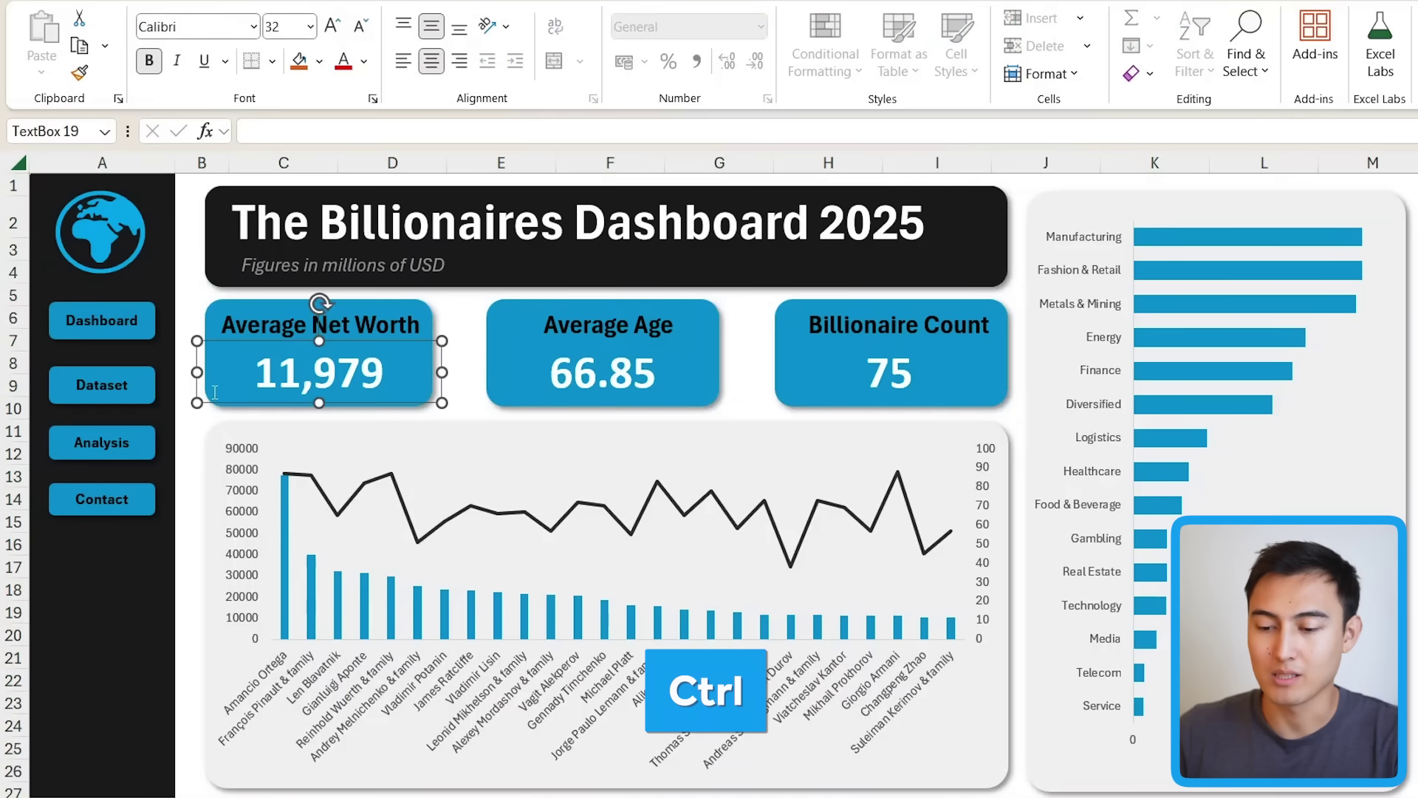
left_click(640, 348, "ctrl")
left_click(870, 381, "ctrl")
left_click(788, 310, "ctrl")
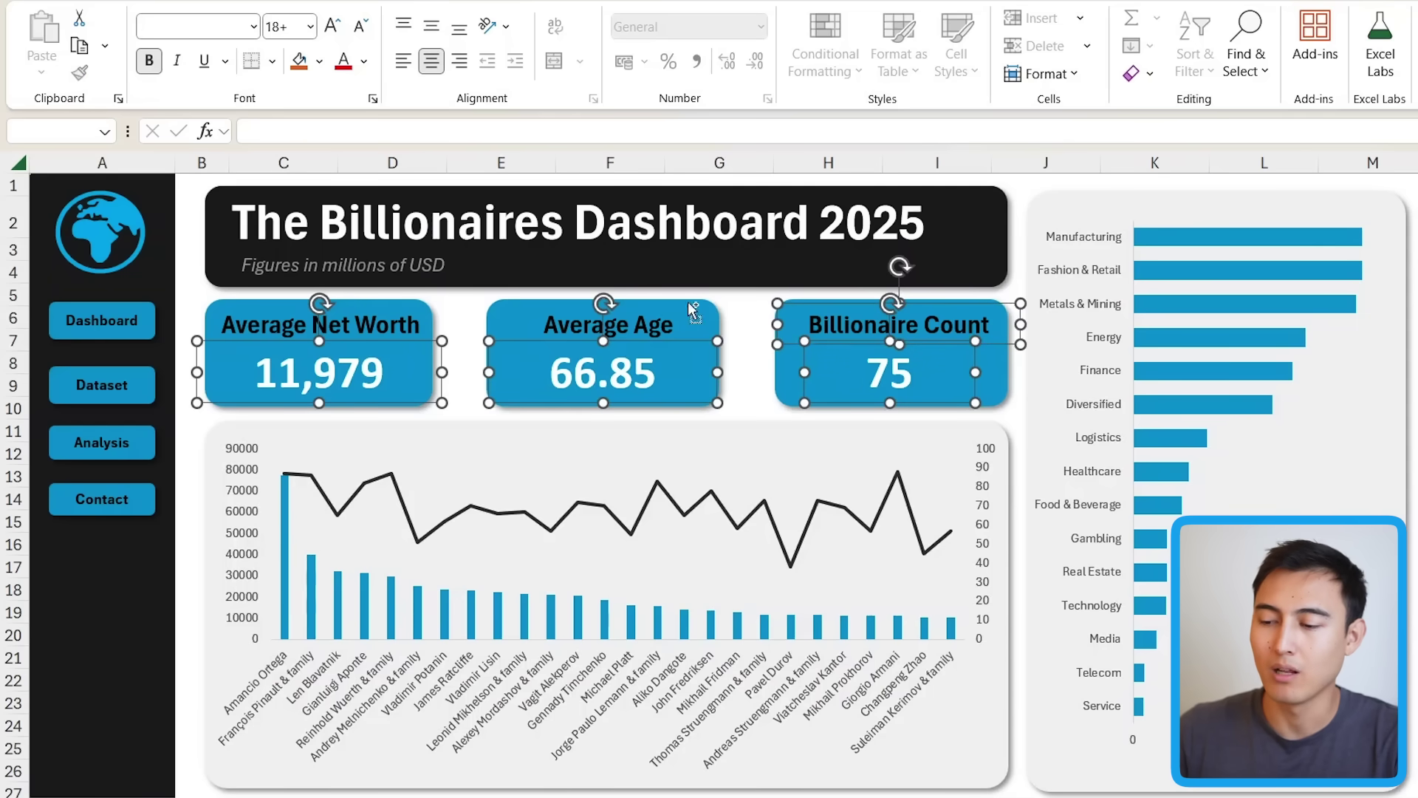
left_click(669, 314, "ctrl")
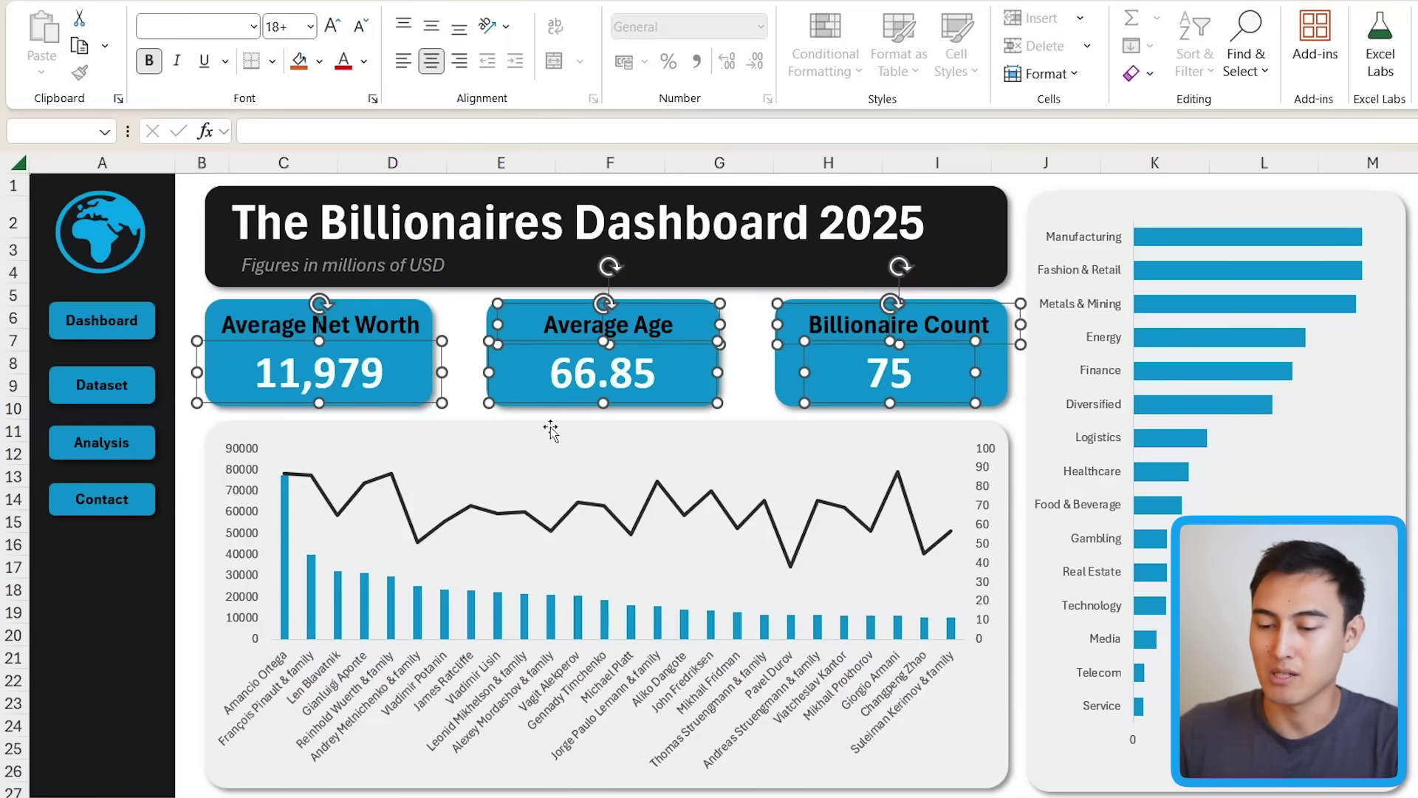
left_click(187, 594)
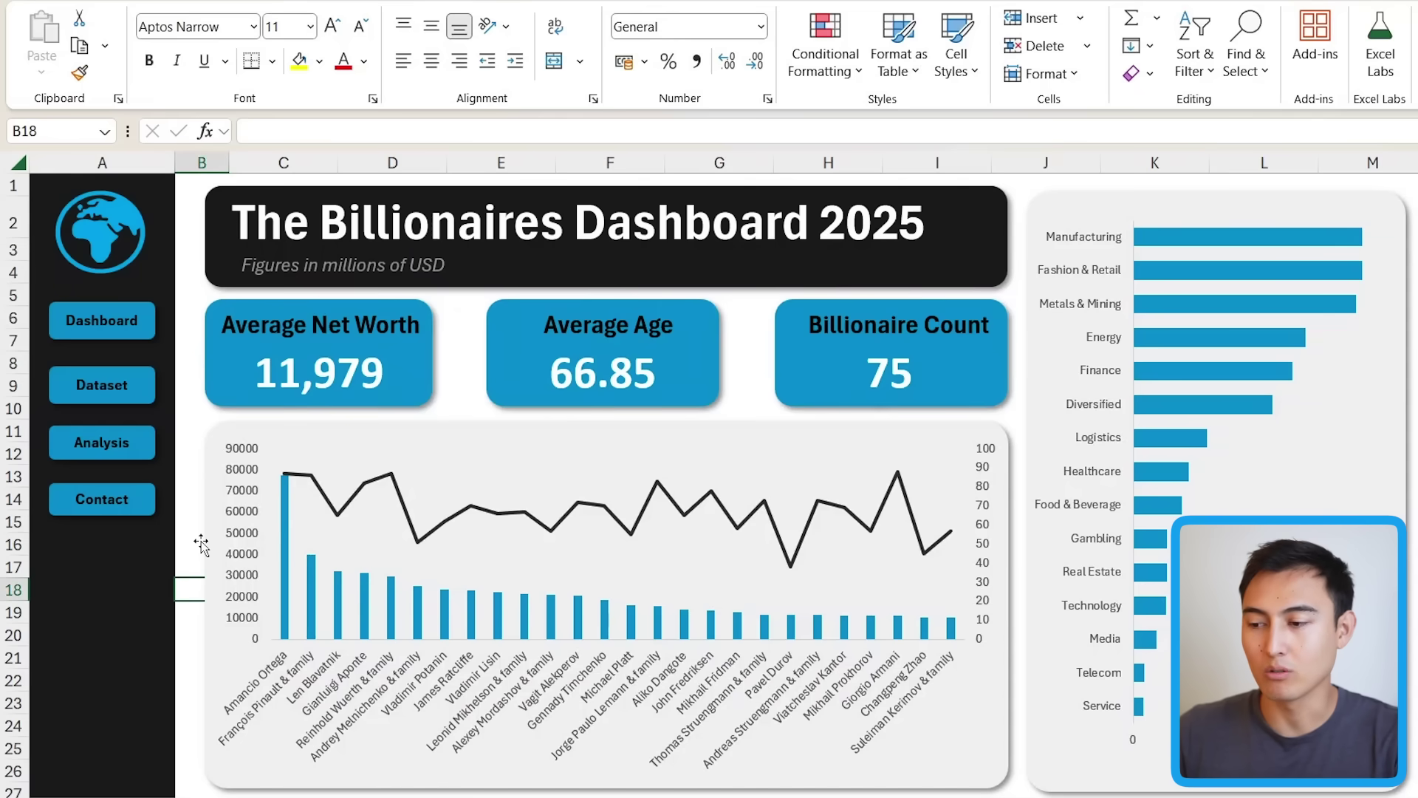
Select every shape, button and chart on the dashboard with Go To Special's Objects option
key("ctrl+g")
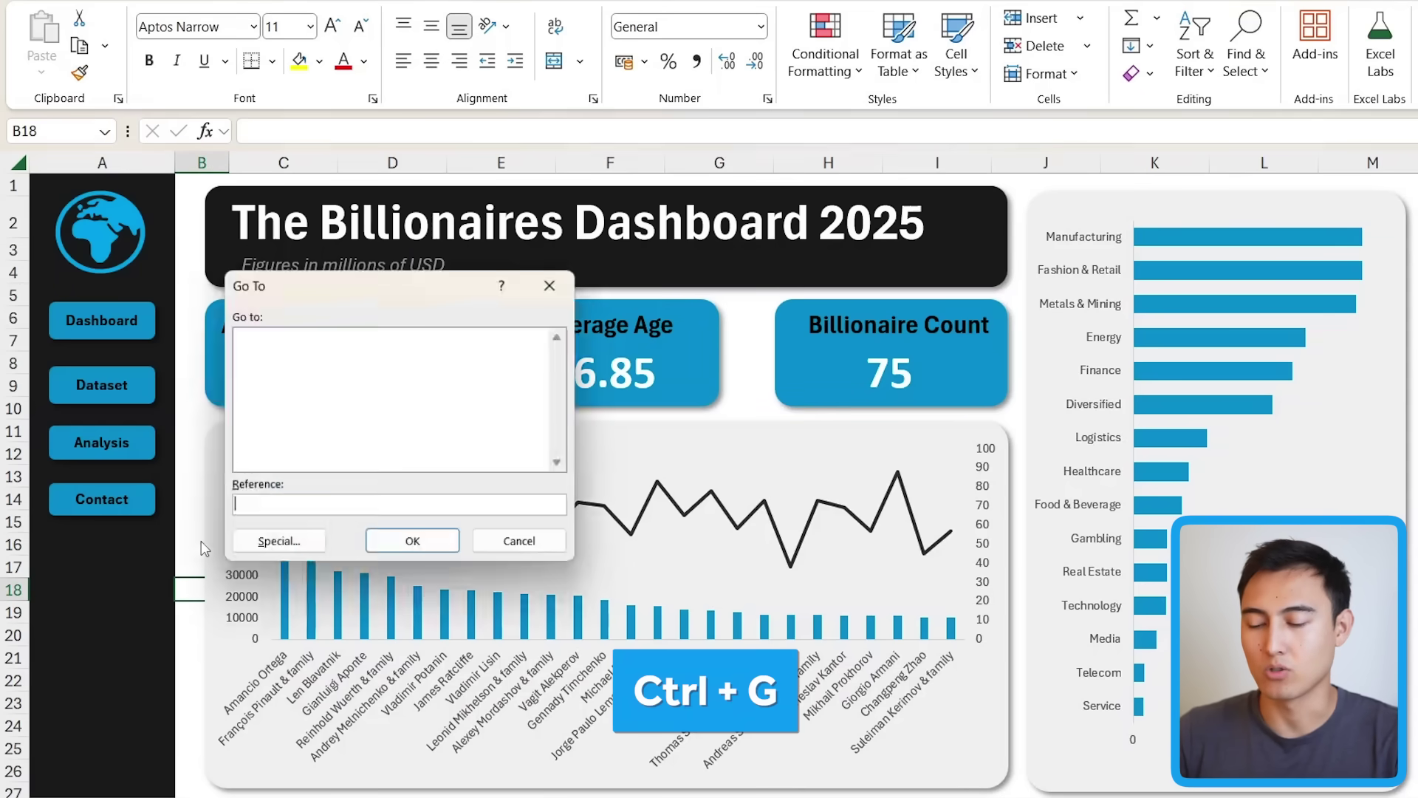
key("alt+s")
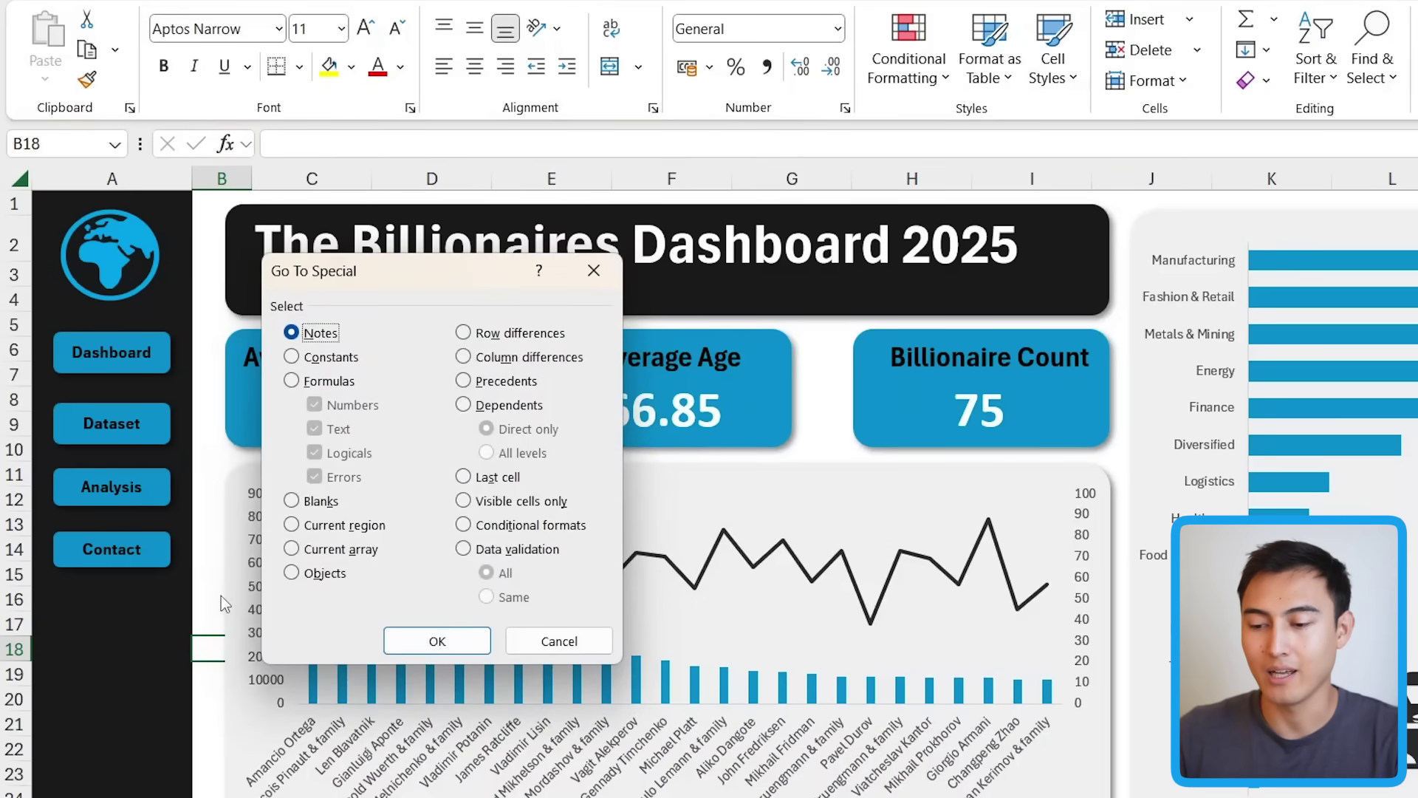
left_click(326, 574)
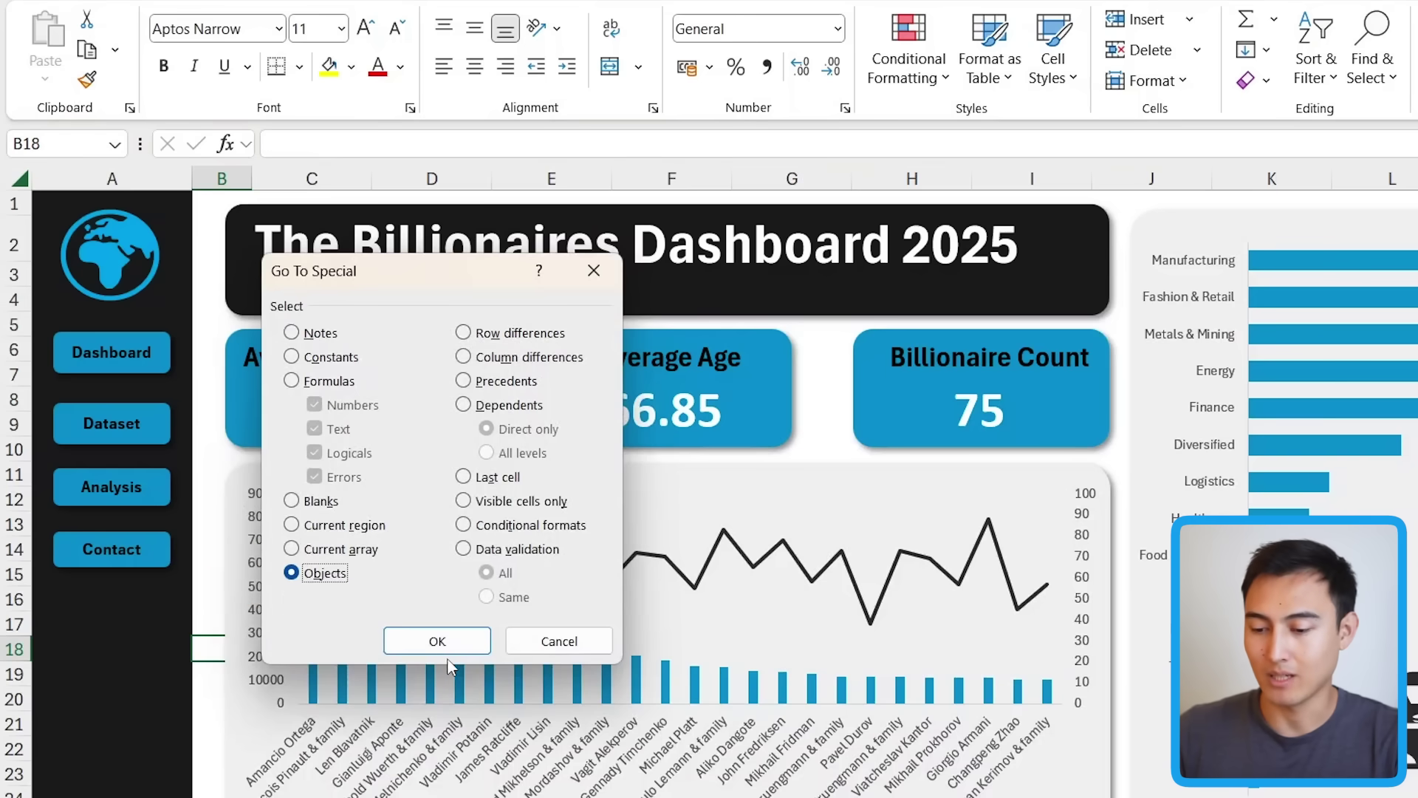
left_click(437, 640)
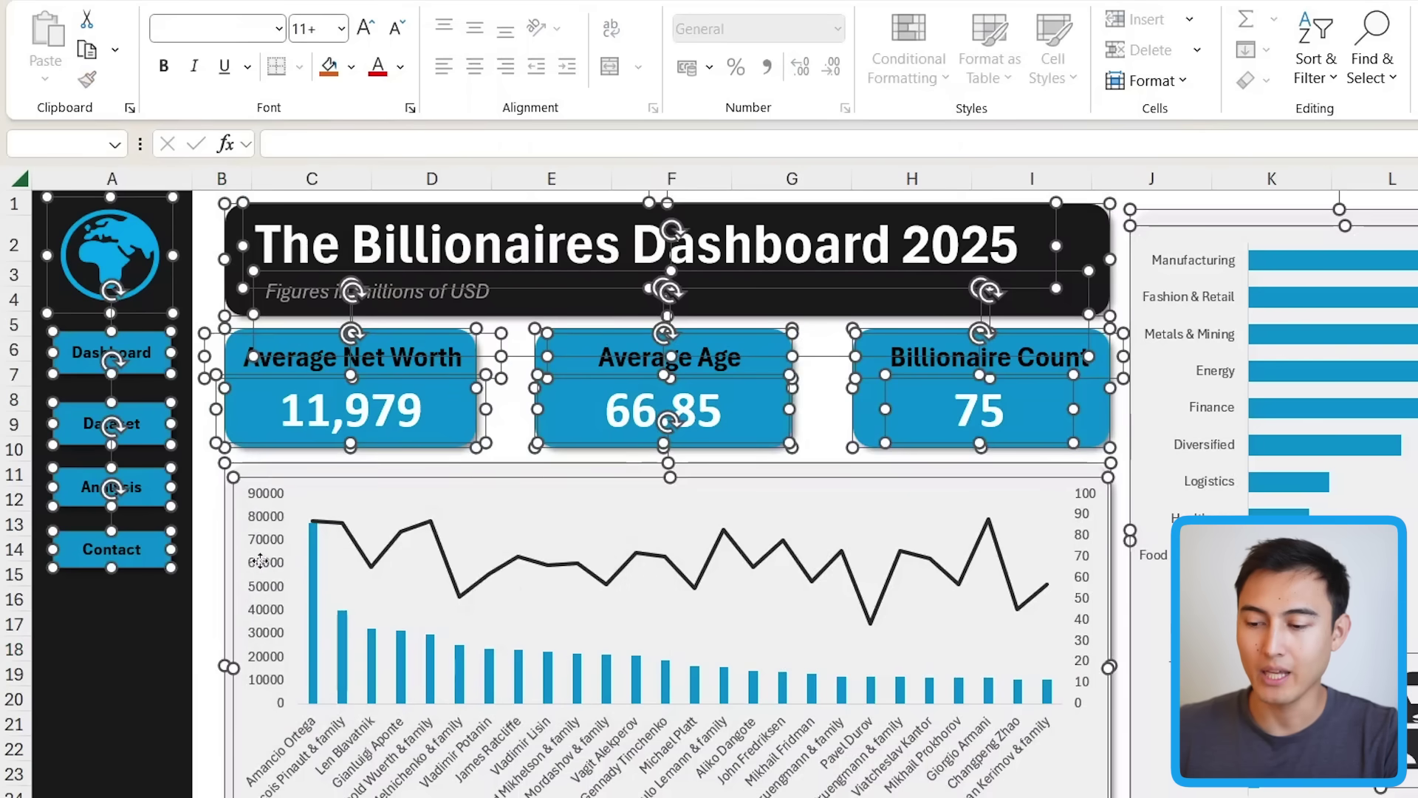
Nudge all selected dashboard objects down twice and right once
key("Down")
key("Down")
key("Down")
key("Down")
key("Down")
key("Down")
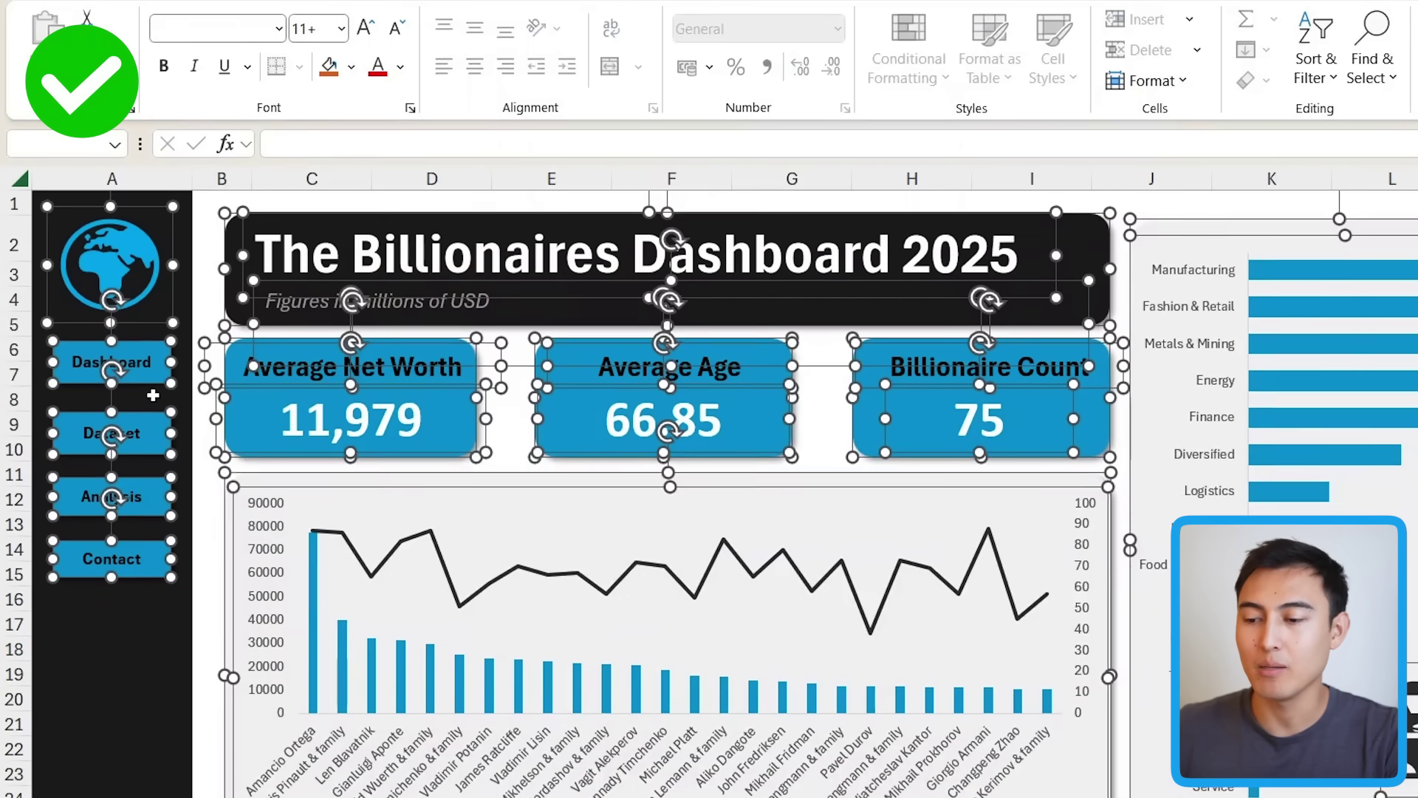
key("Down")
key("Down")
key("Down")
key("Down")
key("Down")
key("Down")
key("Down")
key("Down")
key("Right")
key("Right")
key("Right")
key("Right")
key("Right")
key("Right")
key("Right")
key("Right")
key("Right")
key("Right")
key("Right")
key("Right")
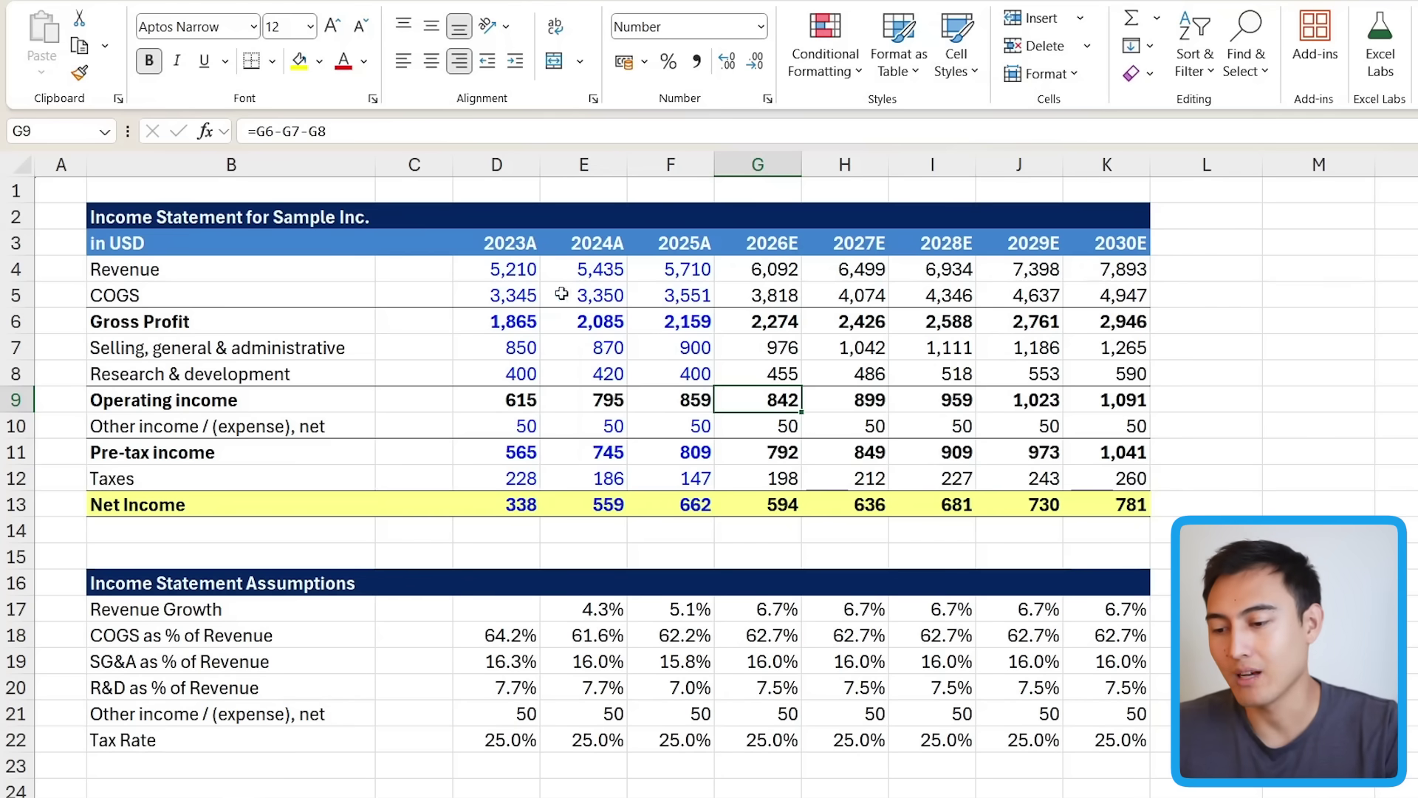
Inspect the 2023A–2025A inputs and the forecast block H4:K12, revealing H4's formula
left_click_drag(514, 279, 687, 295)
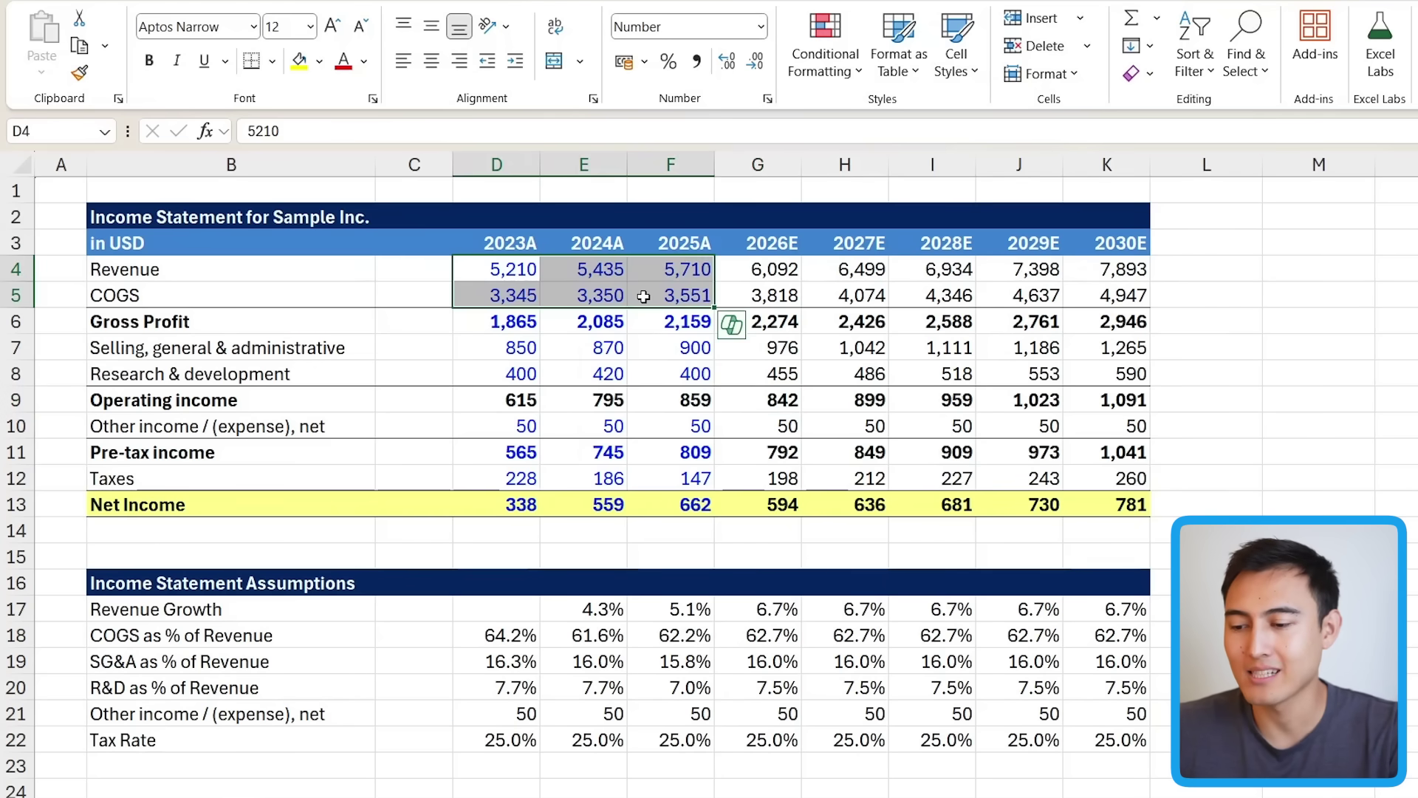
left_click(589, 284)
left_click(588, 270)
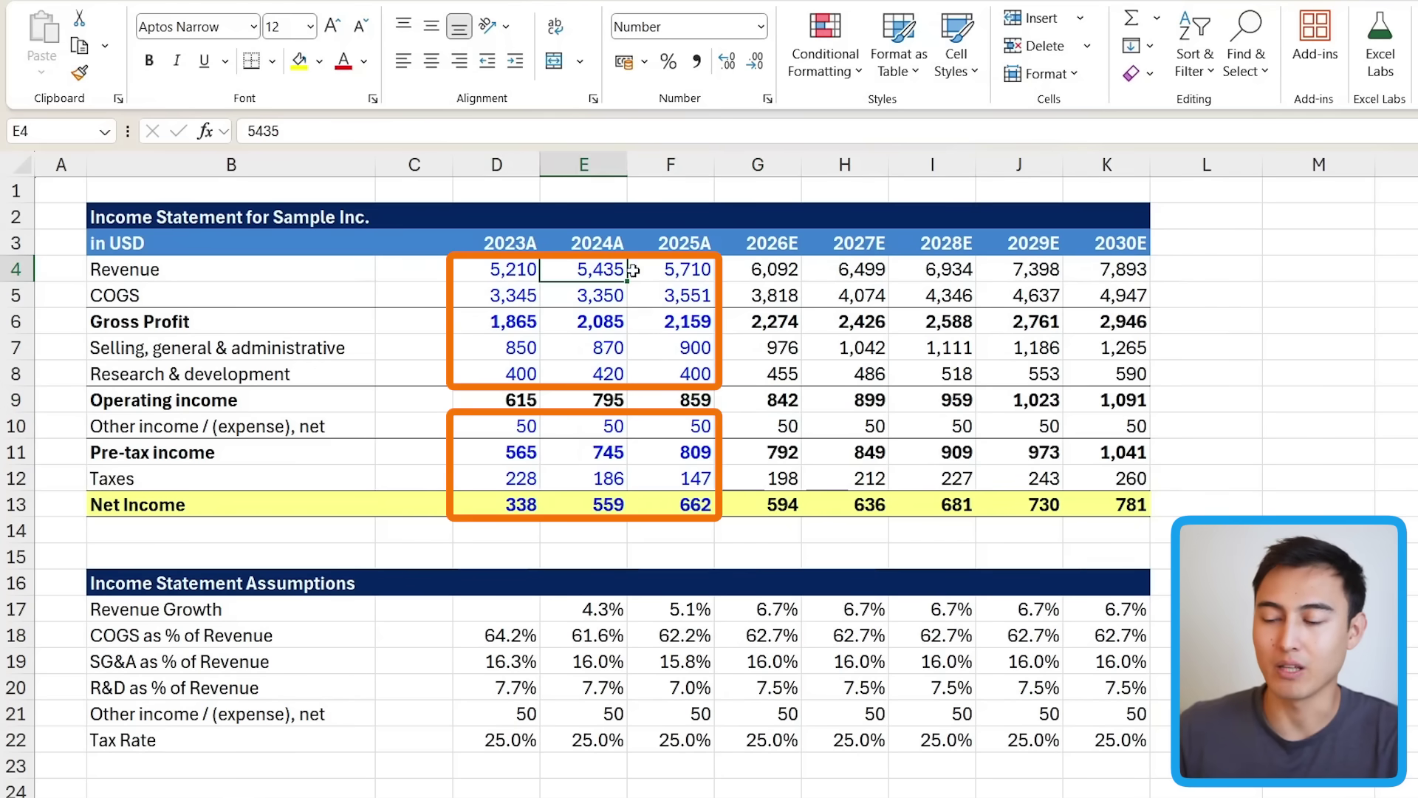
left_click_drag(819, 272, 1094, 478)
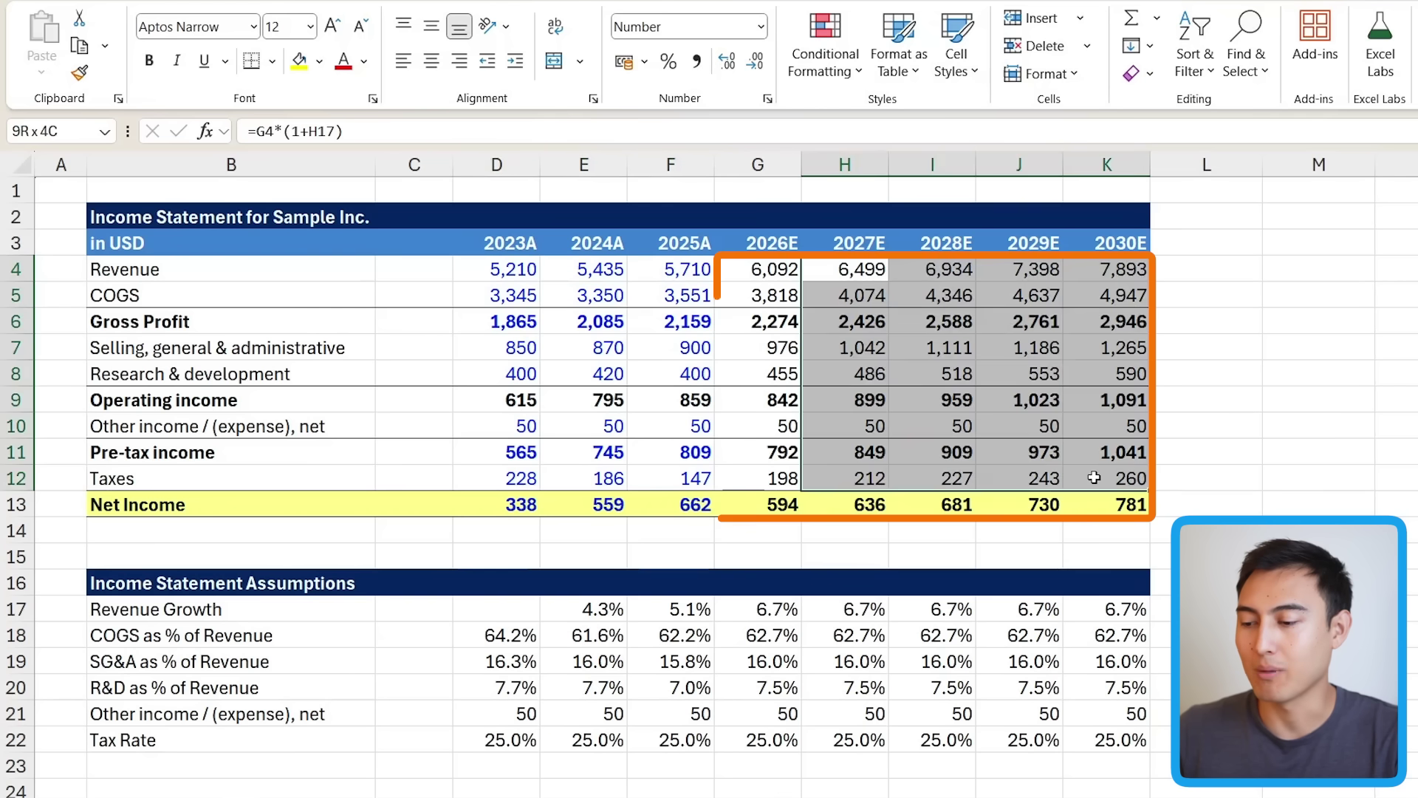
key("Down")
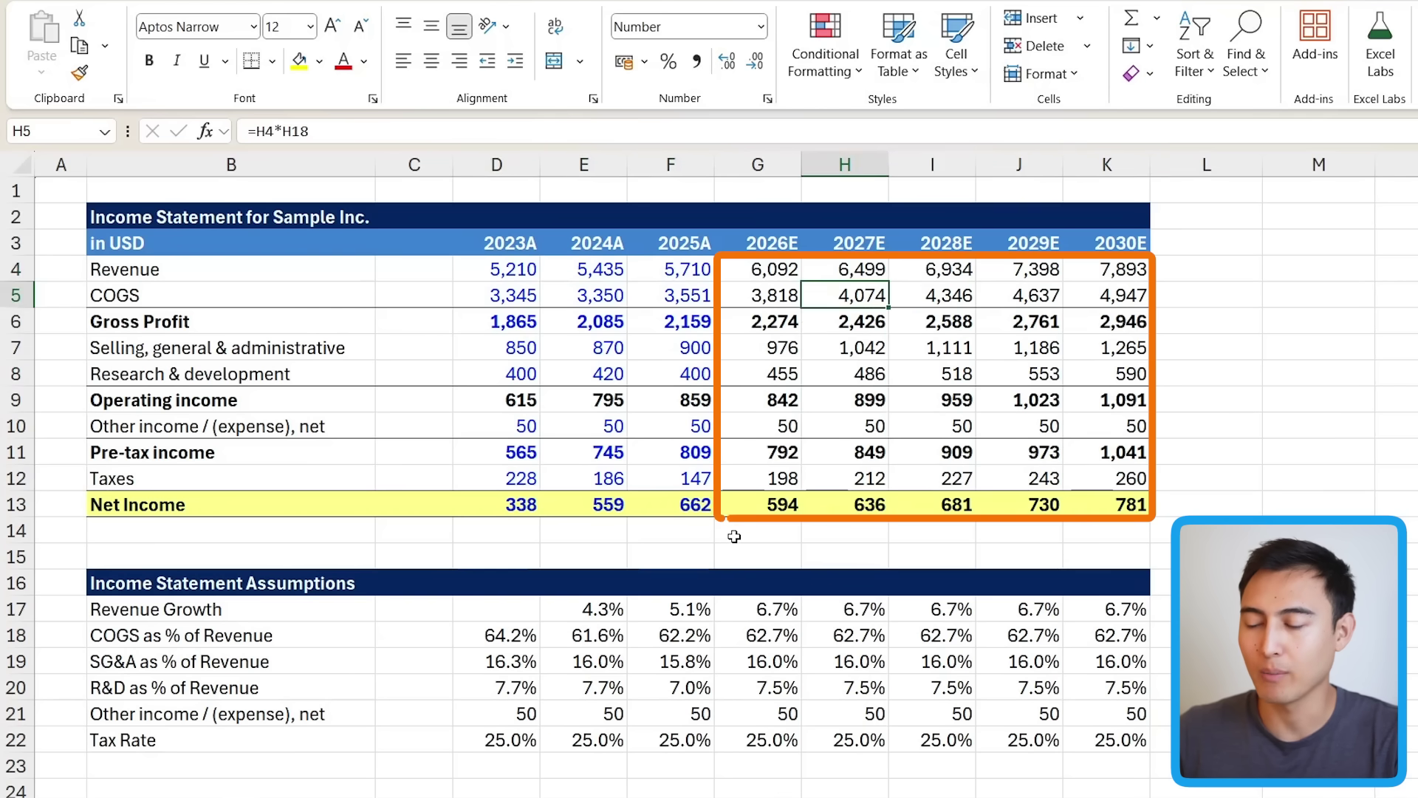
key("Up")
double_click(848, 275)
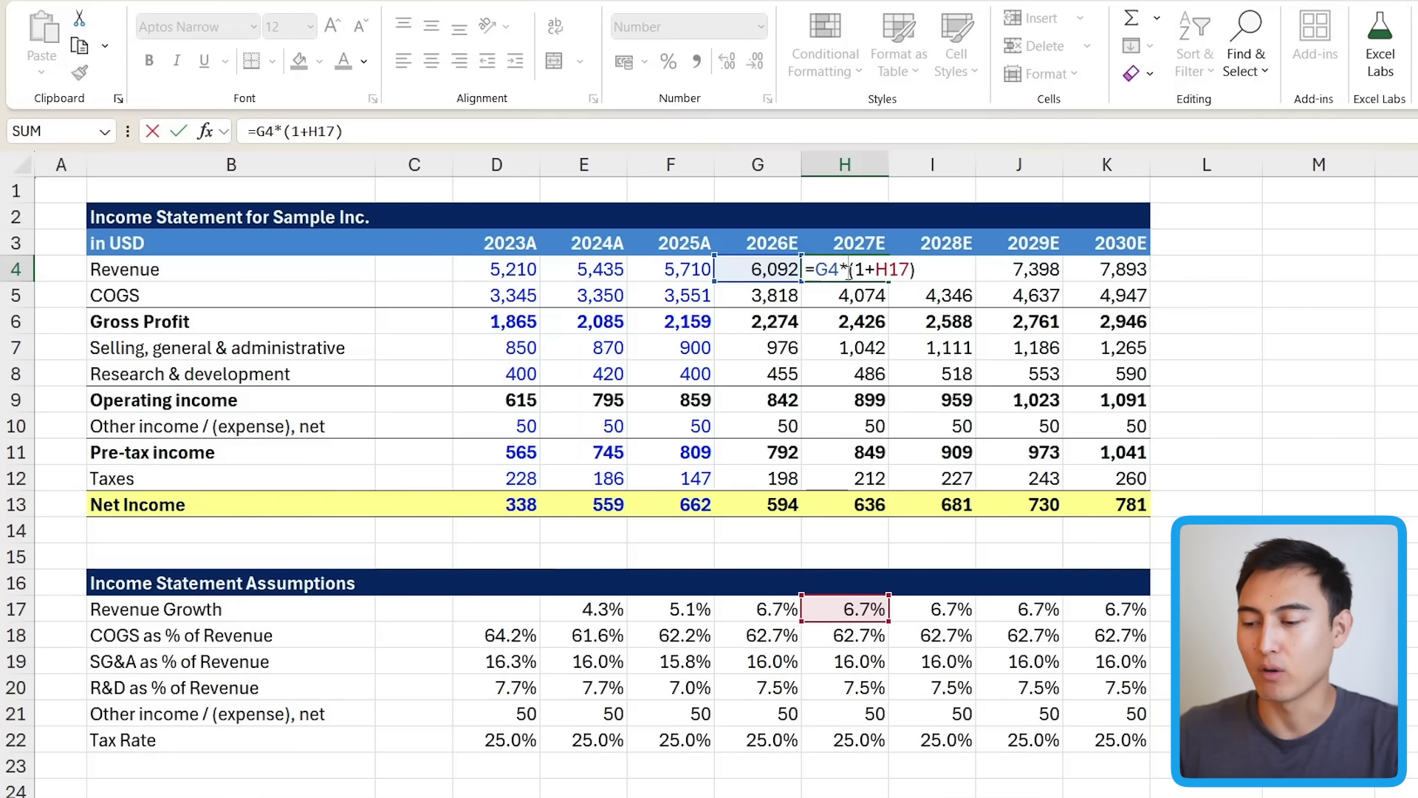
key("Escape")
Inspect E4's hard-coded value and discard a test entry, keeping 5,435
key("Left")
key("Left")
key("Left")
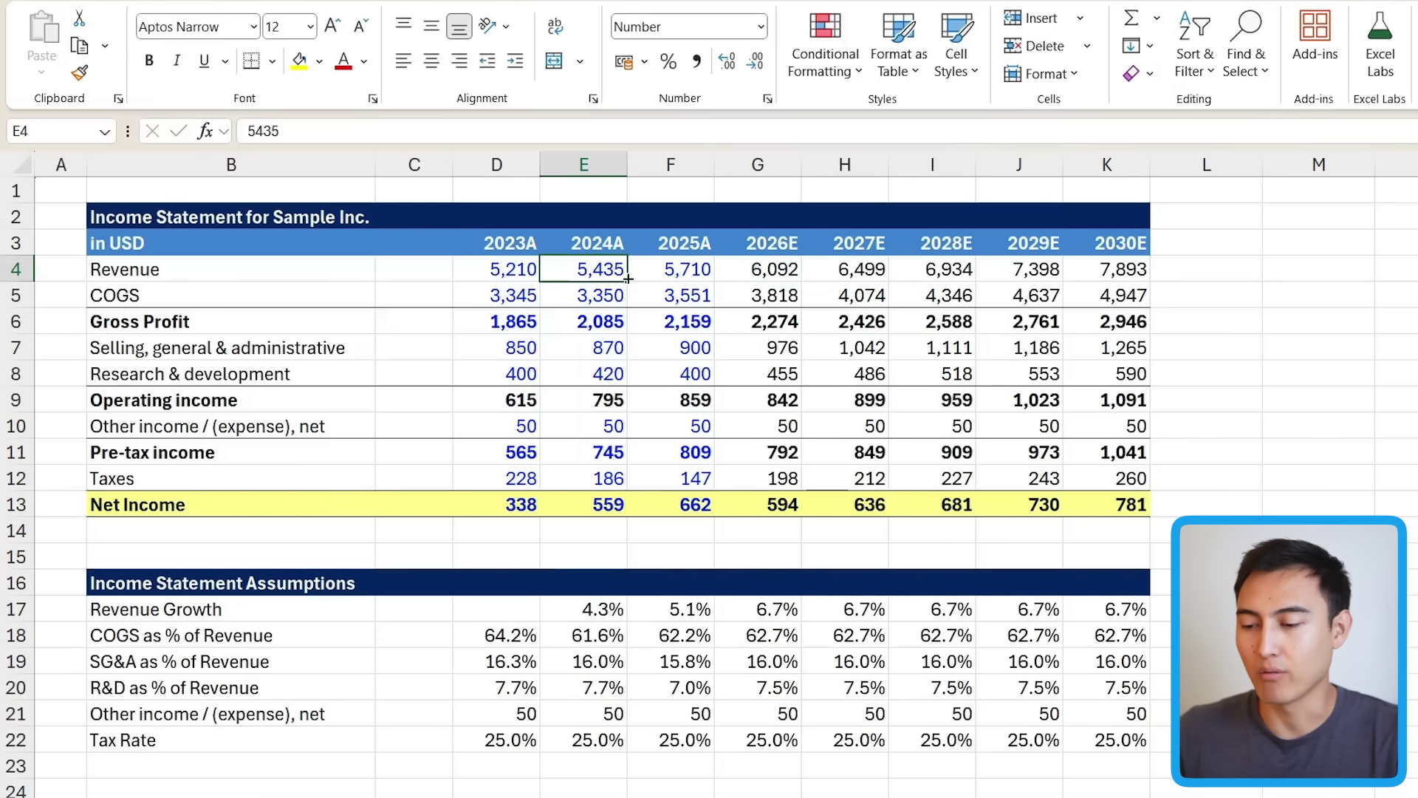
double_click(583, 270)
key("Escape")
type("26")
key("Escape")
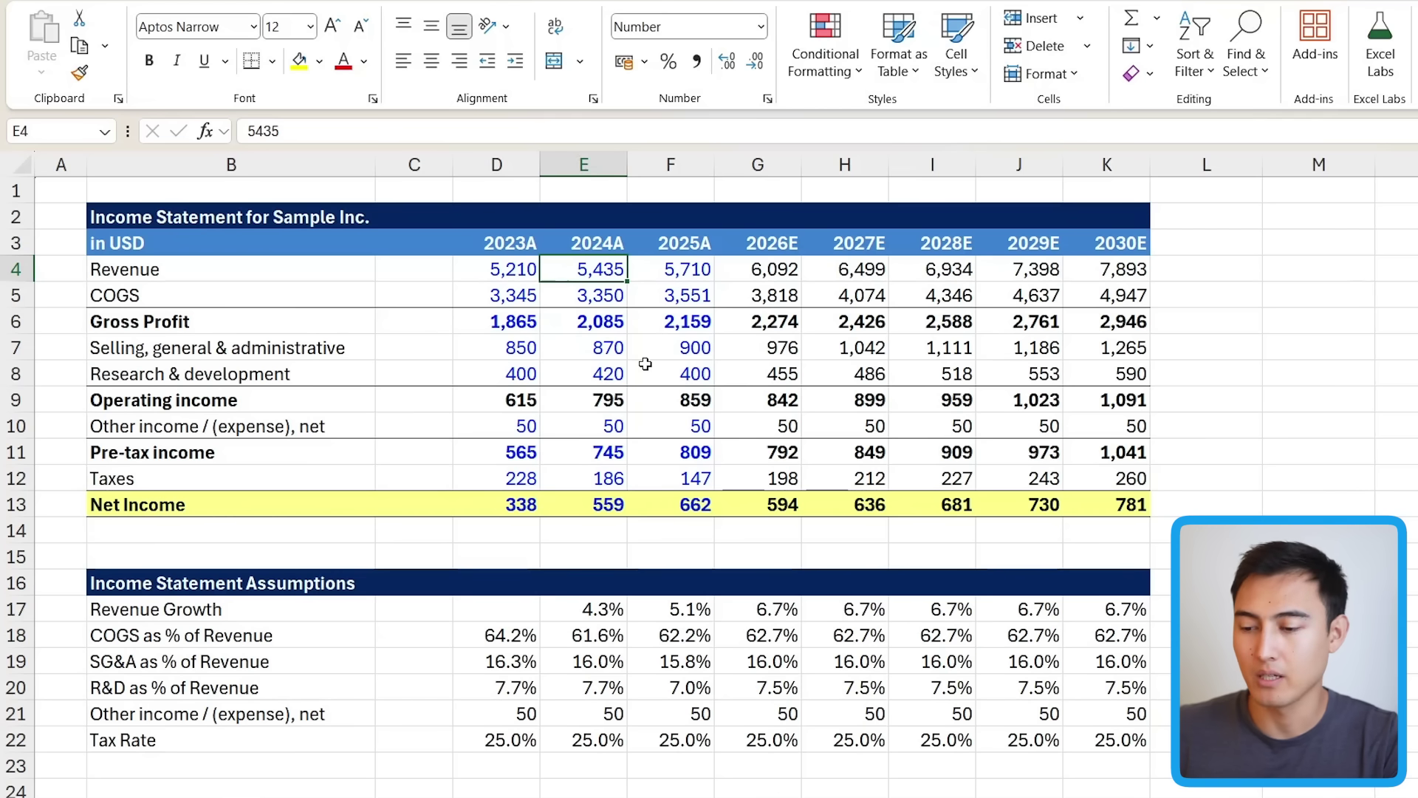
Test the forecasts by setting E5 to 0, then undo to restore 3,350
left_click_drag(517, 273, 705, 353)
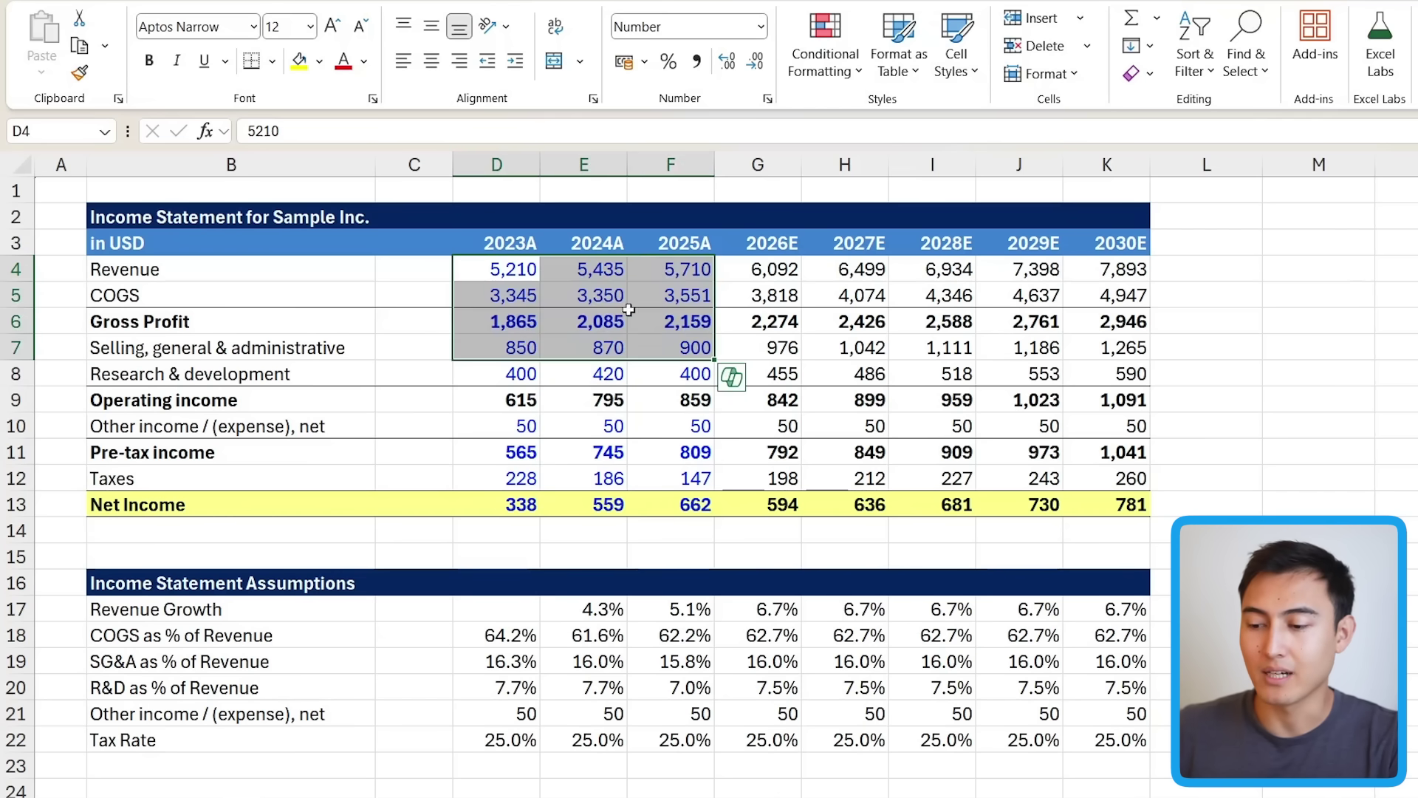
left_click(591, 288)
type("0")
key("Return")
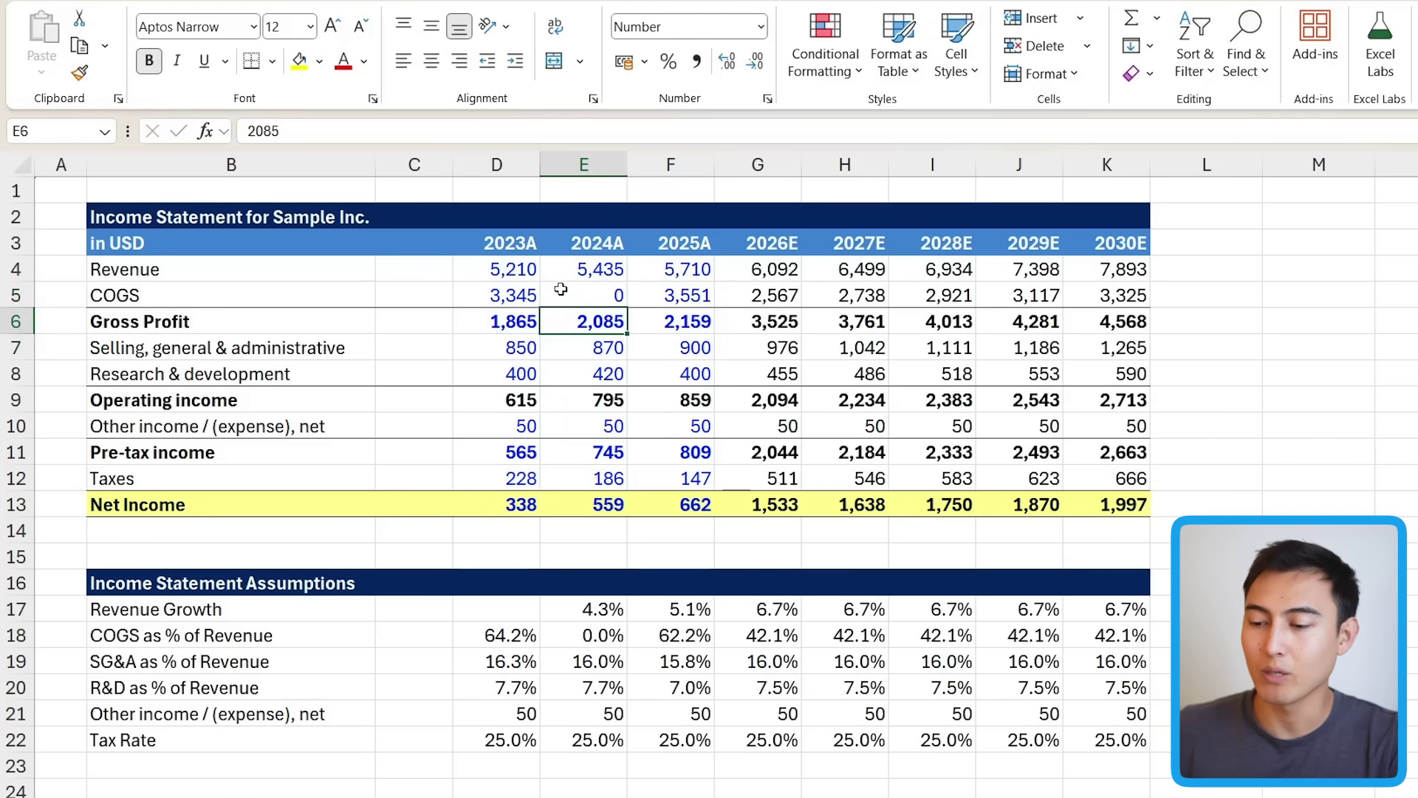
key("ctrl+z")
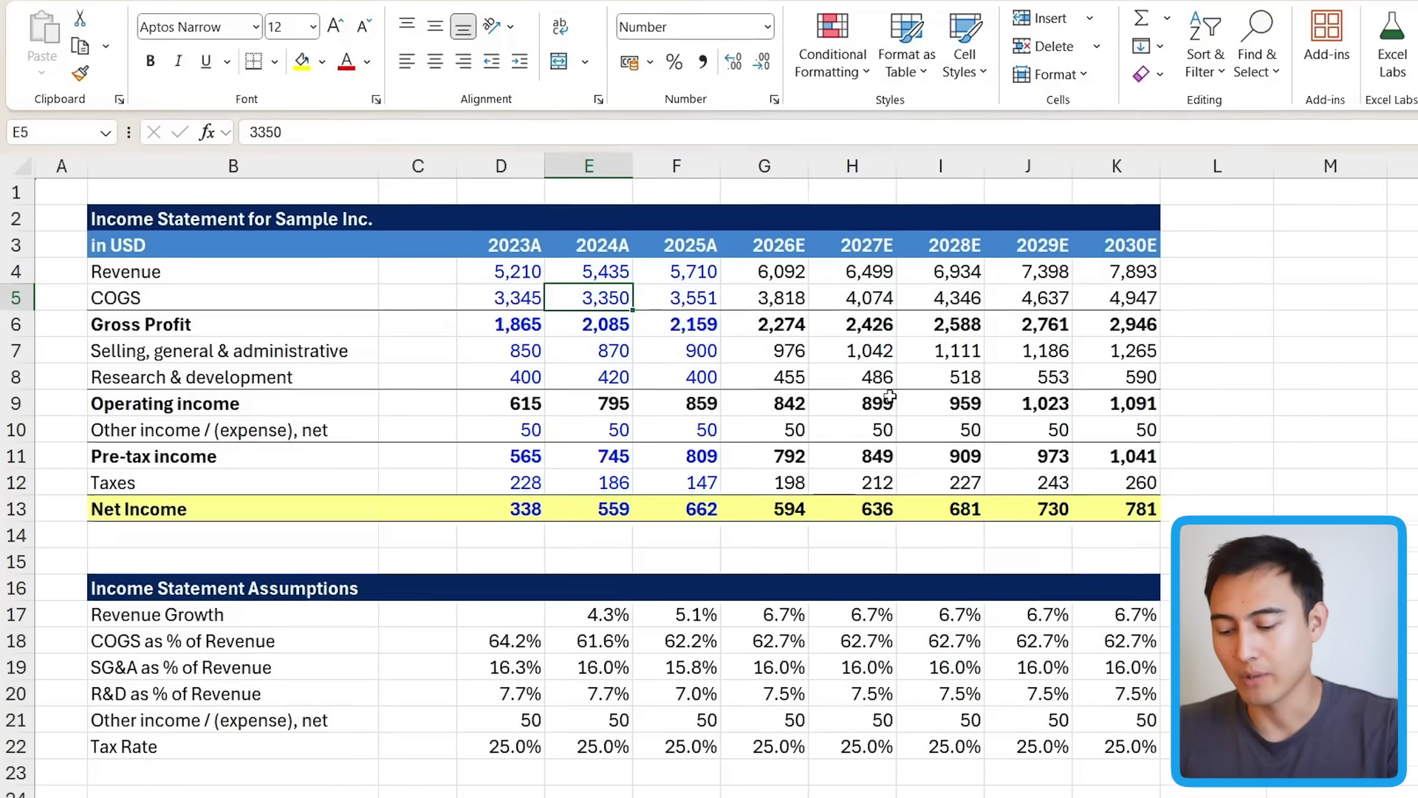
key("F5")
Select all hard-coded constant cells on the income statement
key("alt+s")
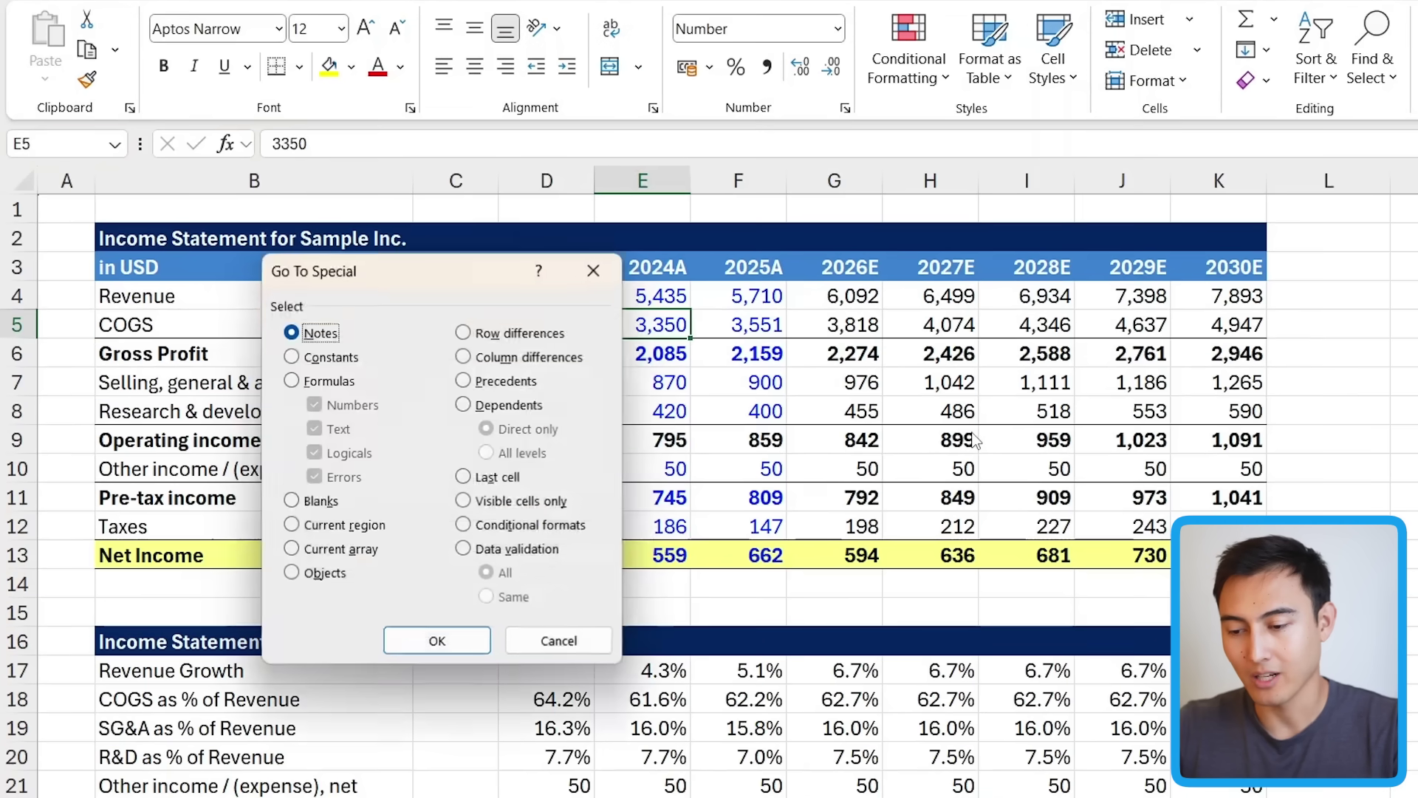
left_click(332, 359)
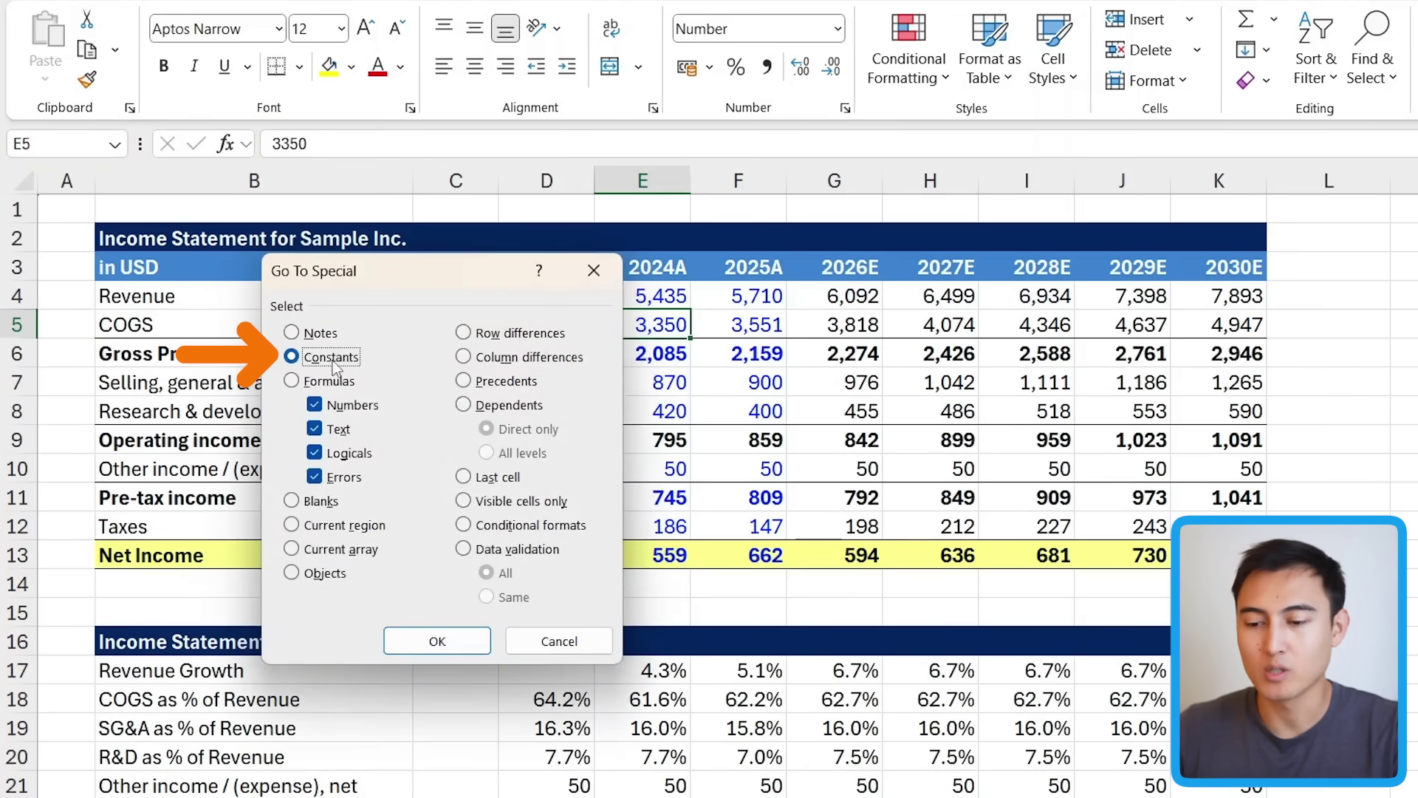
left_click(436, 640)
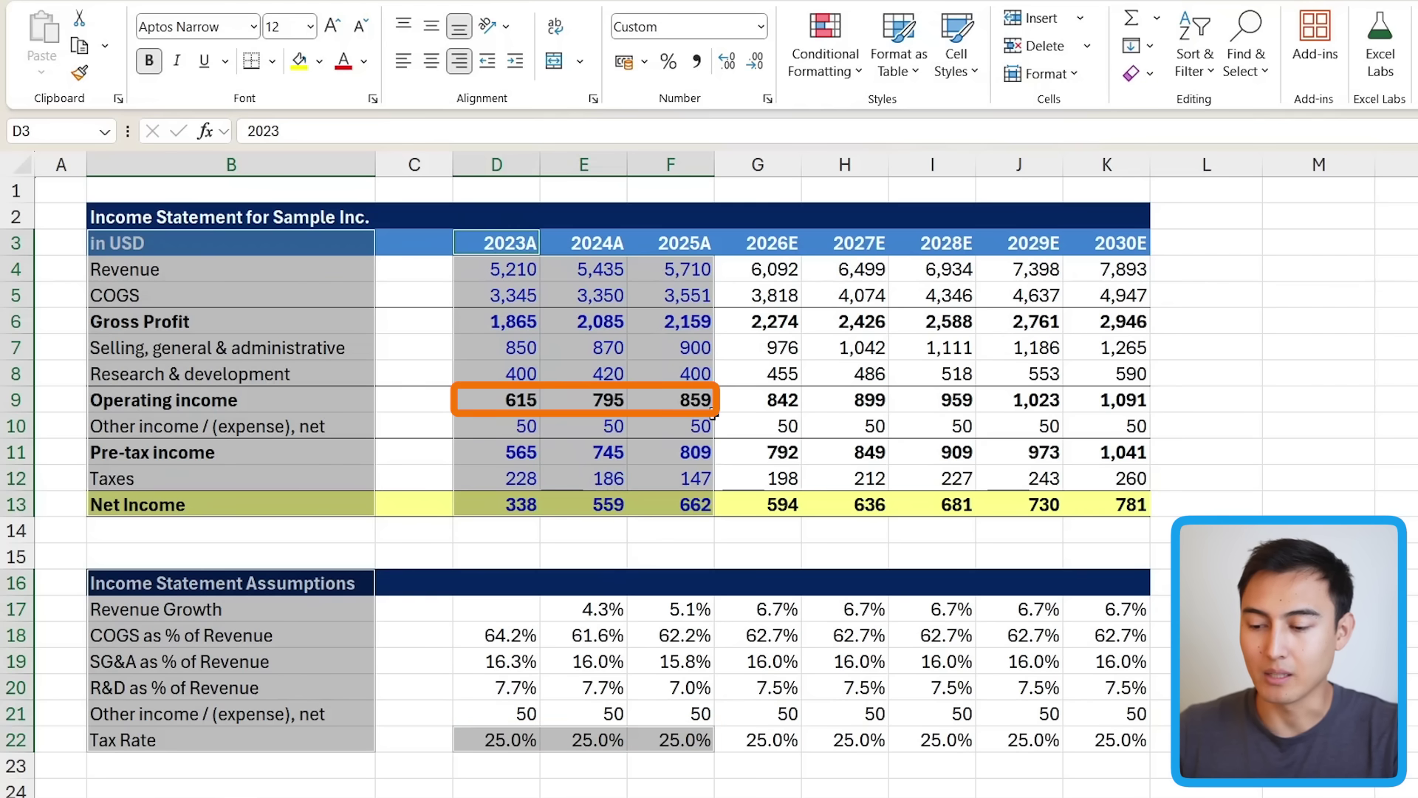
Fill the Operating income cells D9:F9 yellow
left_click(496, 404)
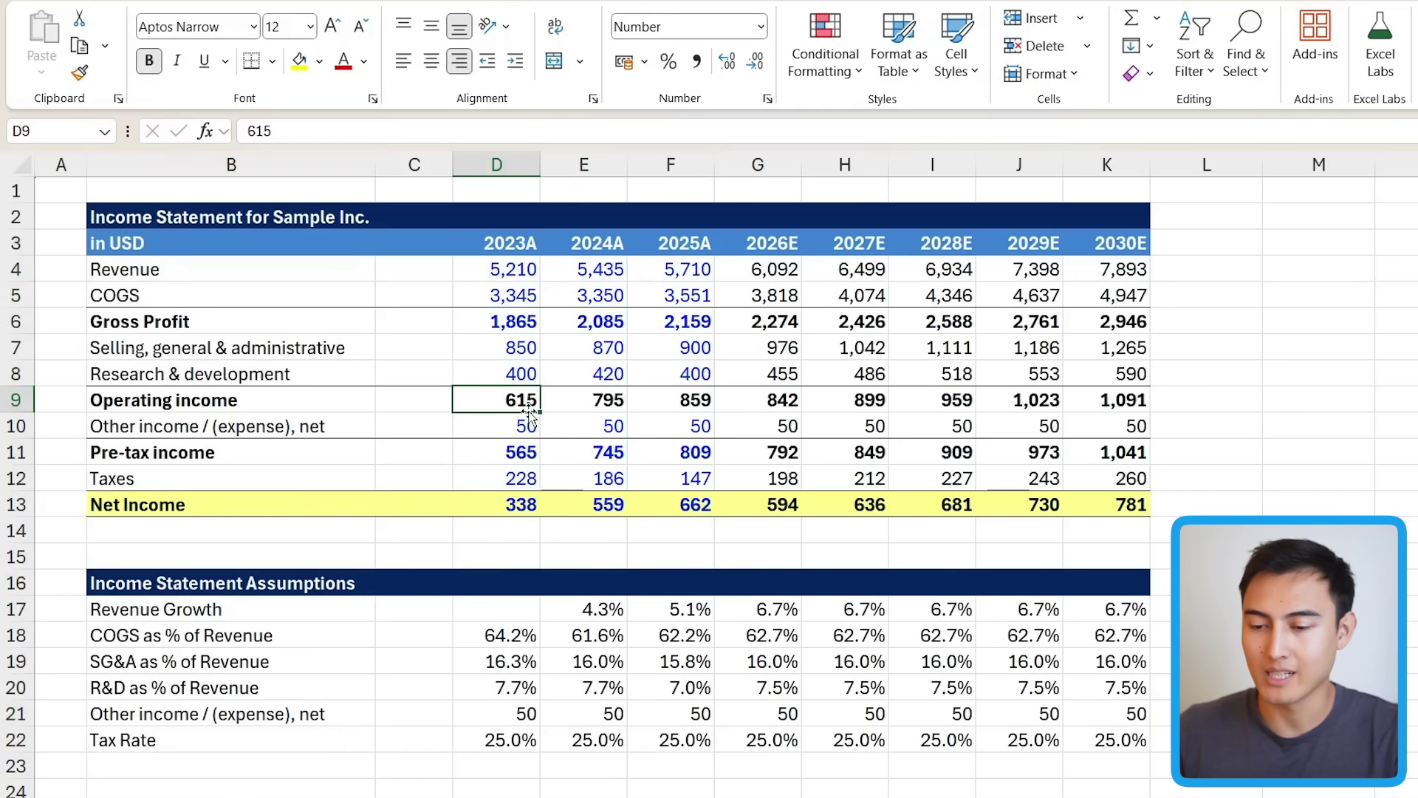
key("Right")
key("Right")
key("Left")
key("Left")
key("shift+Right")
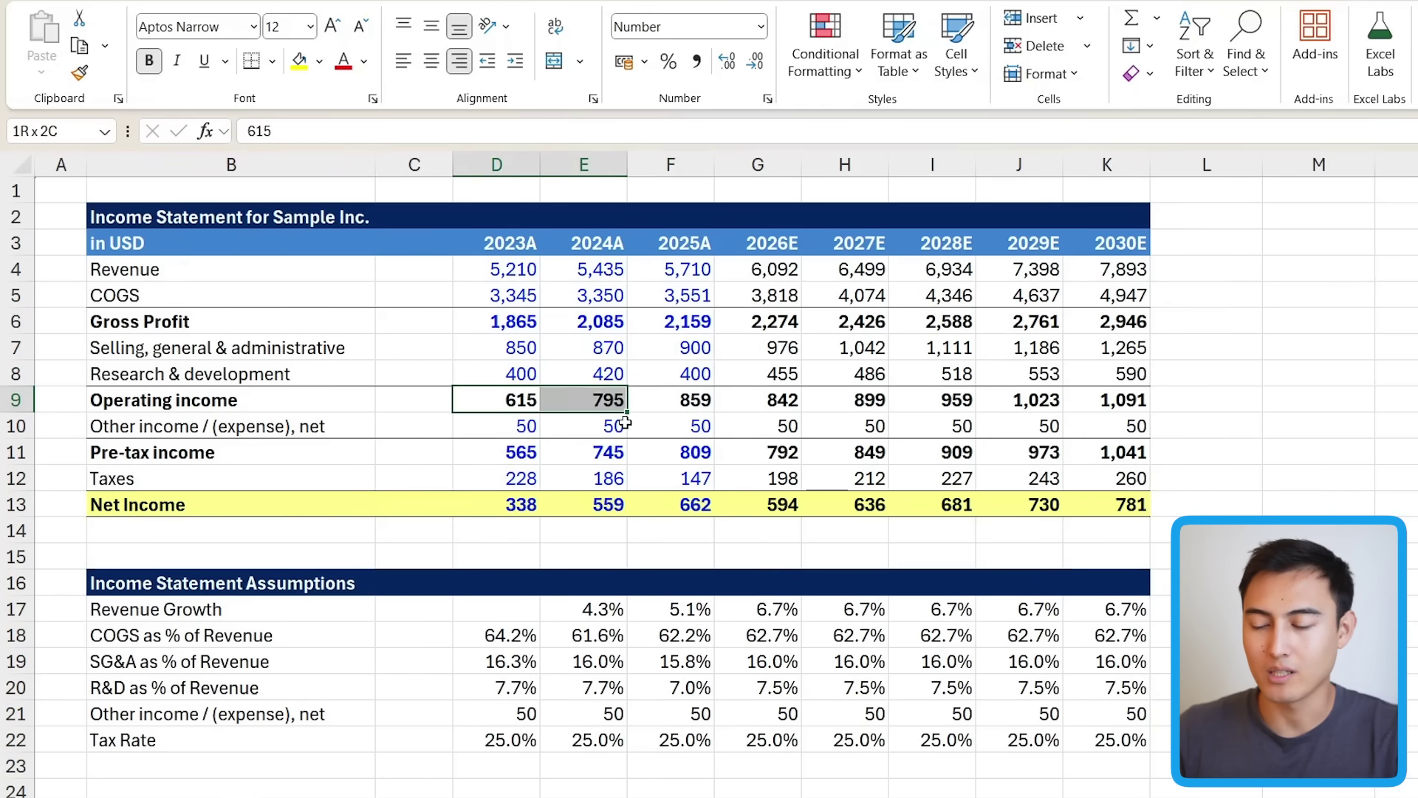
key("shift+Right")
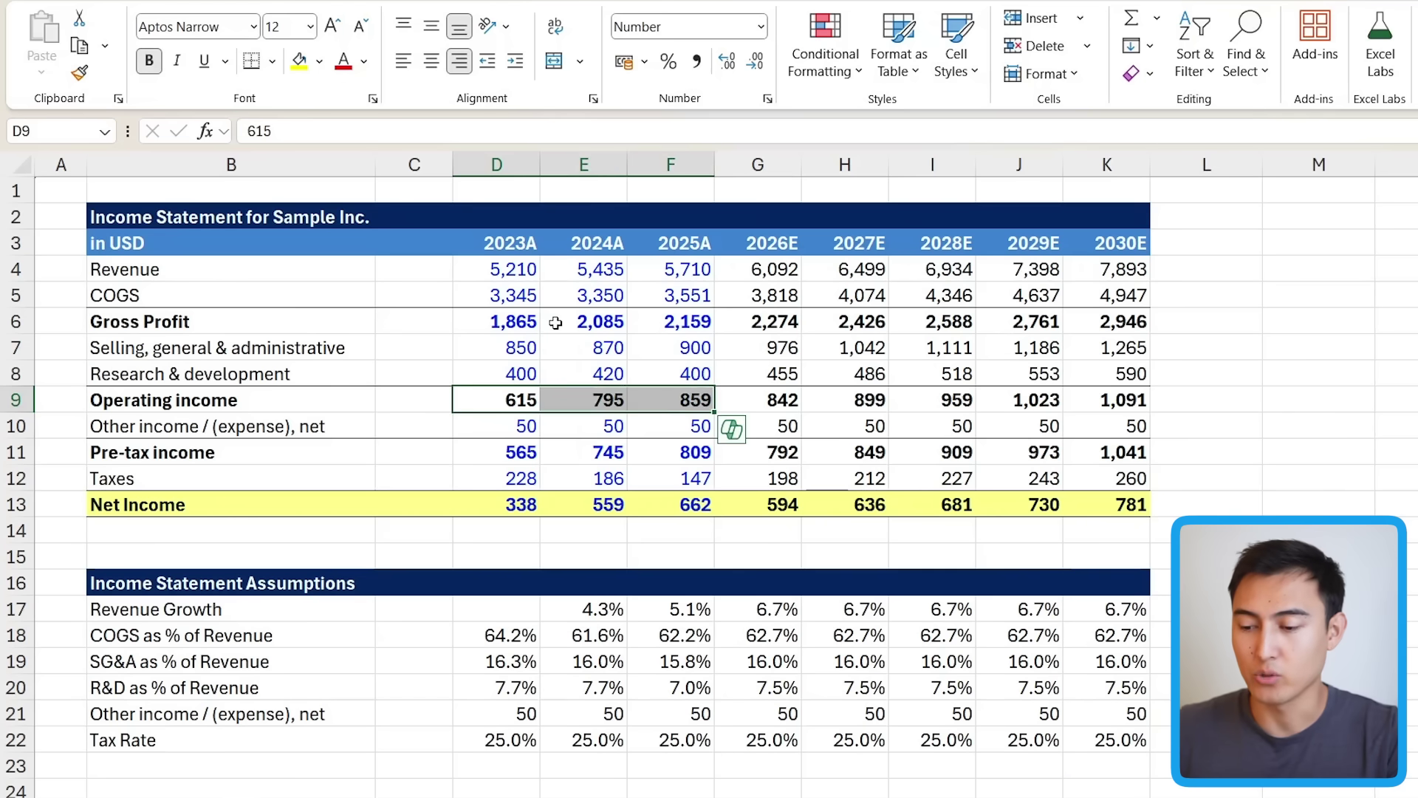
left_click(298, 59)
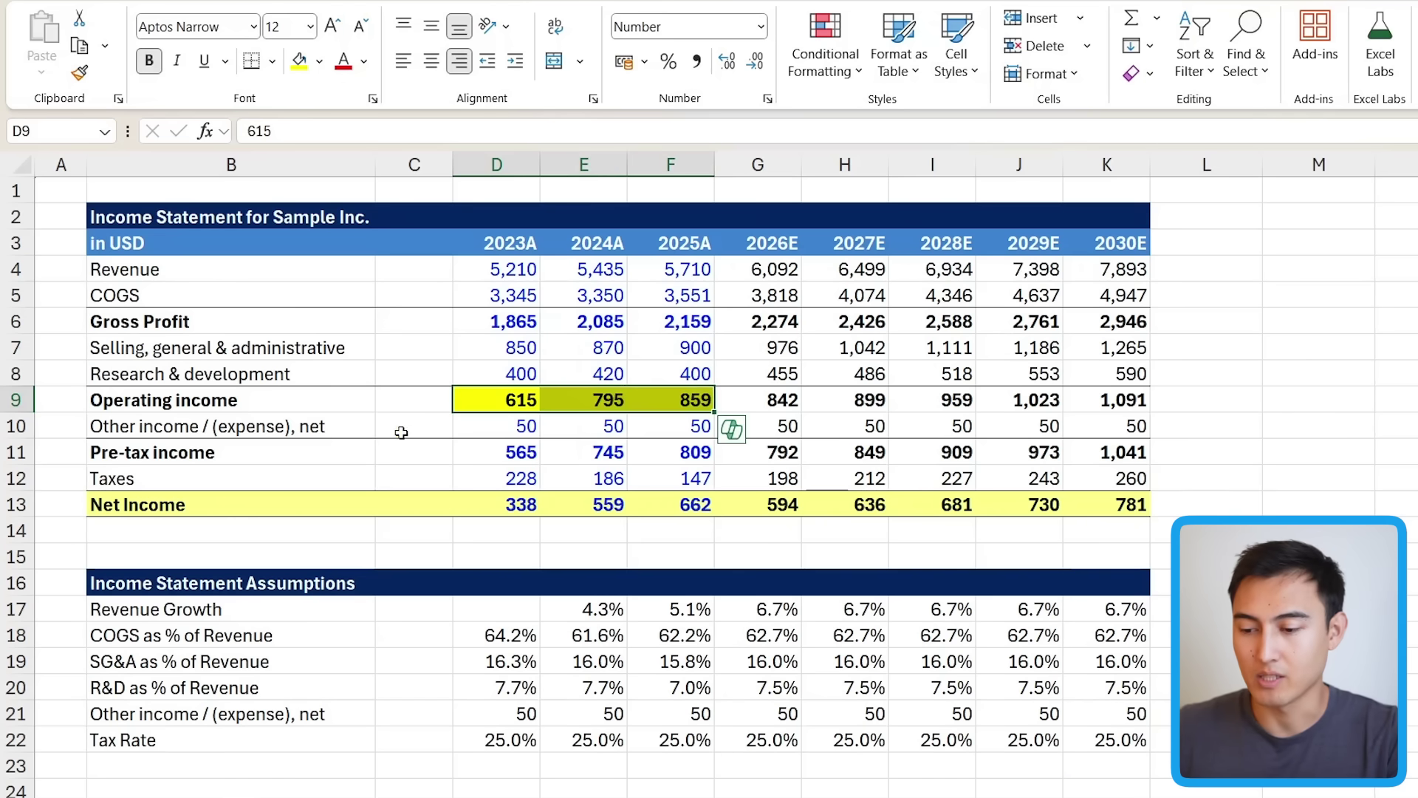
Fill the 2023A–2025A Tax Rate cells D22:F22 yellow
left_click(484, 732)
key("Right")
key("Right")
key("Right")
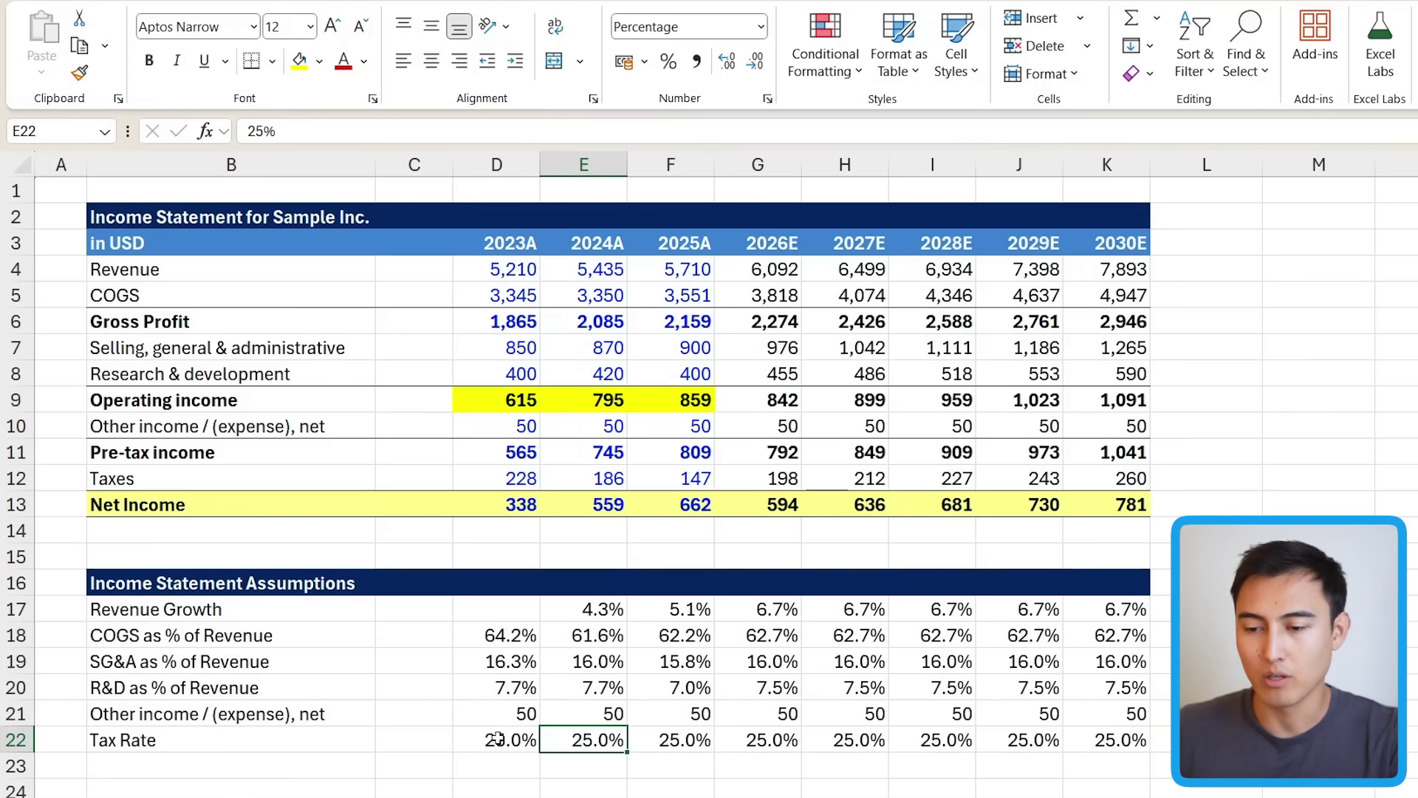
key("Left")
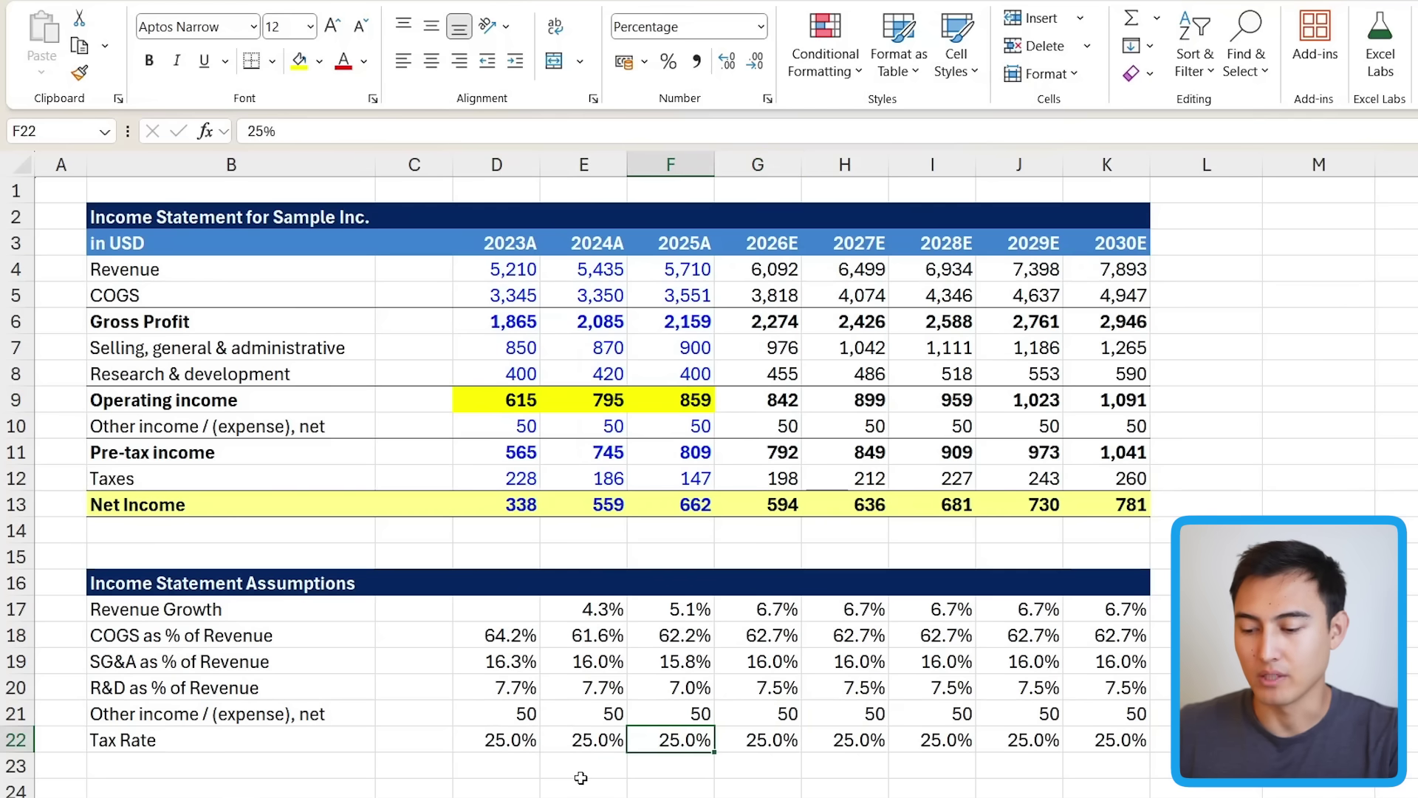
key("shift+Left")
key("shift+Left")
left_click(299, 62)
left_click(562, 654)
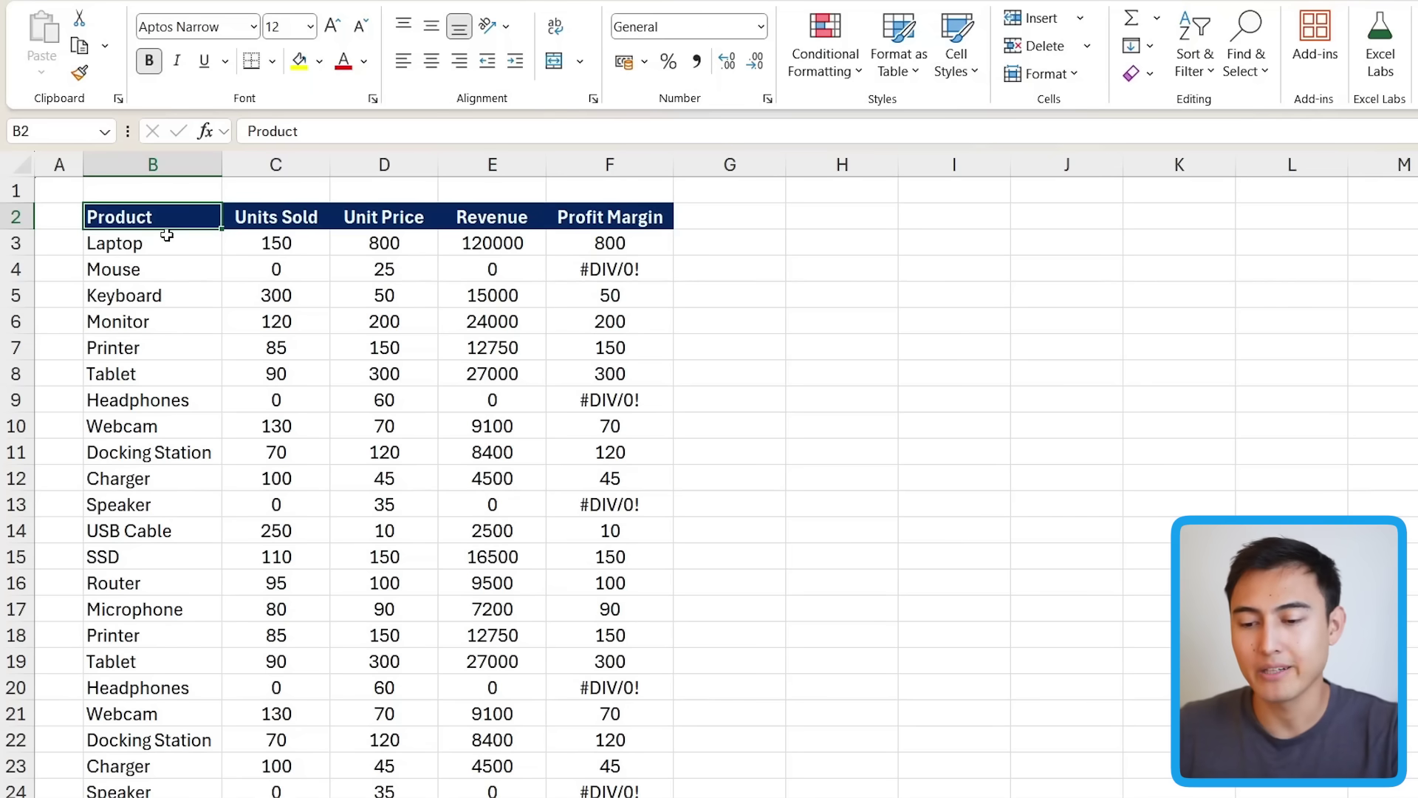
Select the #DIV/0! Profit Margin cells using Go To Special Formulas with only Errors checked
scroll(346, 407, "down", 1)
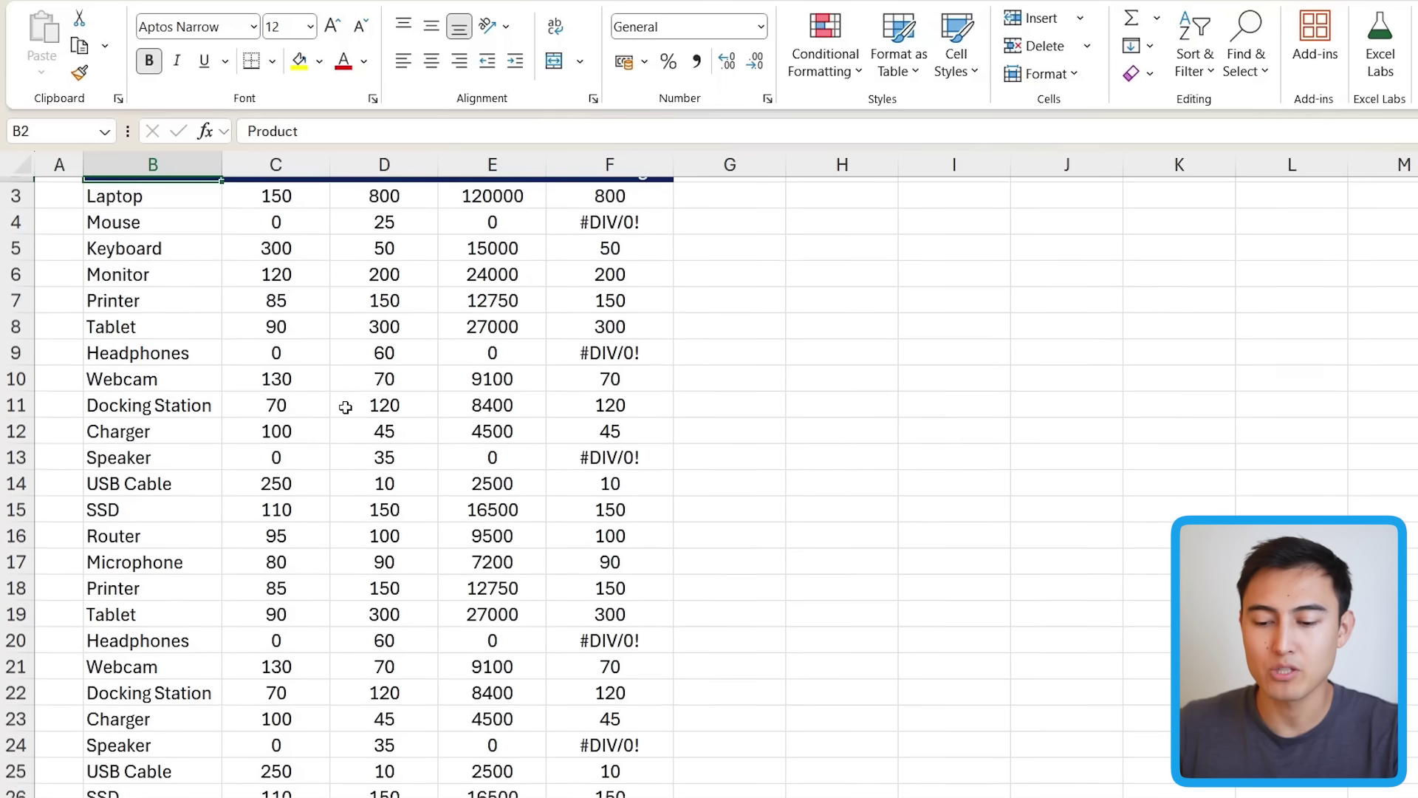
scroll(345, 407, "up", 1)
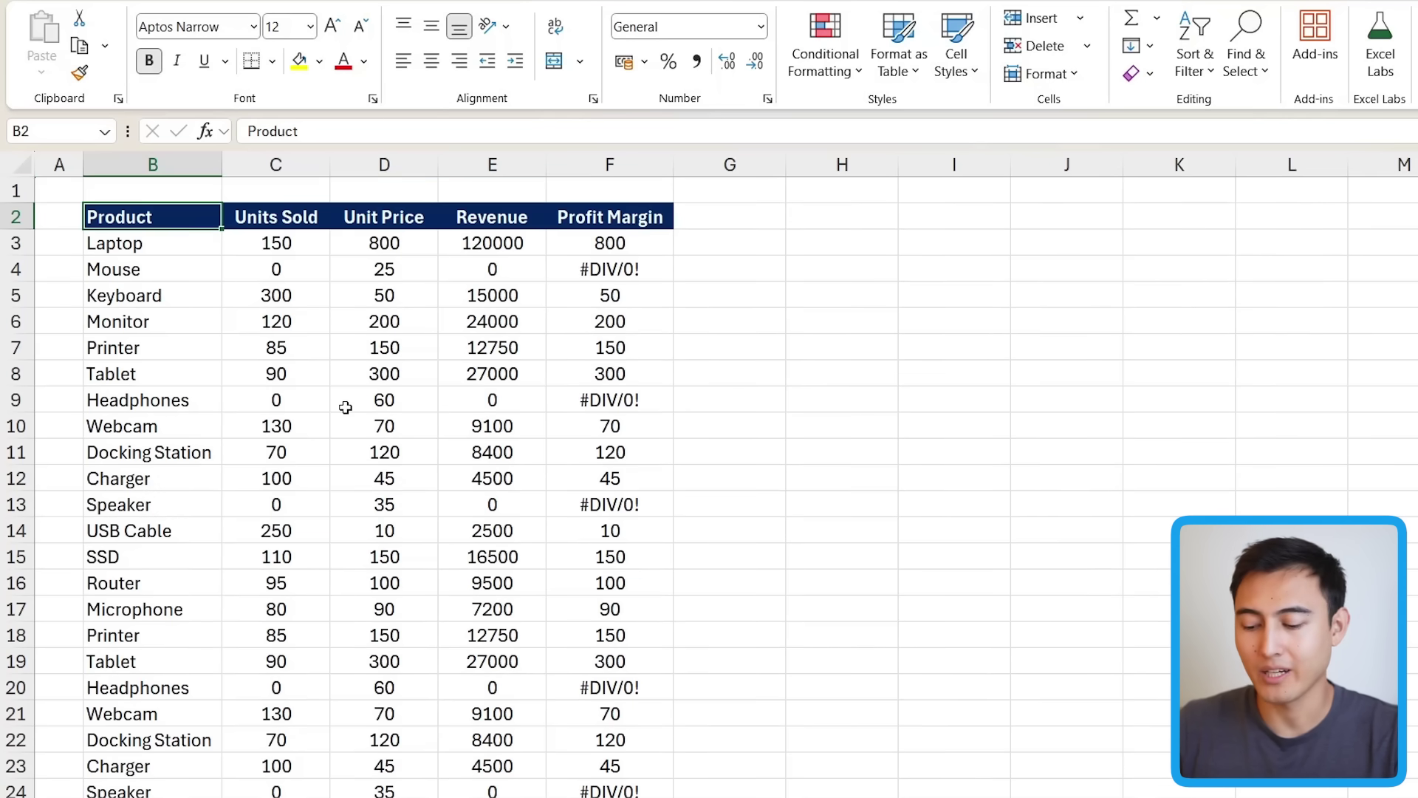
key("ctrl+g")
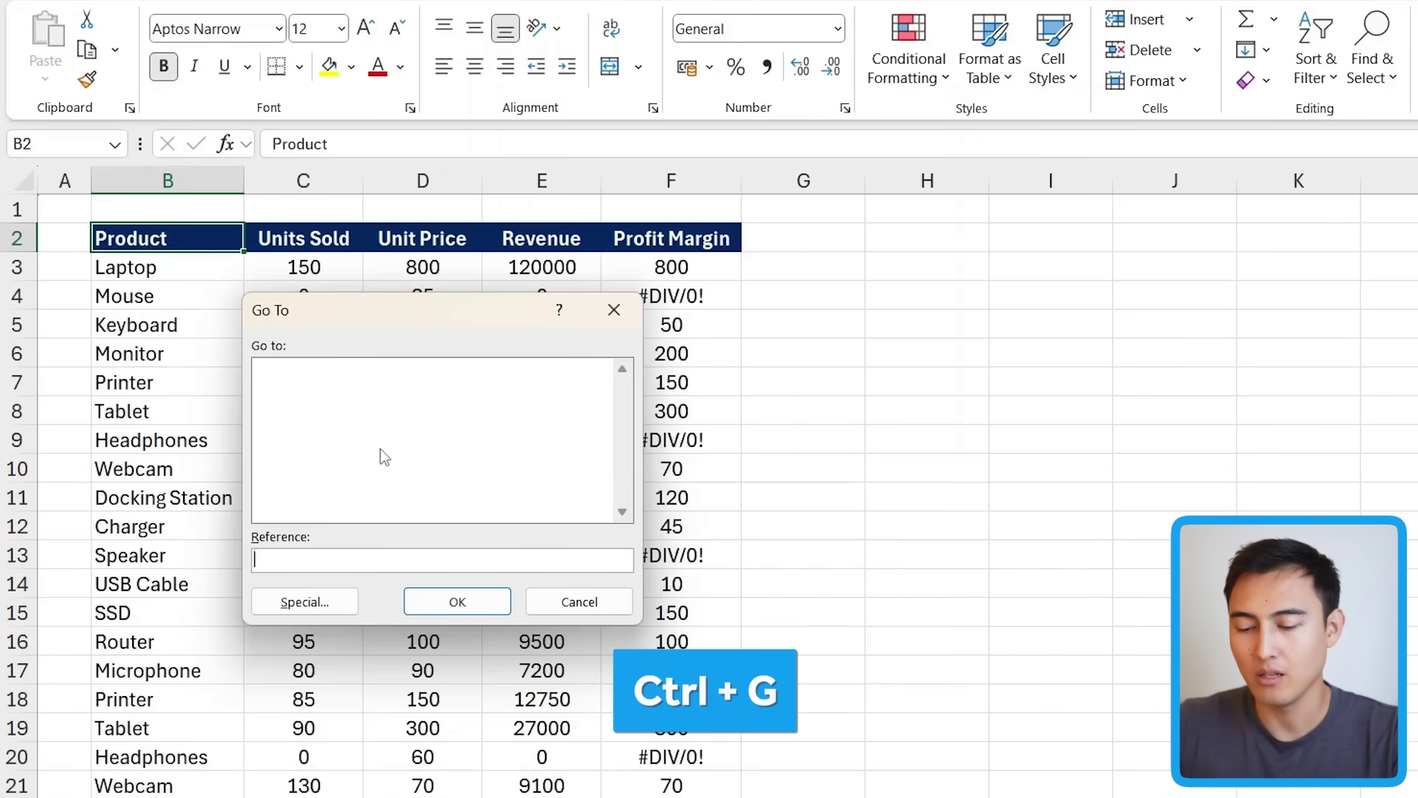
key("alt+s")
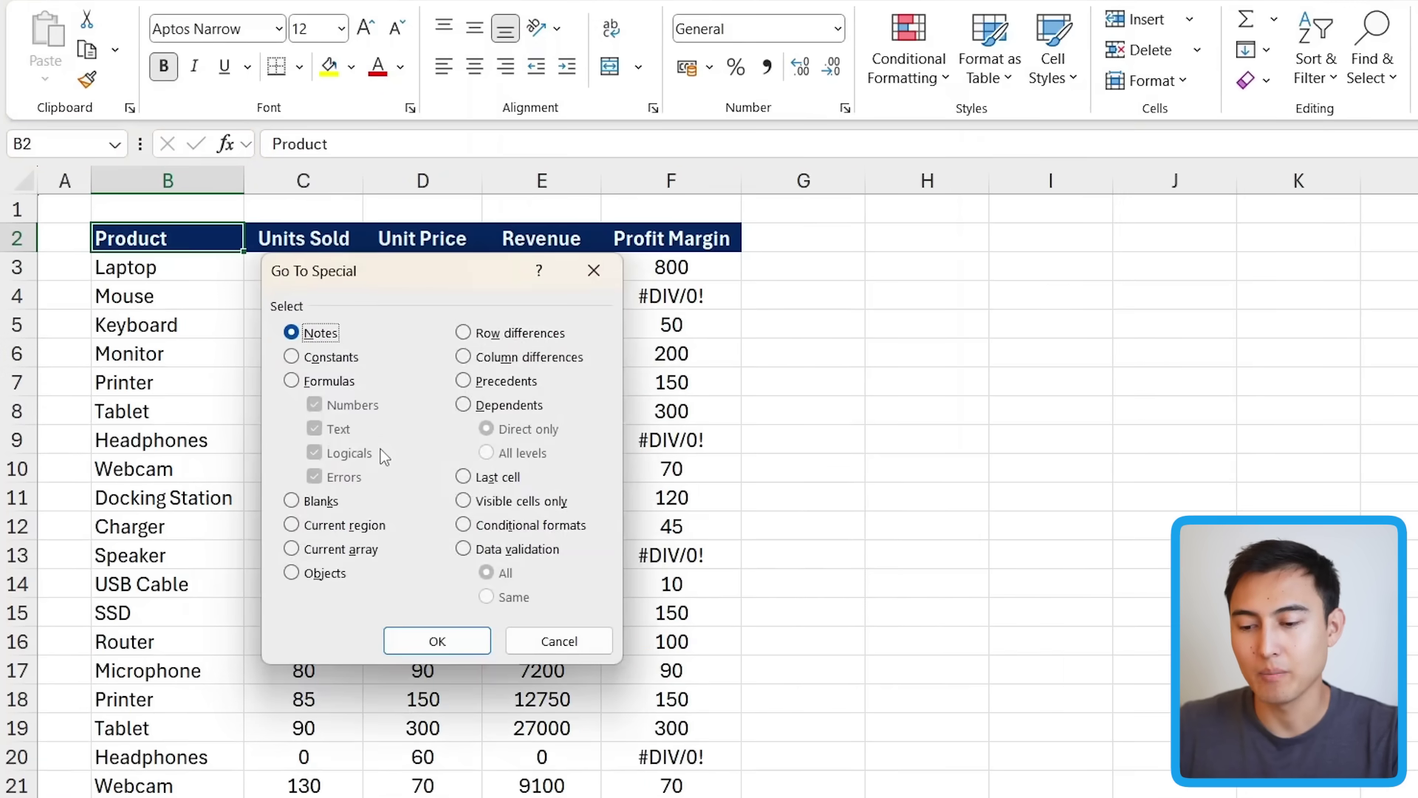
left_click(339, 382)
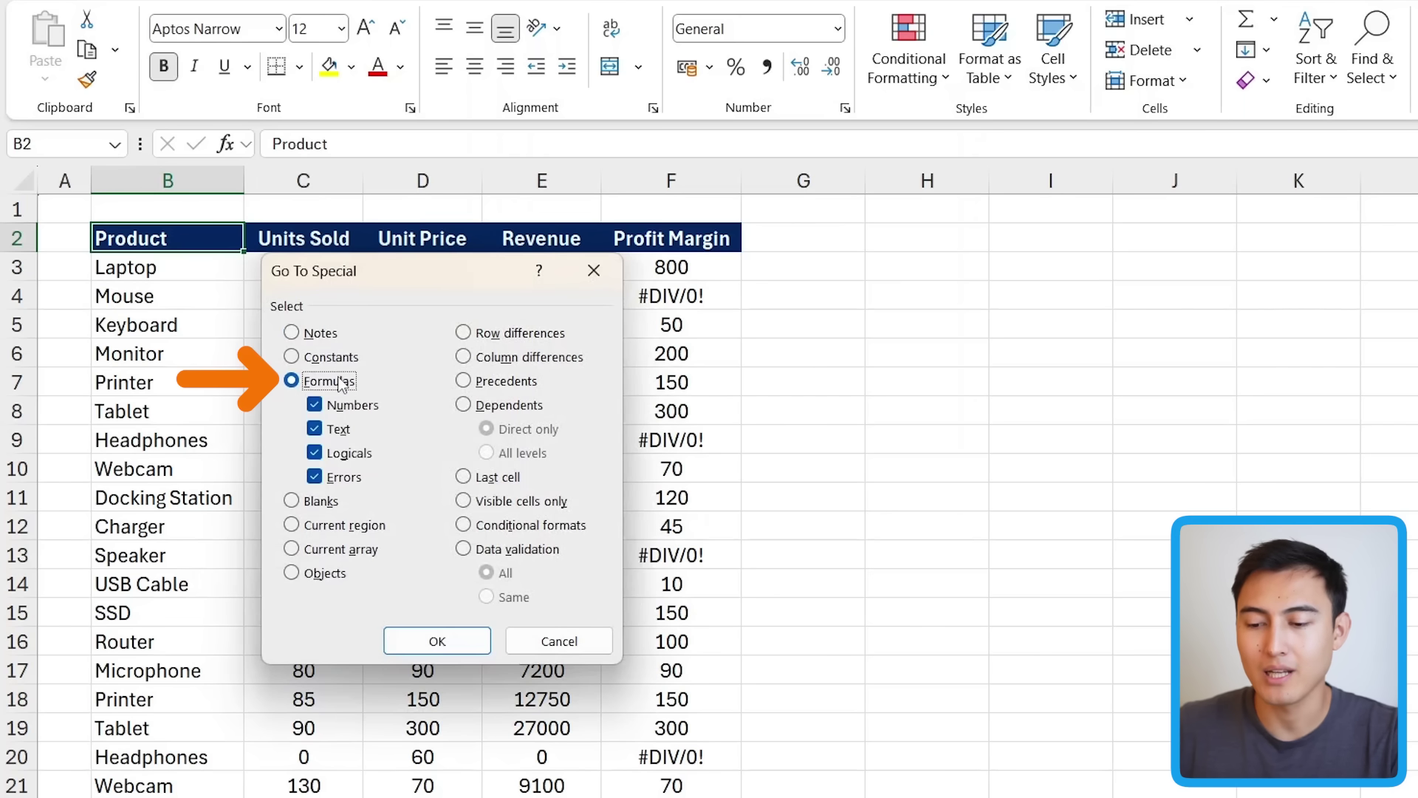
left_click(339, 406)
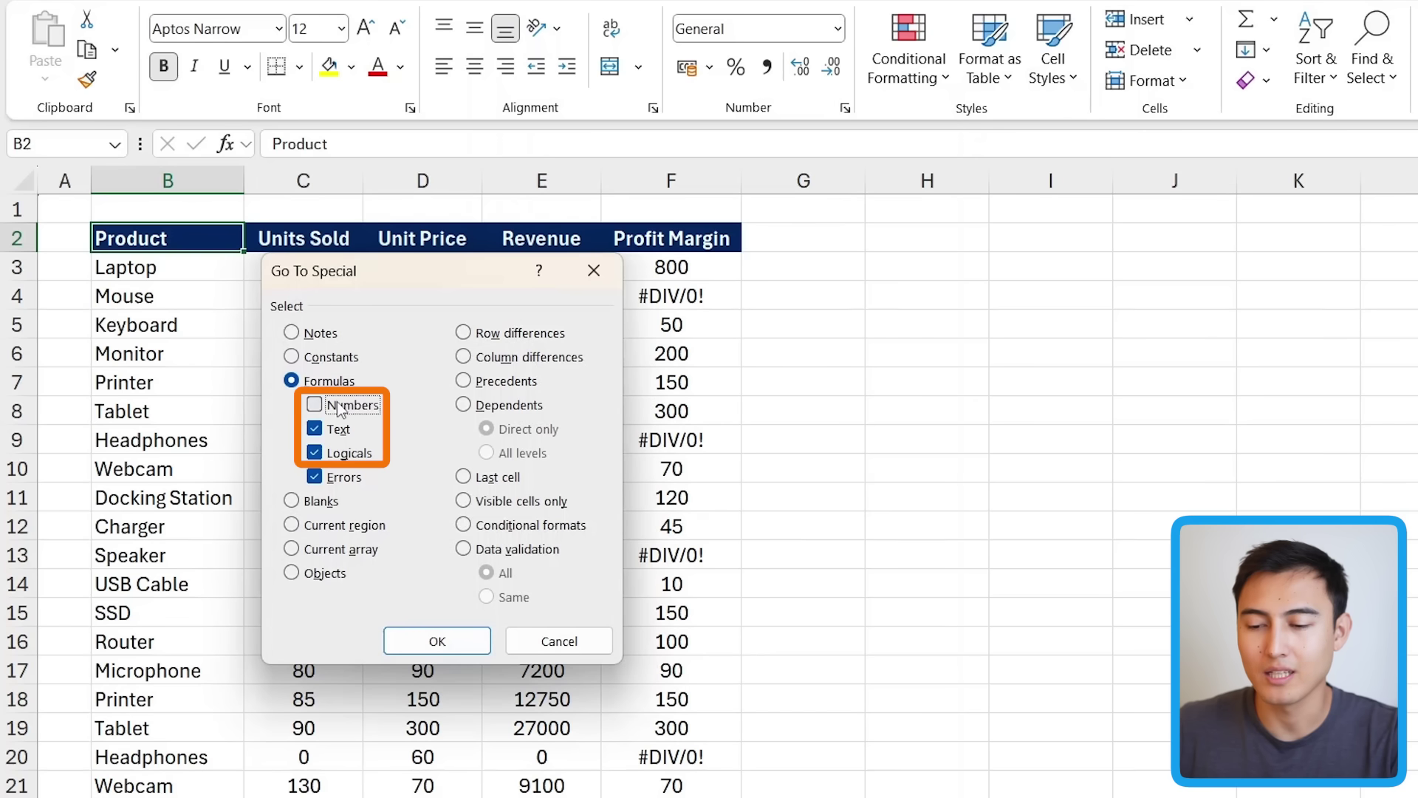
left_click(339, 430)
left_click(341, 454)
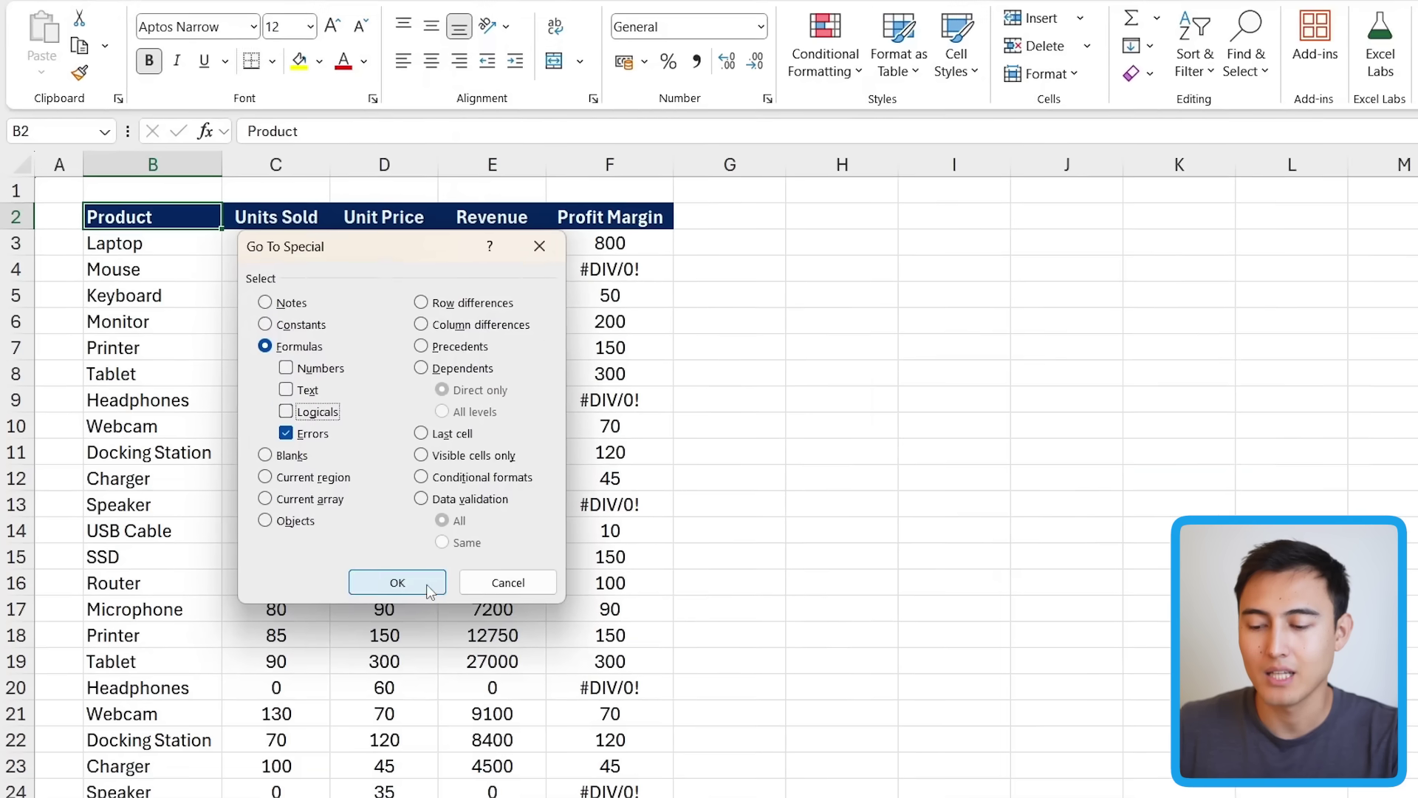
left_click(398, 583)
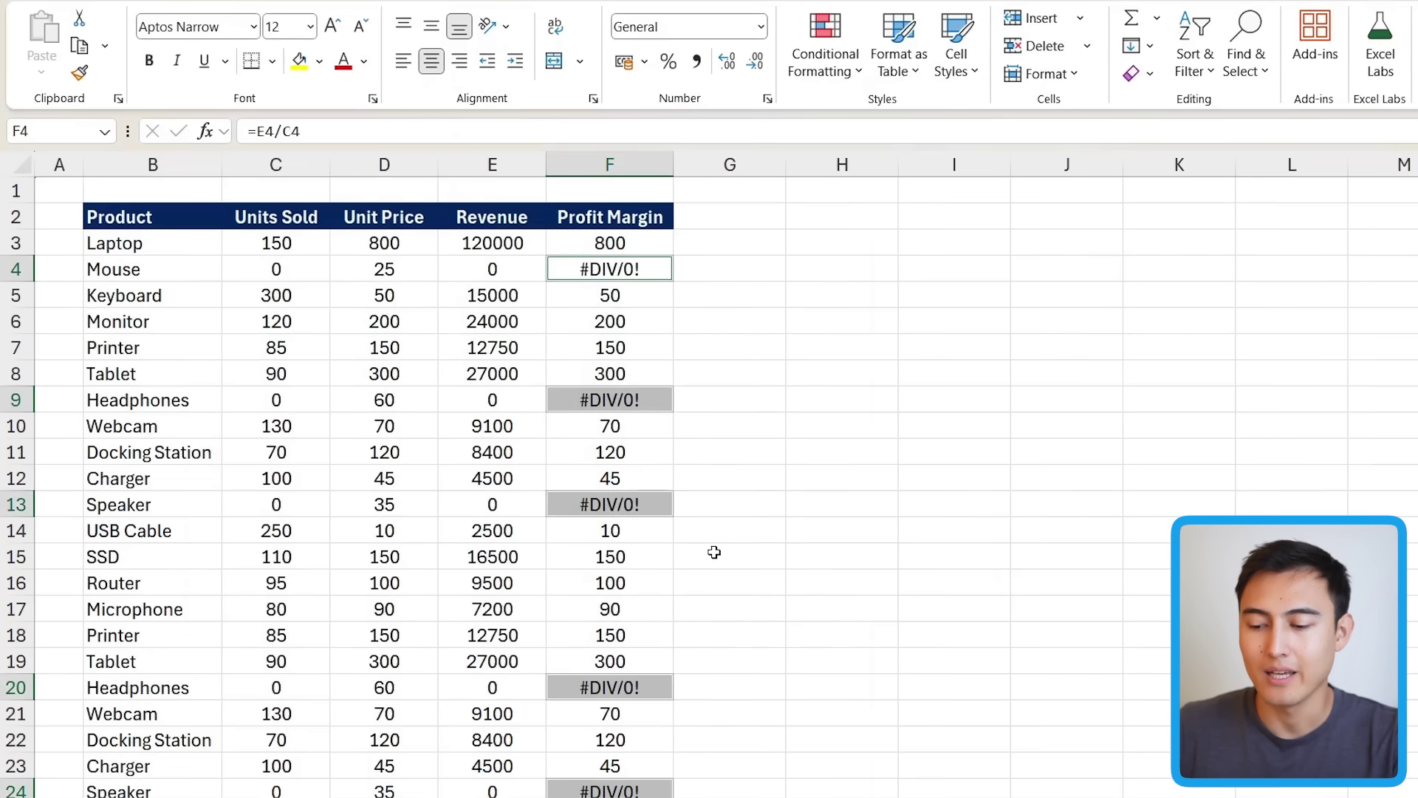
scroll(714, 552, "down", 2)
Fill the selected error cells yellow and replace them all with NA
scroll(714, 552, "up", 3)
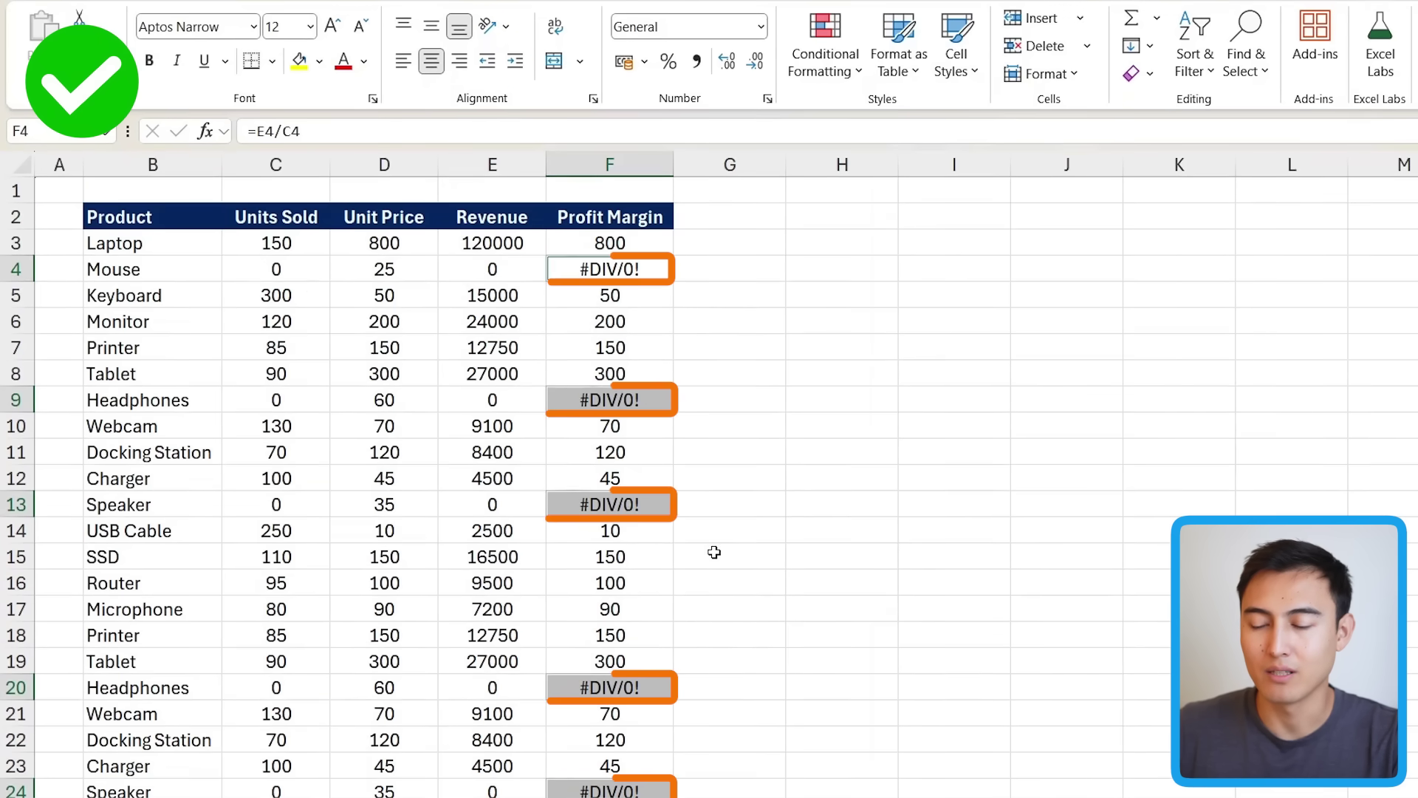
left_click(303, 67)
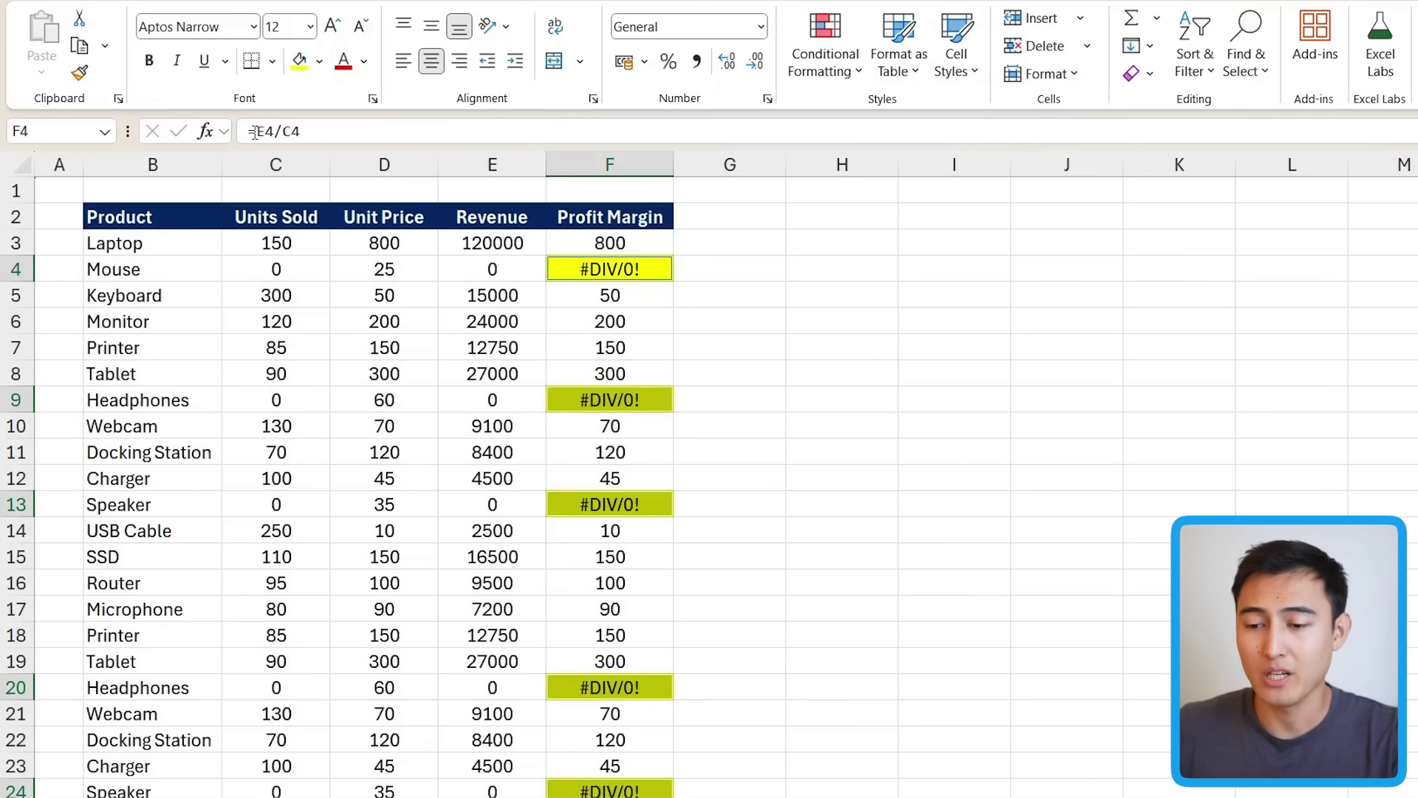
left_click_drag(253, 132, 349, 135)
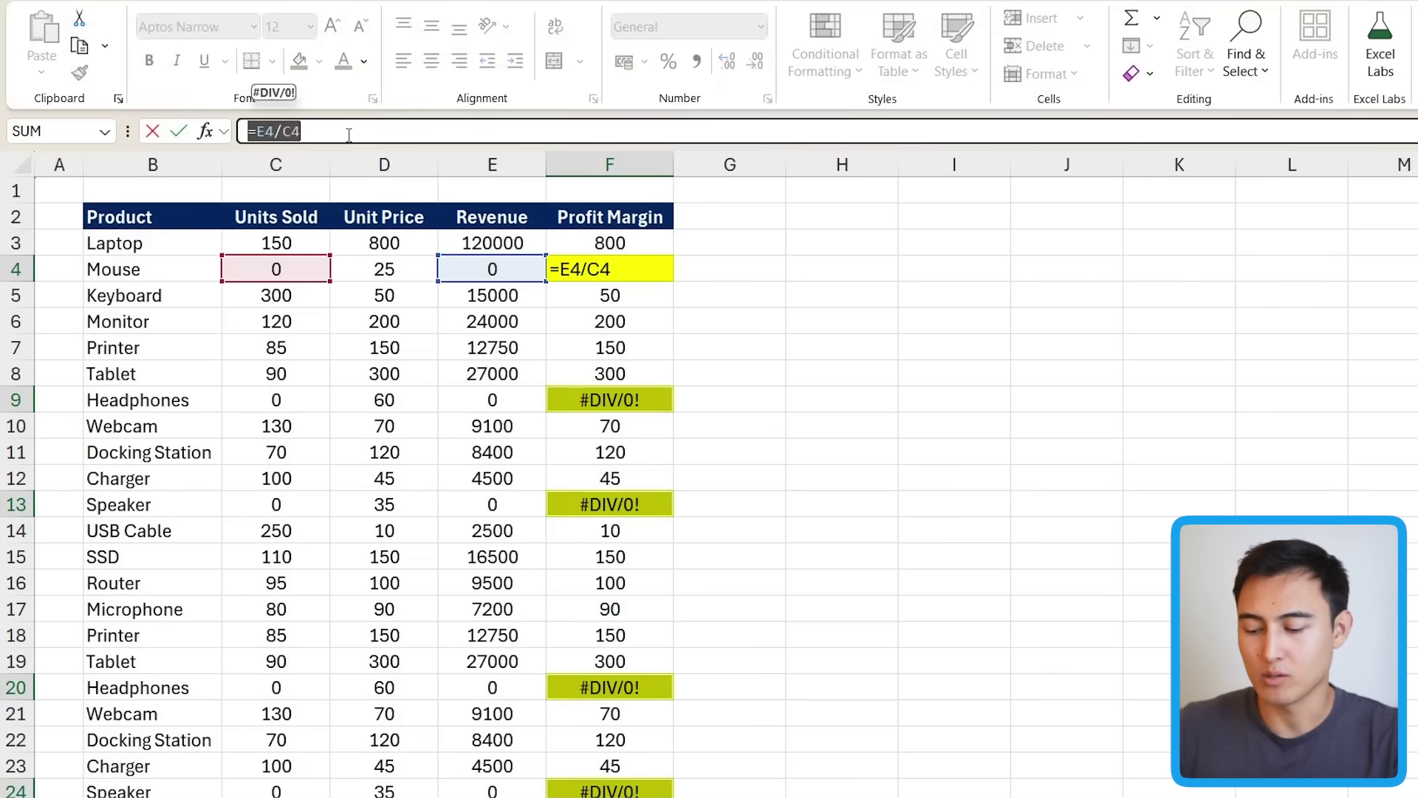
type("NA")
key("ctrl+Return")
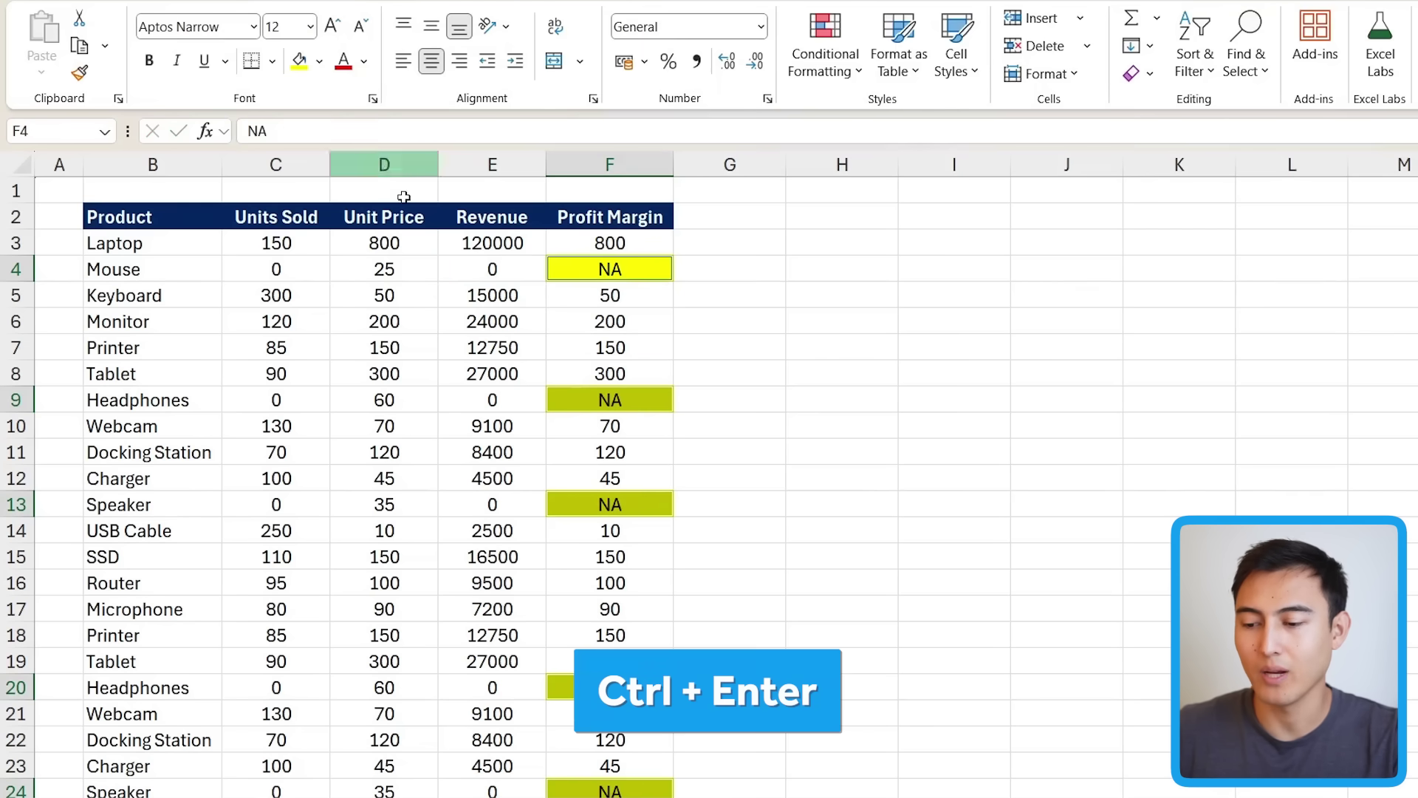
On the forecast sheet, select the Monitor base sales cell and bring up Go To Special
left_click(613, 467)
scroll(611, 468, "down", 2)
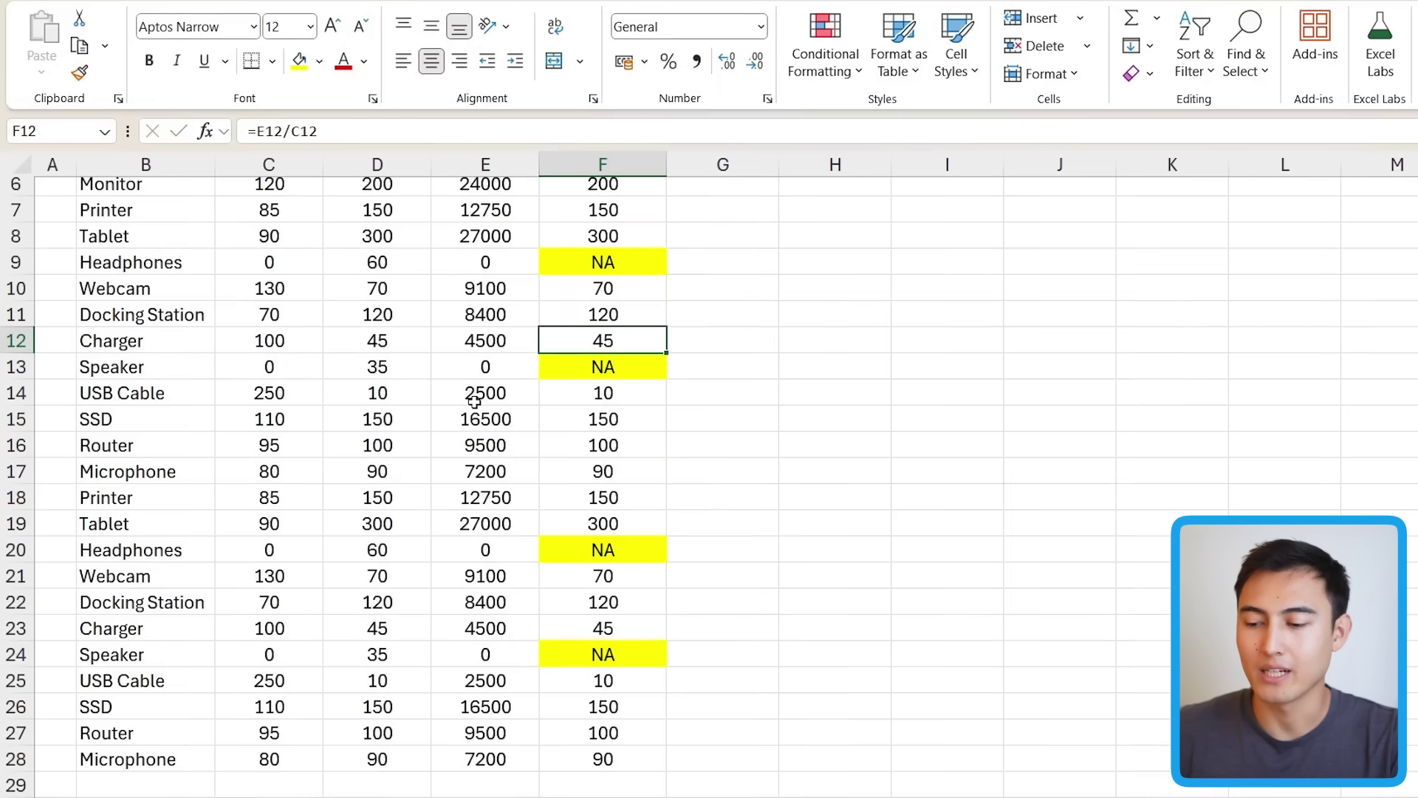
scroll(475, 398, "up", 2)
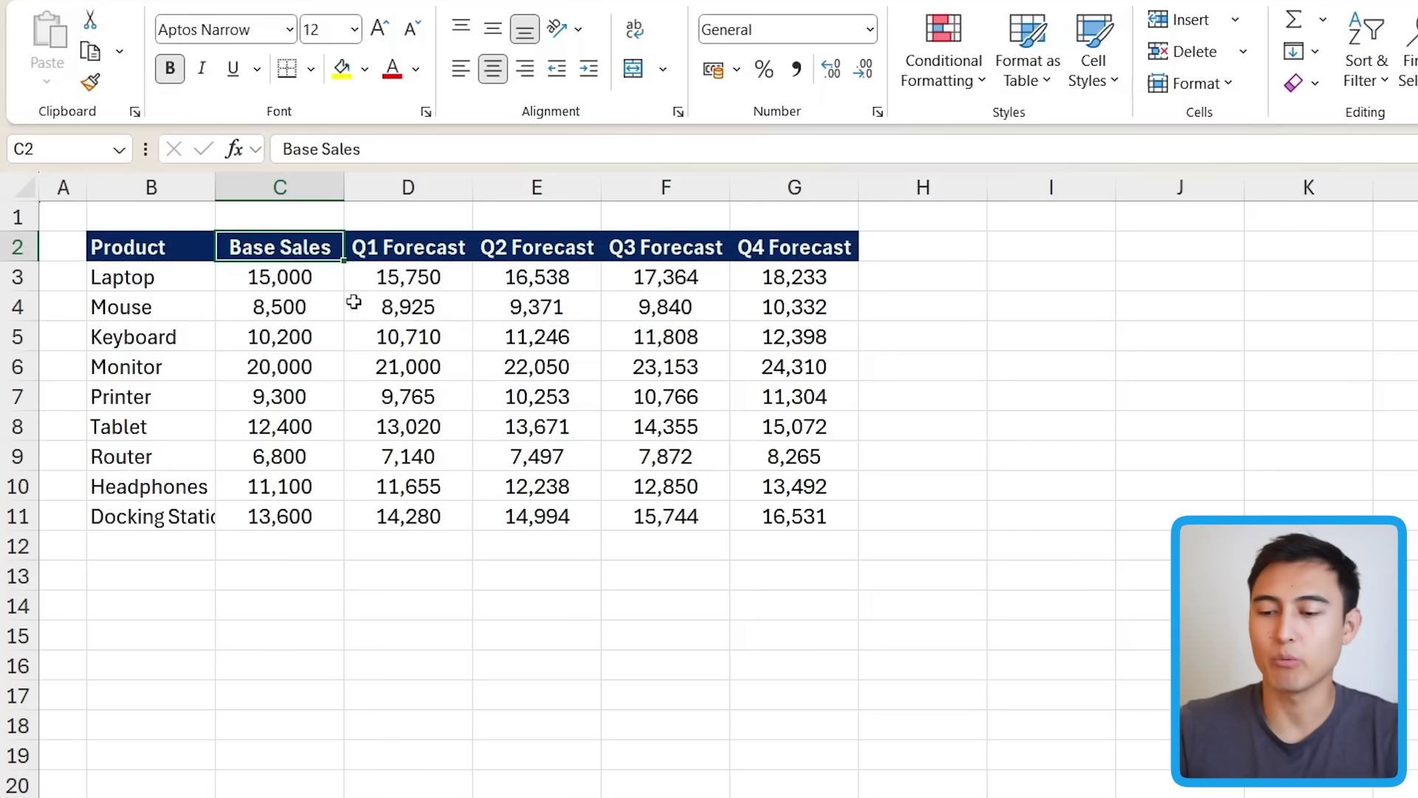
left_click(299, 366)
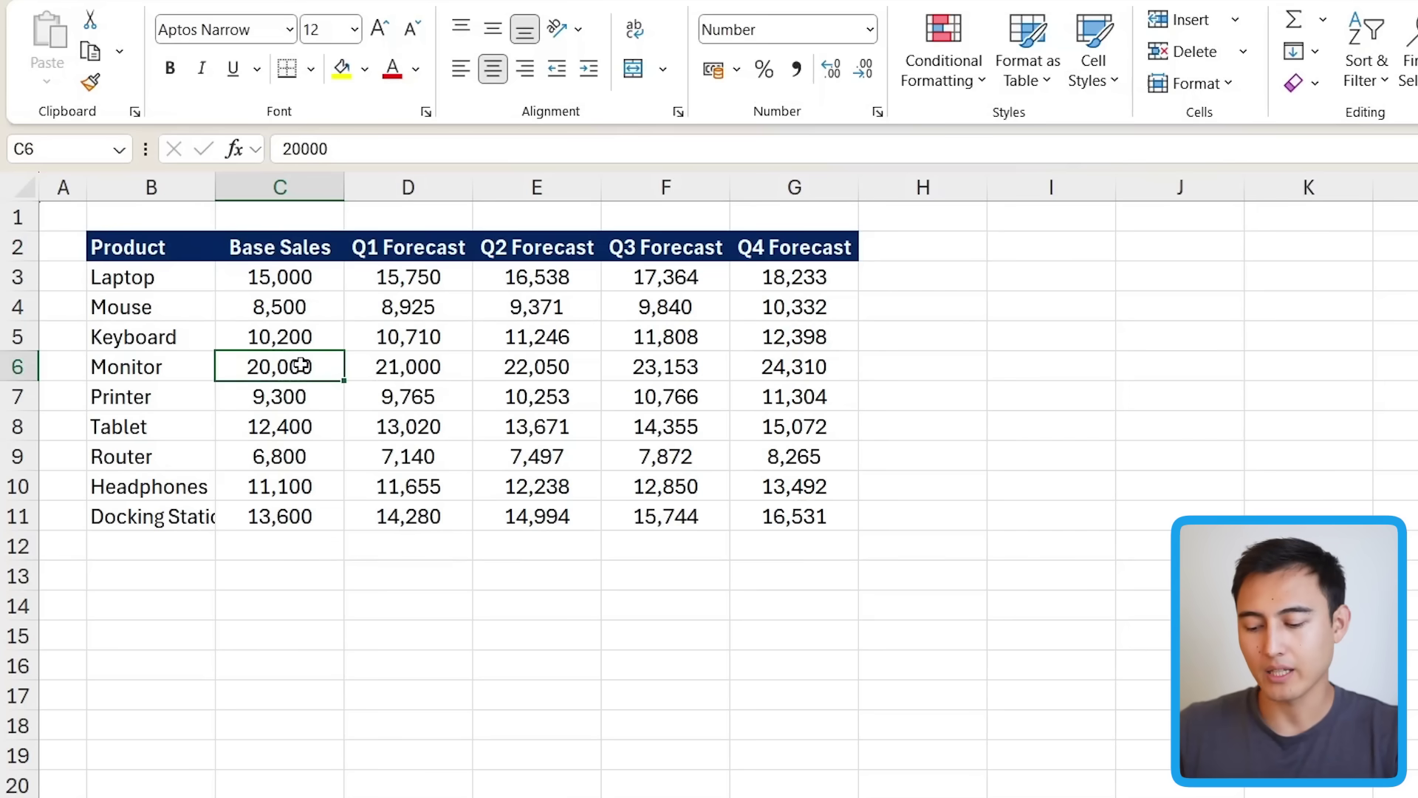
key("ctrl+g")
key("alt+s")
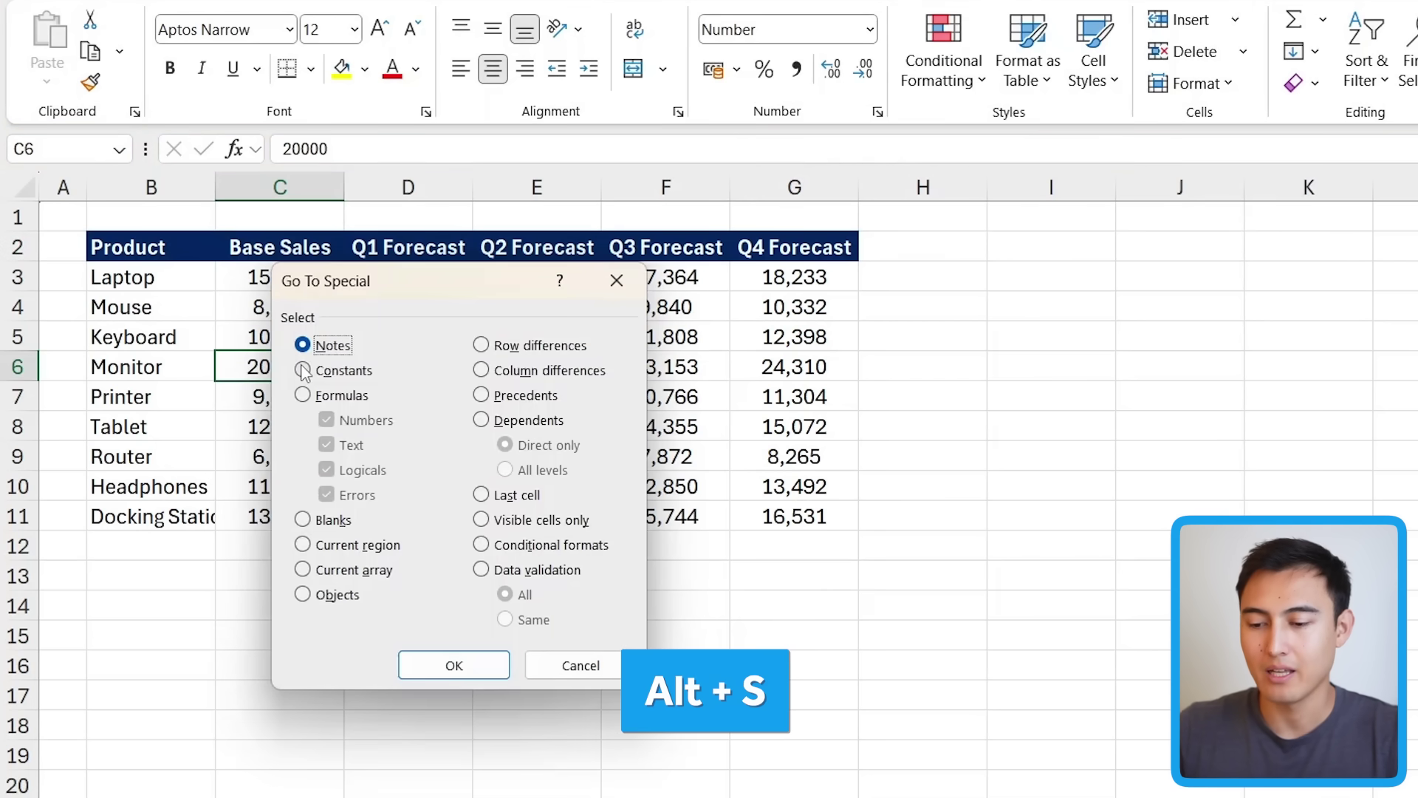
Select the forecast formula cells D3:G11 with Go To Special > Formulas, starting at D4
left_click(340, 395)
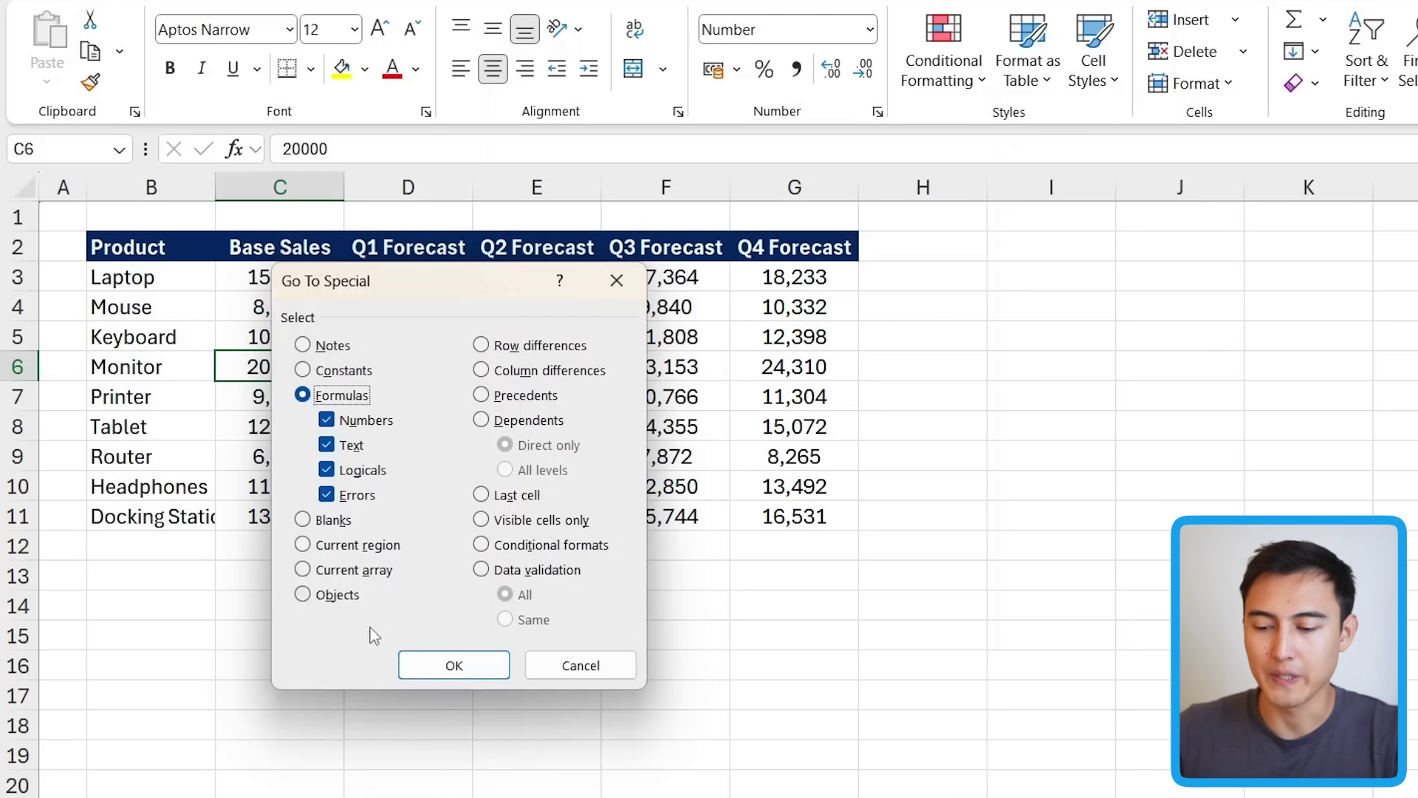
left_click(452, 665)
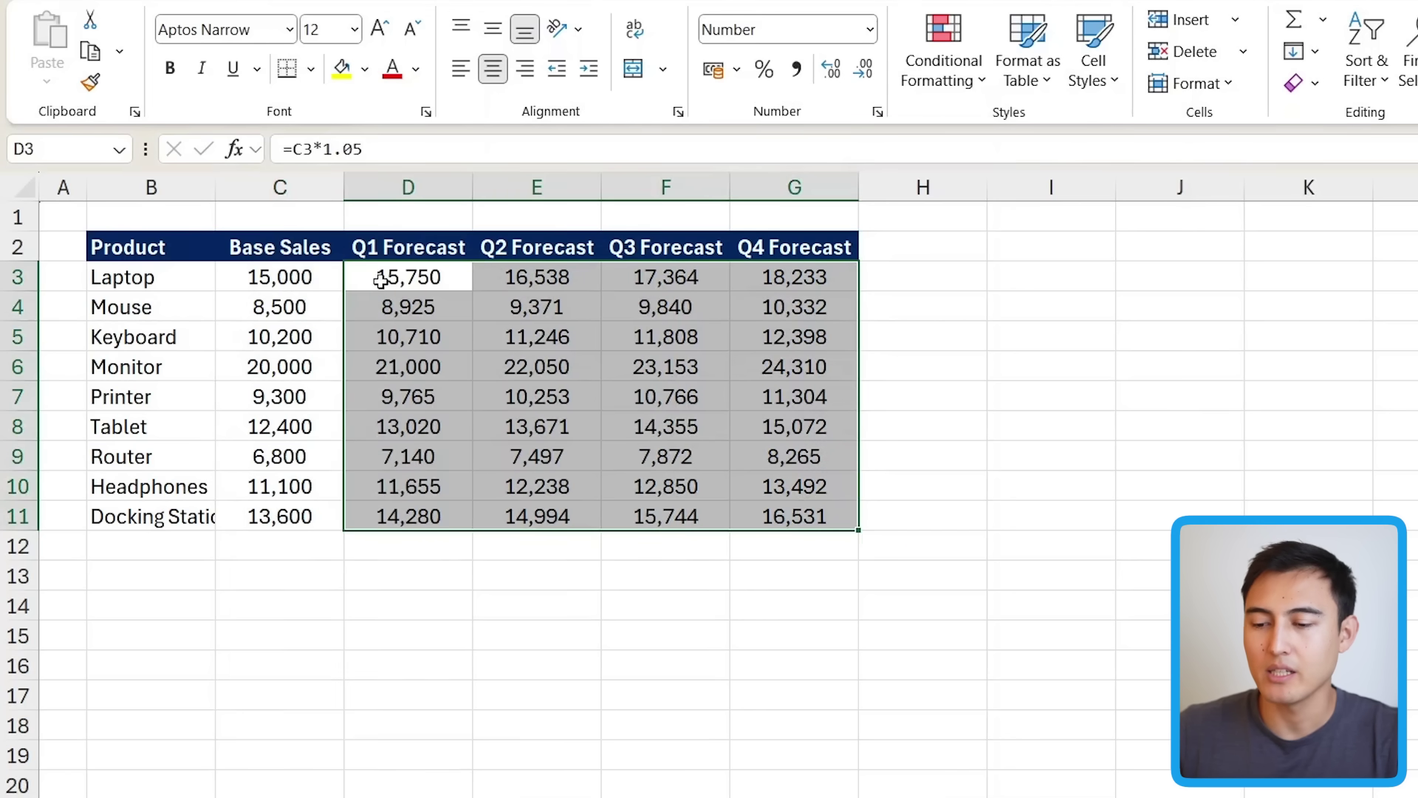
left_click(446, 297)
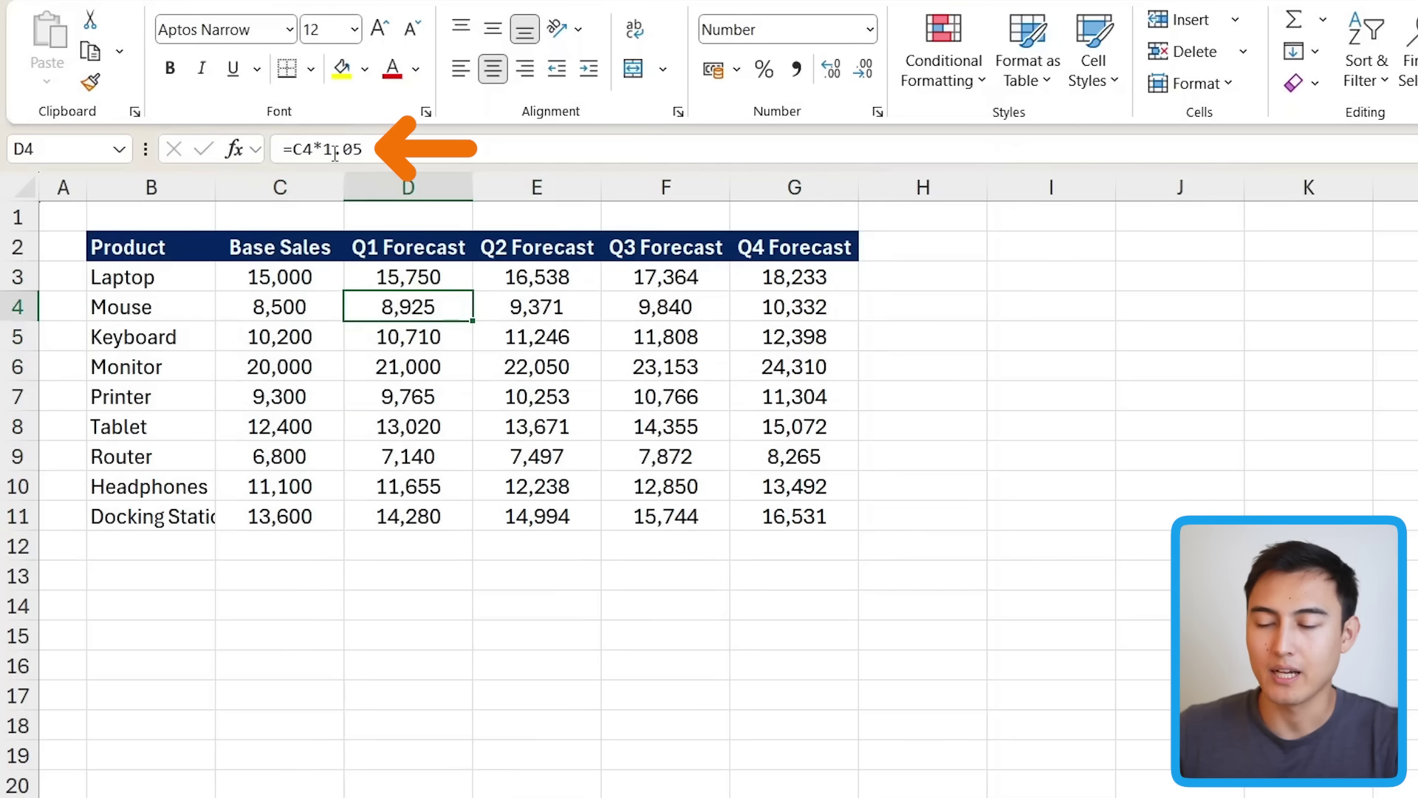
Check that each quarterly forecast formula multiplies the previous quarter by 1.05
key("Right")
key("Right")
key("Right")
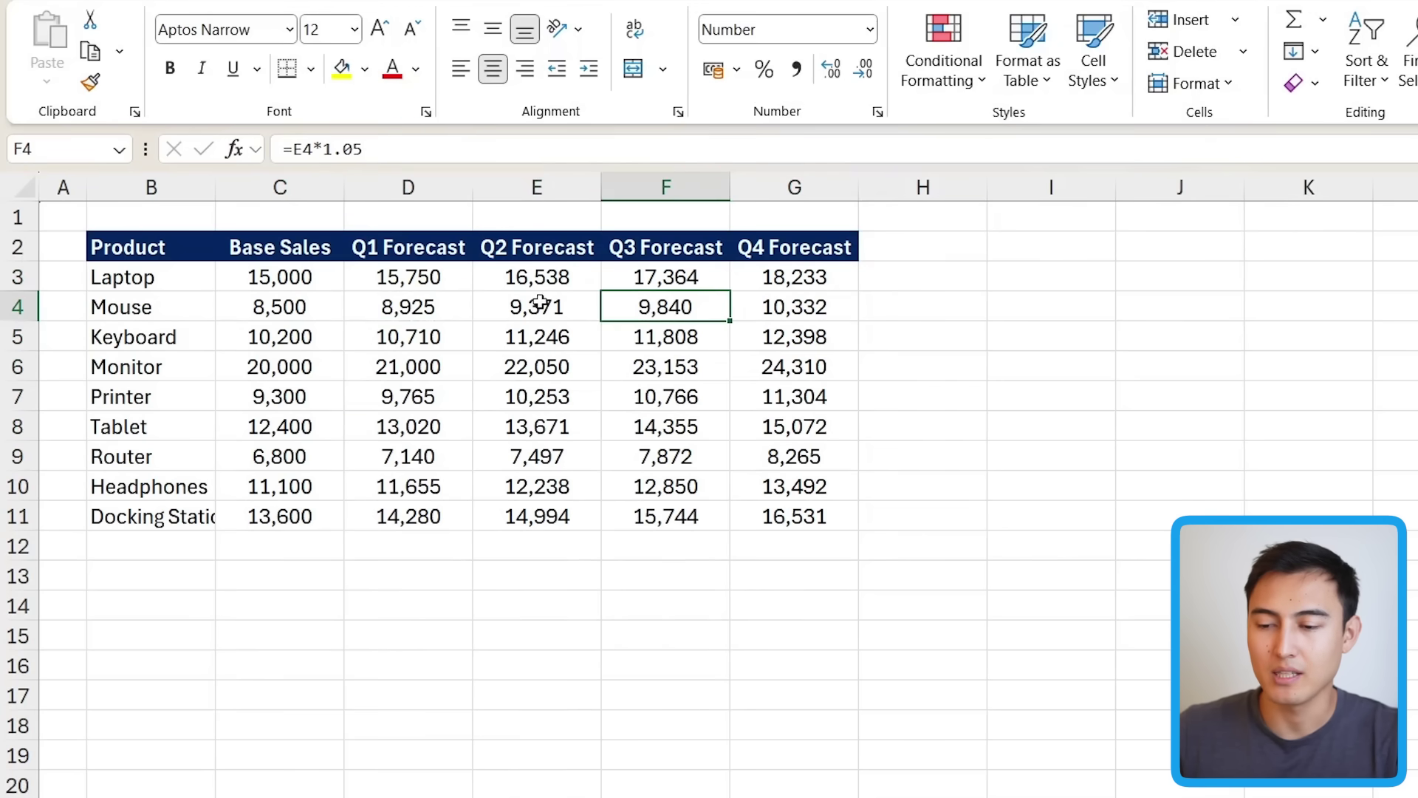
key("Left")
key("Left")
key("Left")
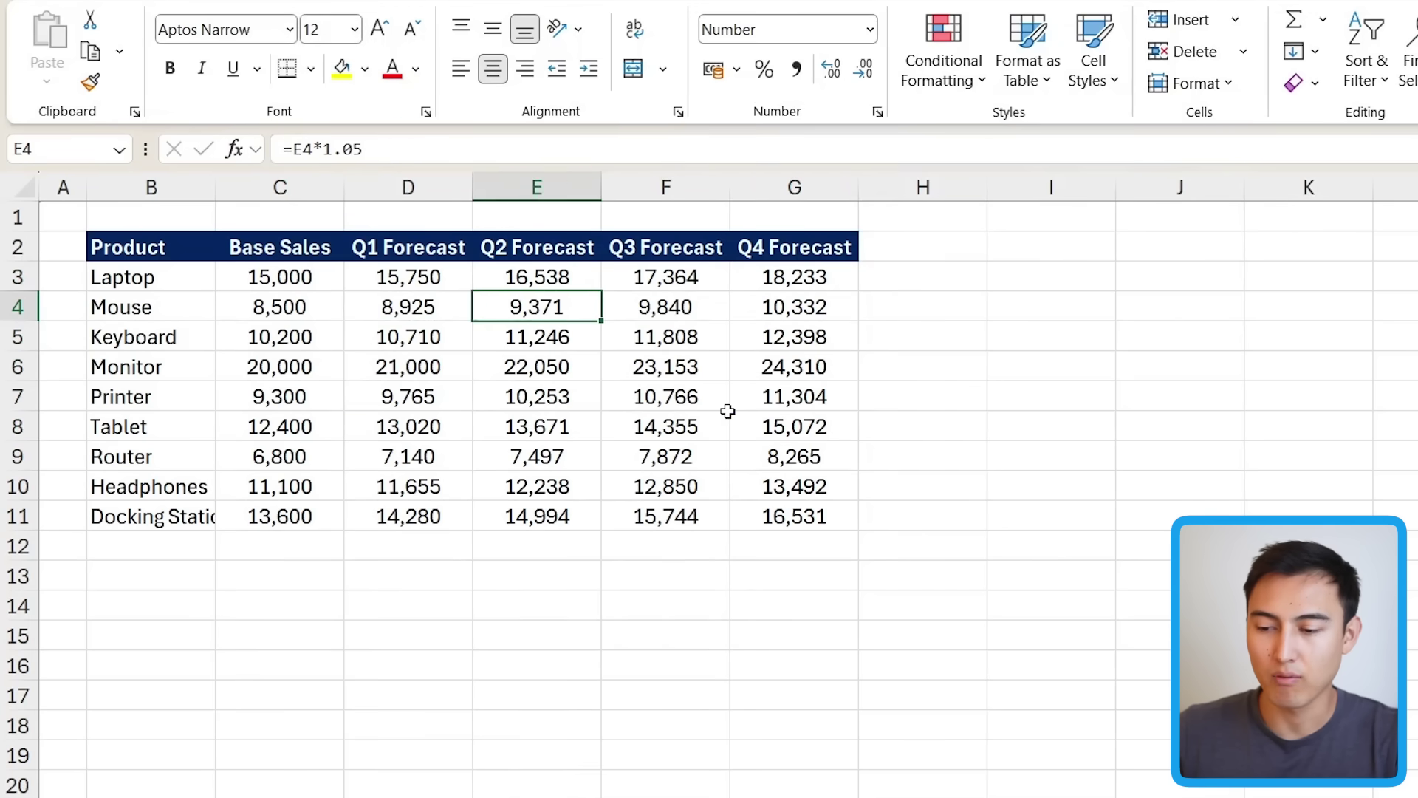
key("Up")
key("ctrl+shift+End")
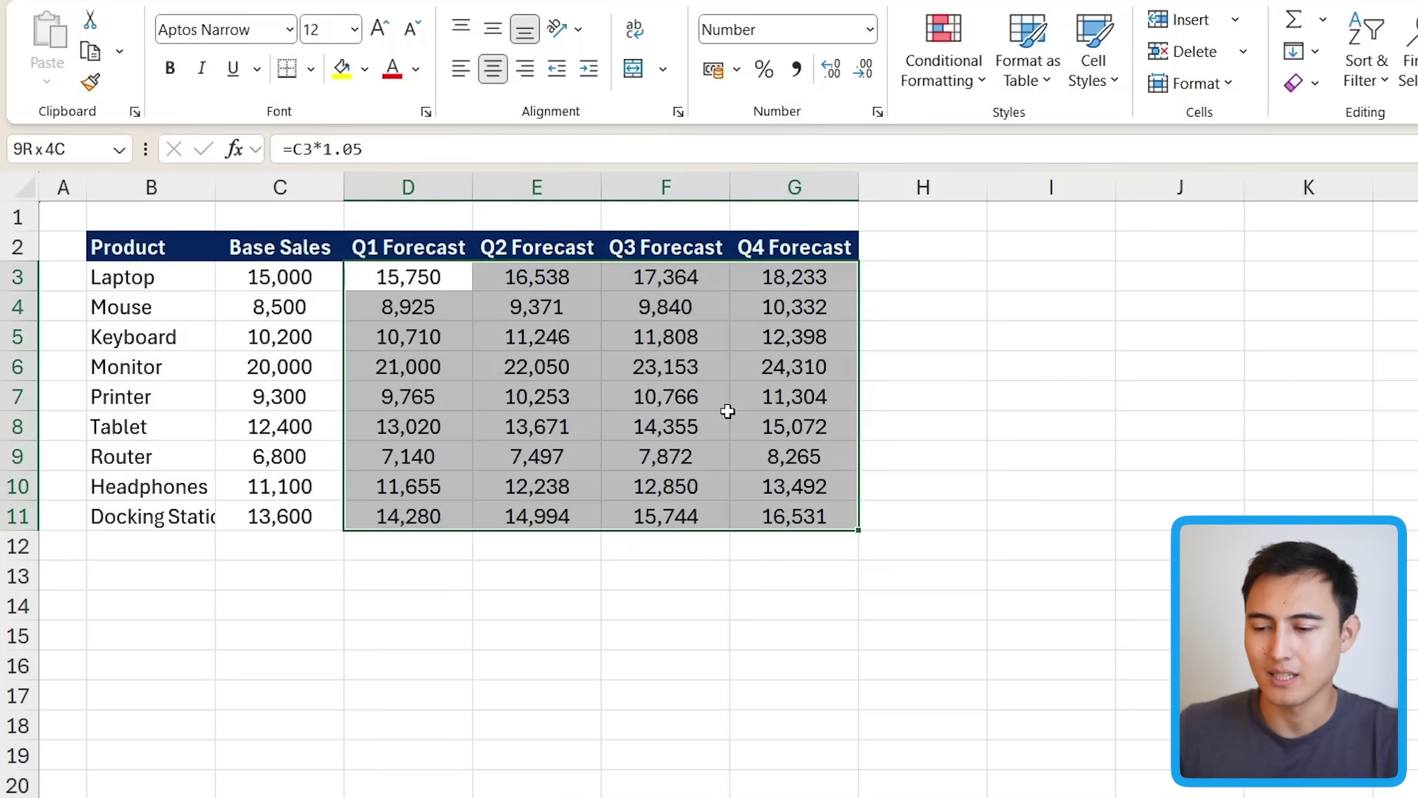
key("Left")
key("Right")
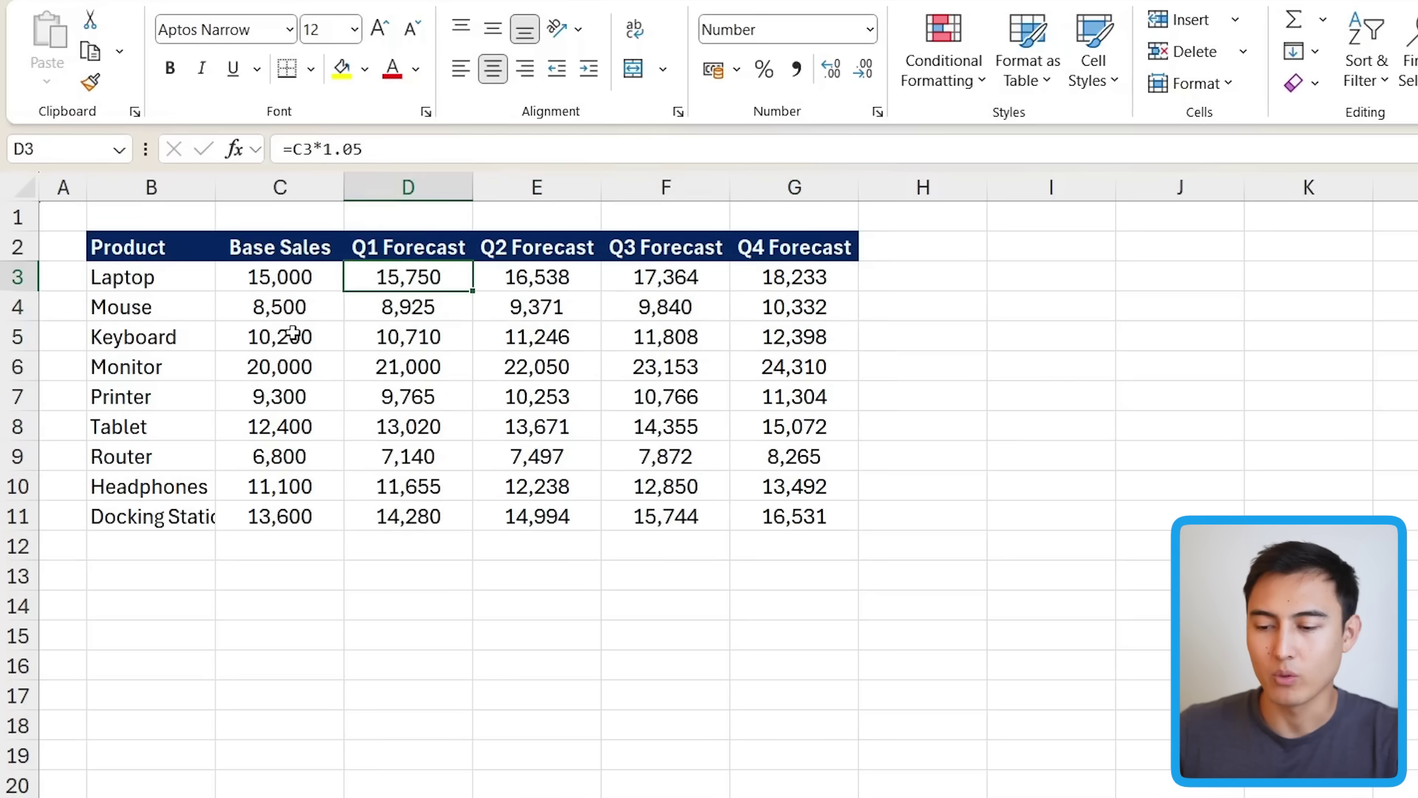
key("ctrl+shift+End")
key("ctrl+h")
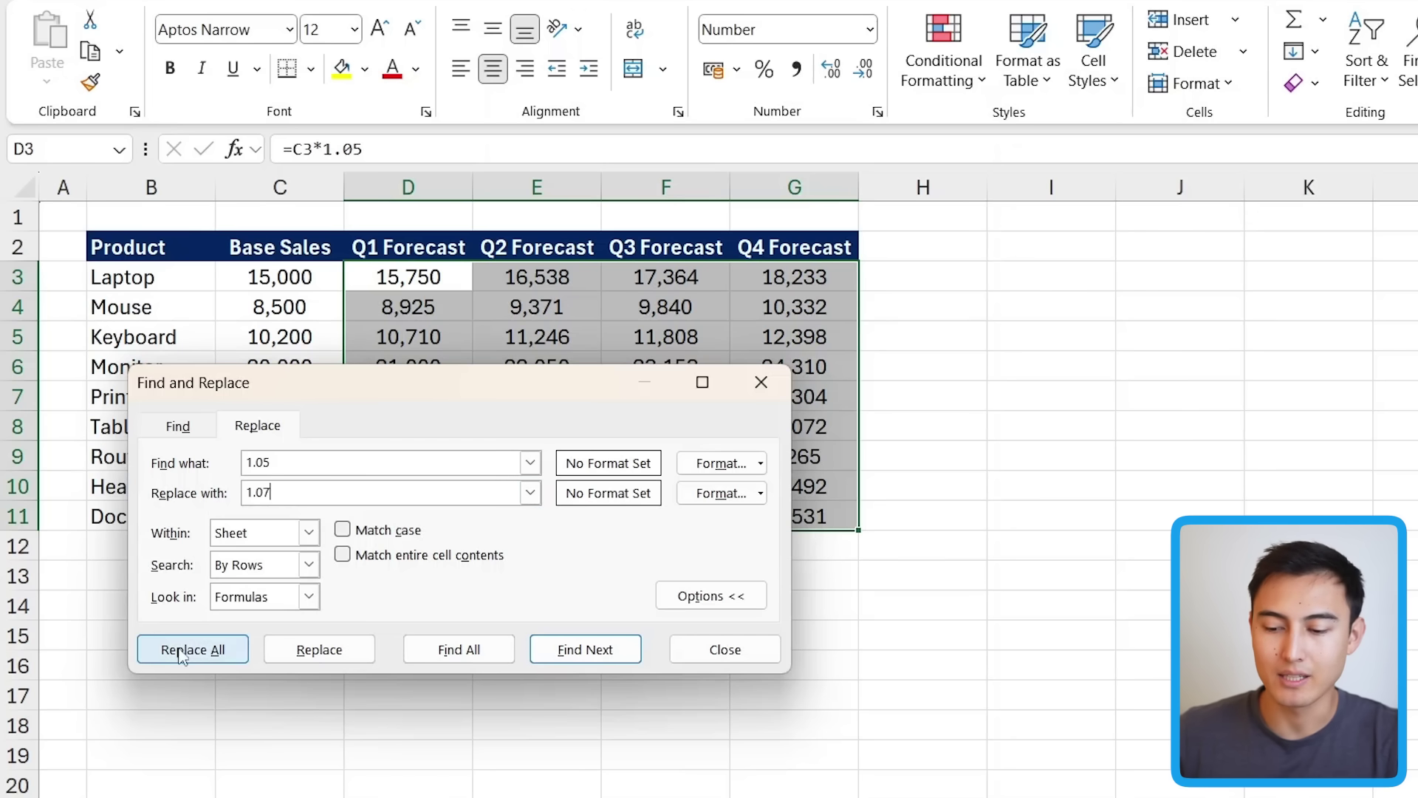
Replace 1.05 with 1.07 in all forecast formulas, confirming the 36 replacements
left_click(145, 653)
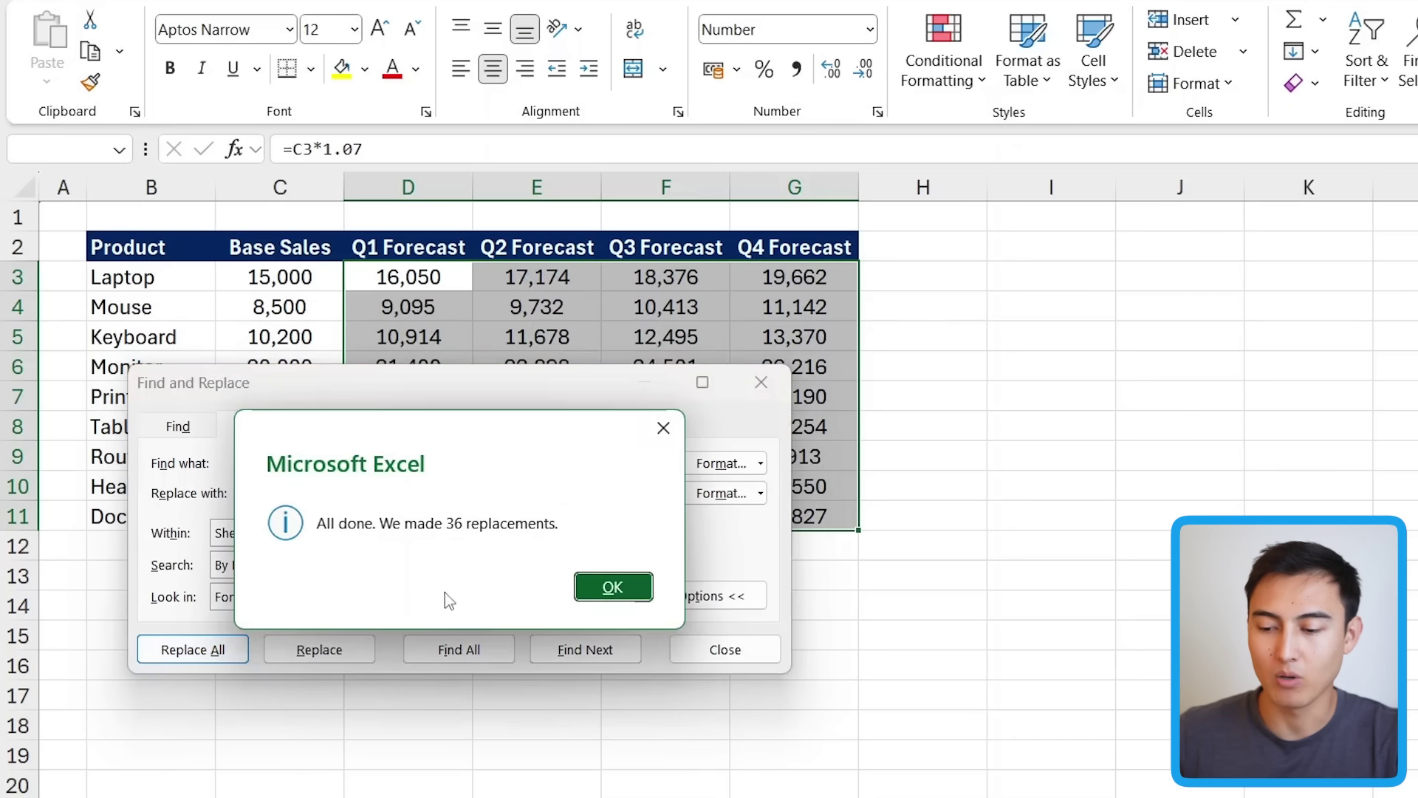
left_click(610, 591)
left_click(724, 650)
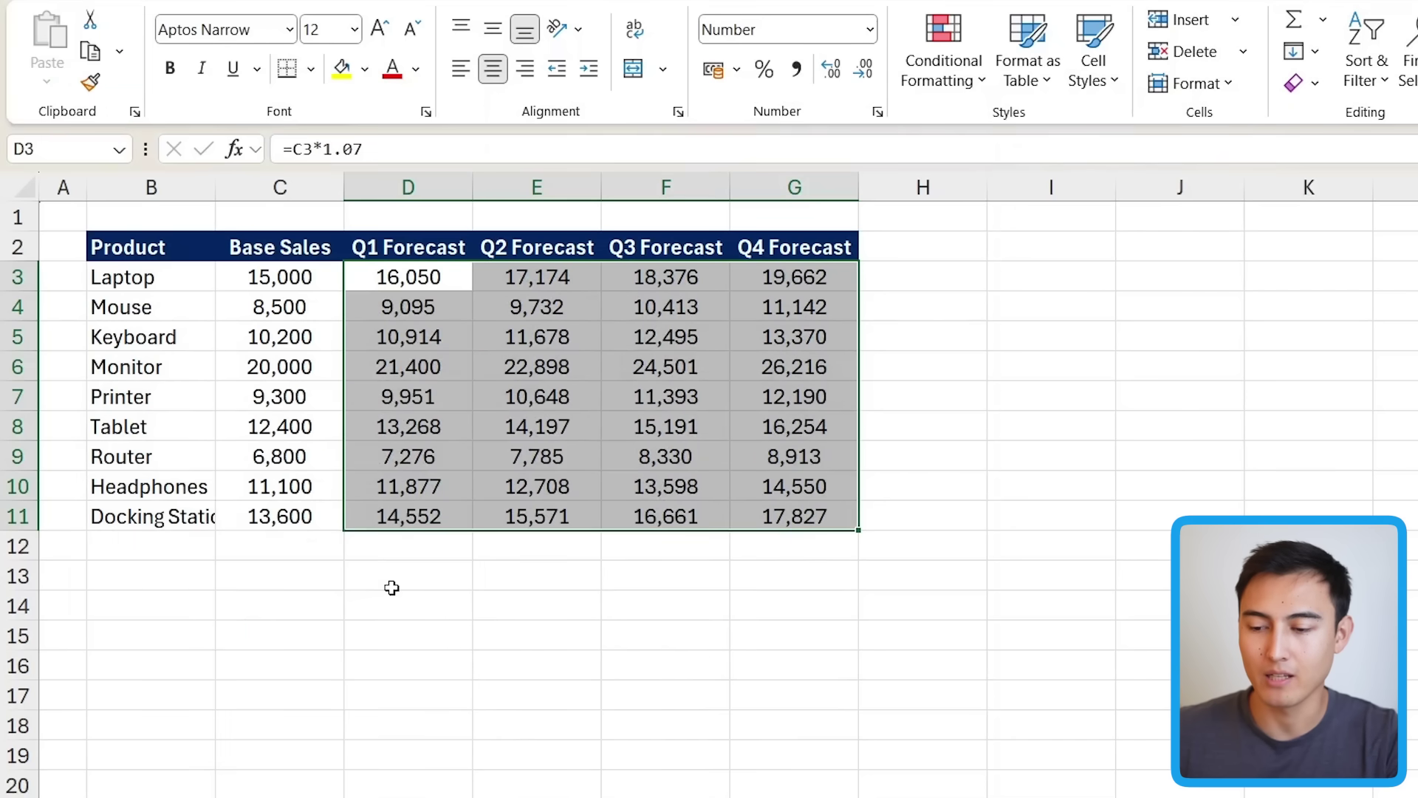
Enter the 1.07 growth factor in D13, then select D3:G10 and pick D4
left_click(391, 587)
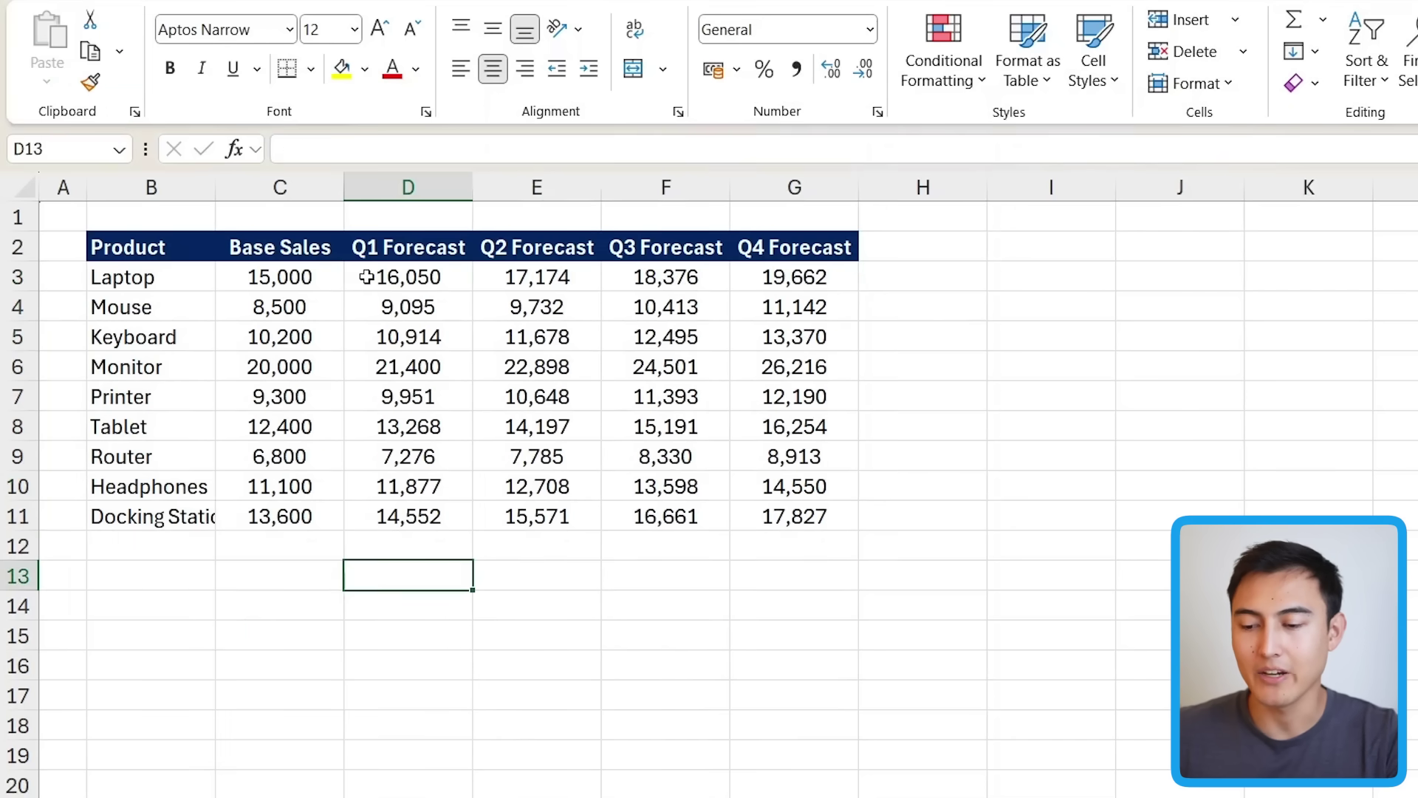
type("1.07")
key("Return")
key("Up")
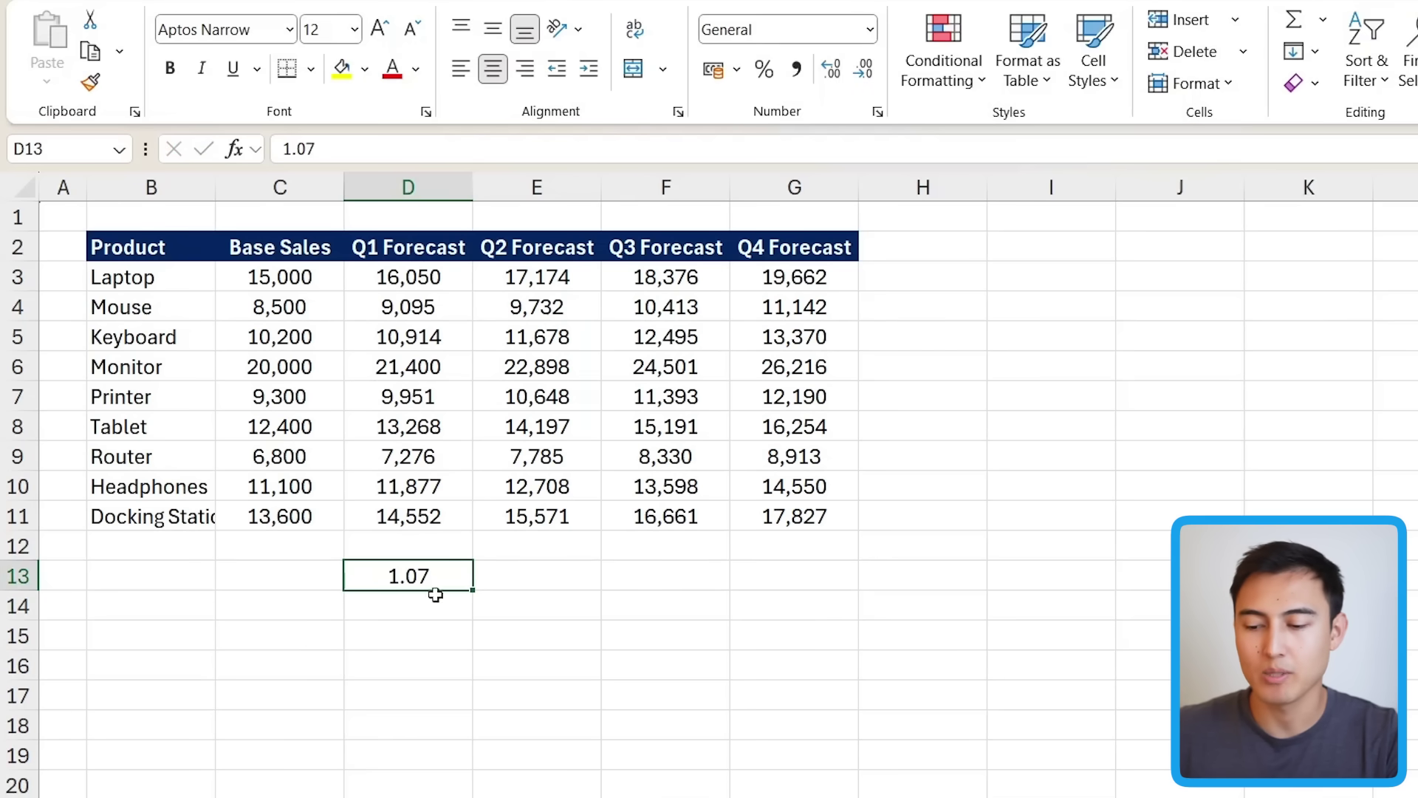
left_click_drag(396, 287, 853, 499)
left_click(428, 318)
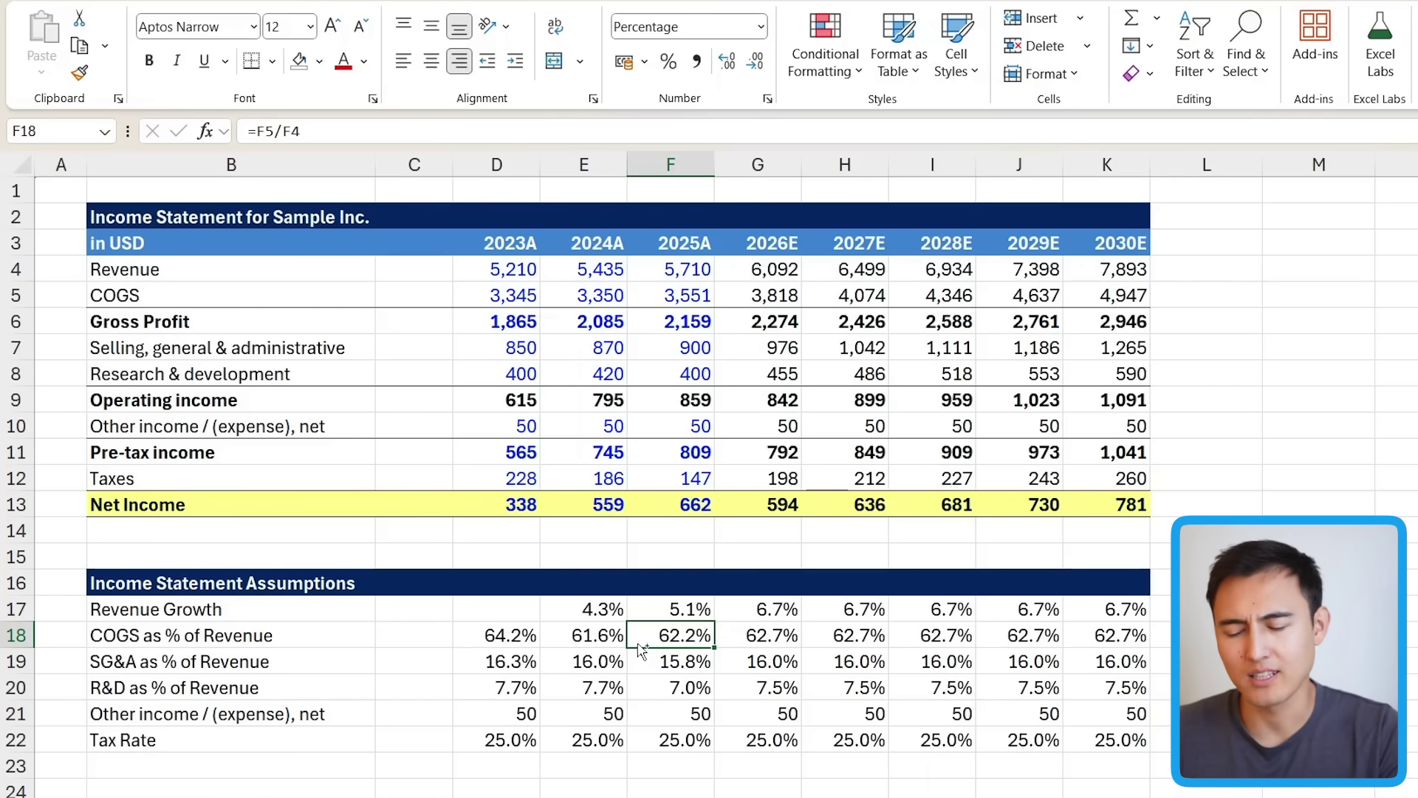
Show the income statement formulas with Ctrl+`, scan across, then return to values
key("ctrl+grave")
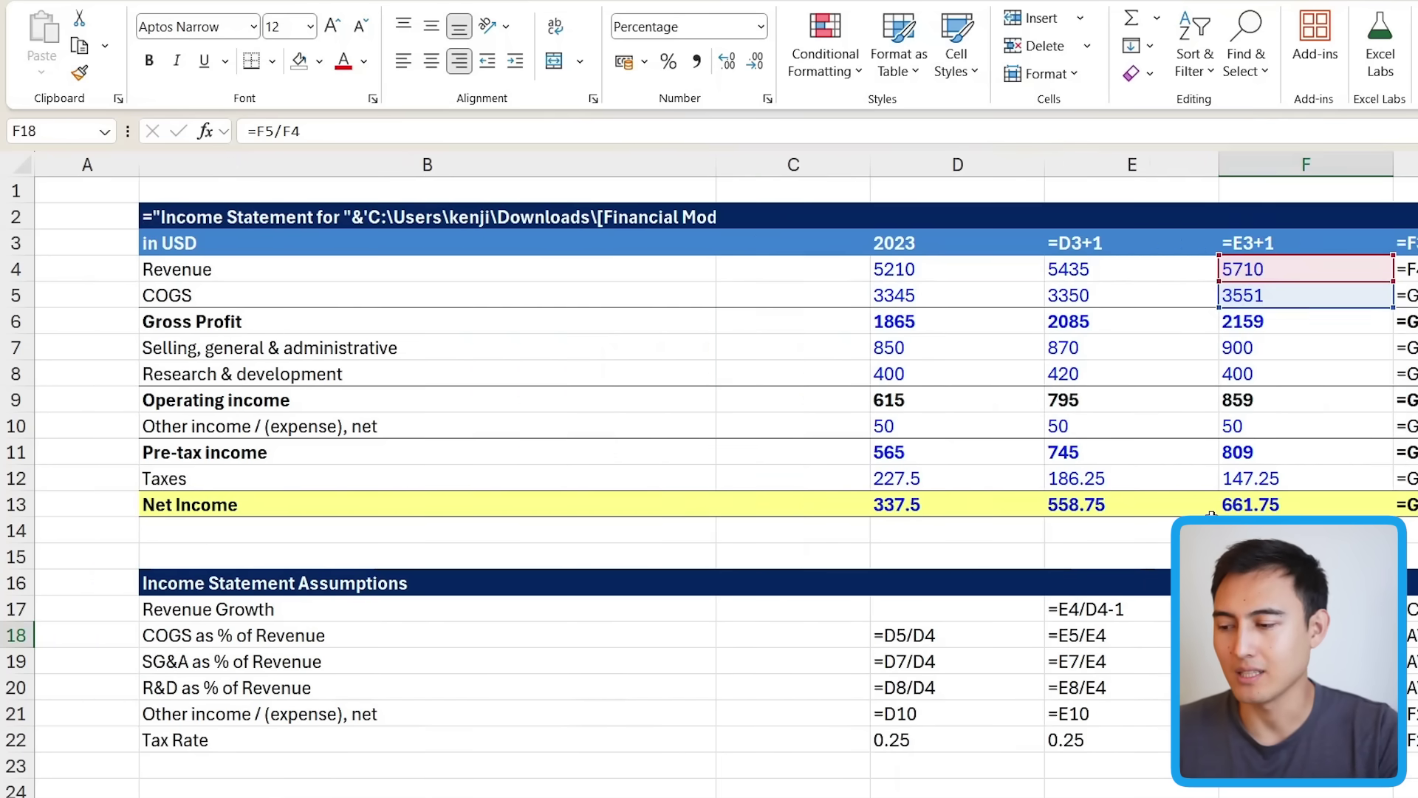
scroll(1211, 514, "right", 5)
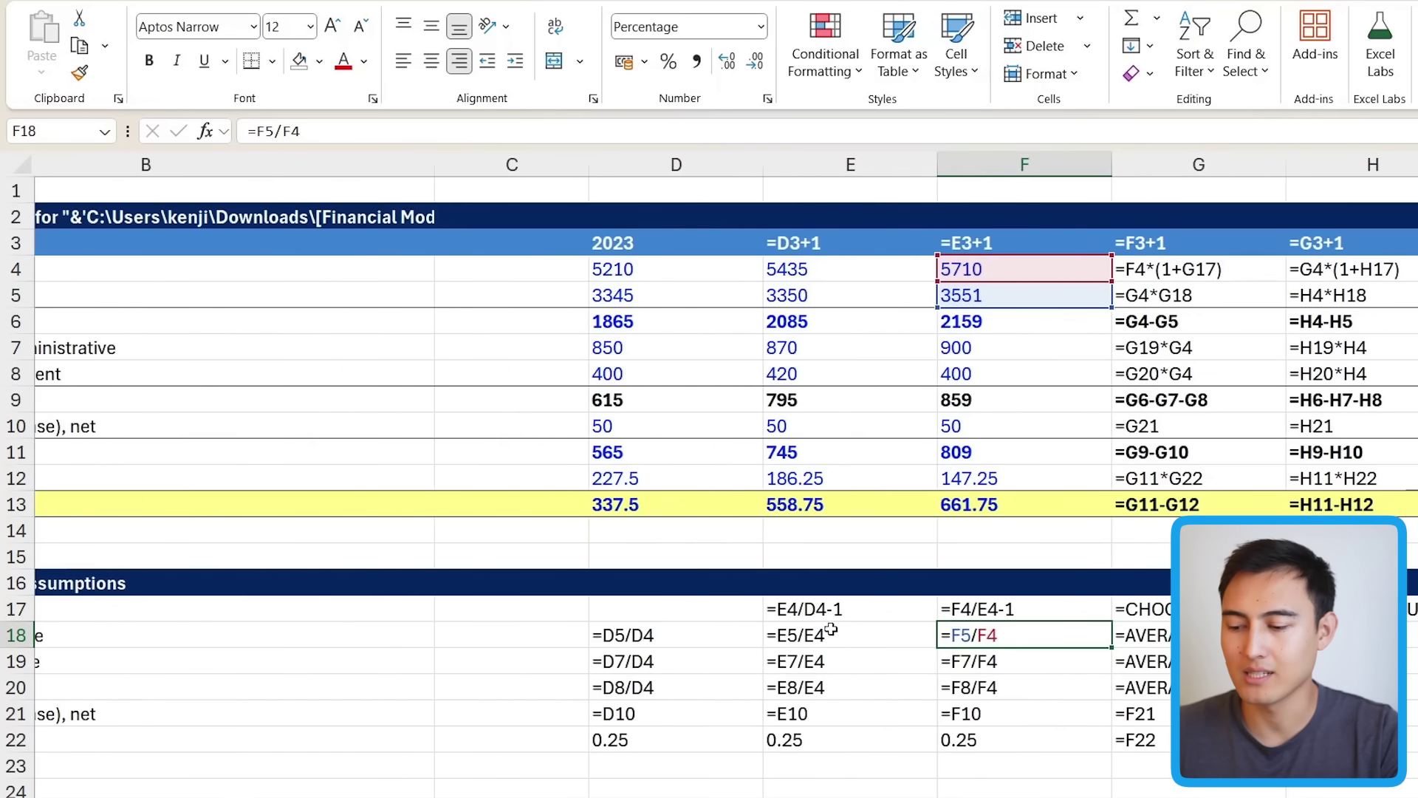
scroll(609, 624, "right", 2)
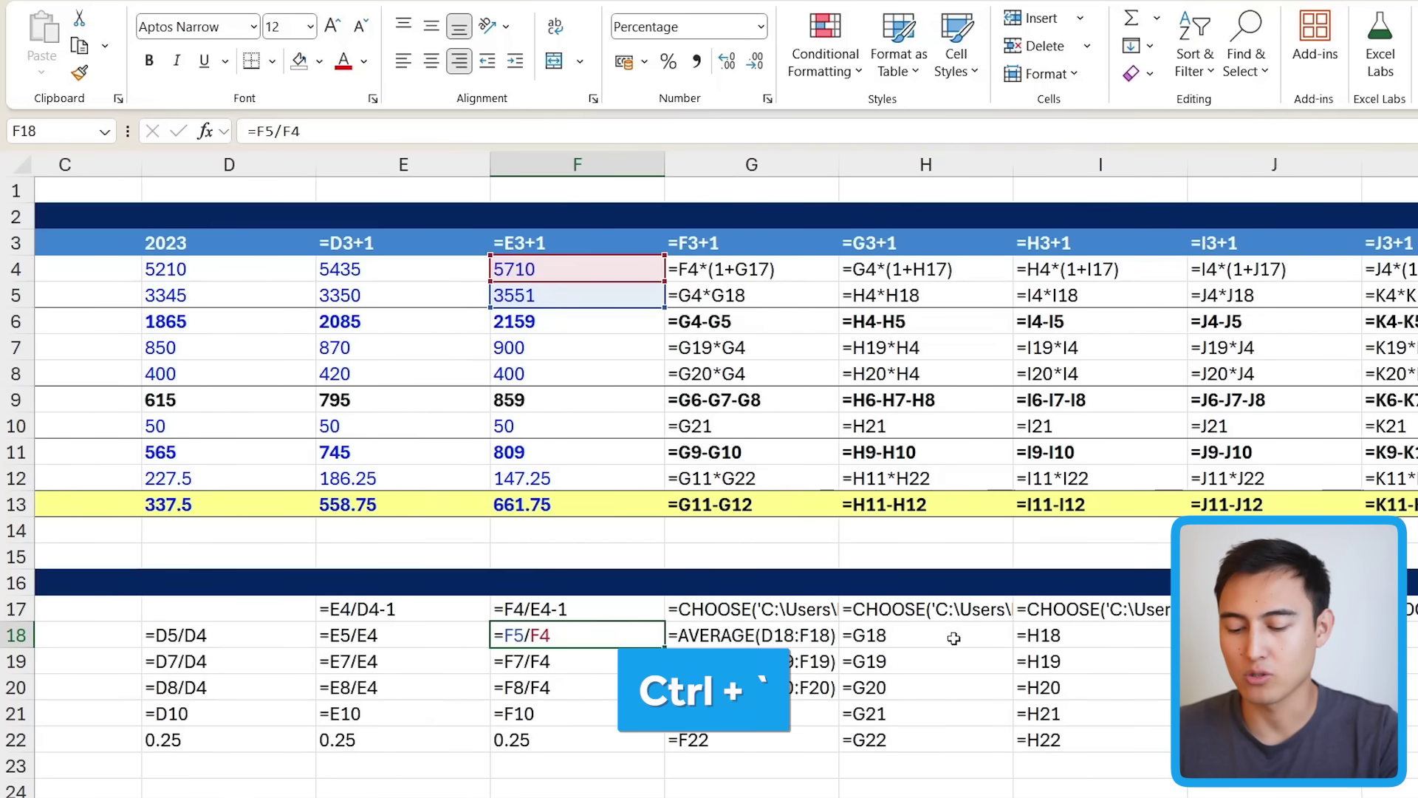
key("ctrl+grave")
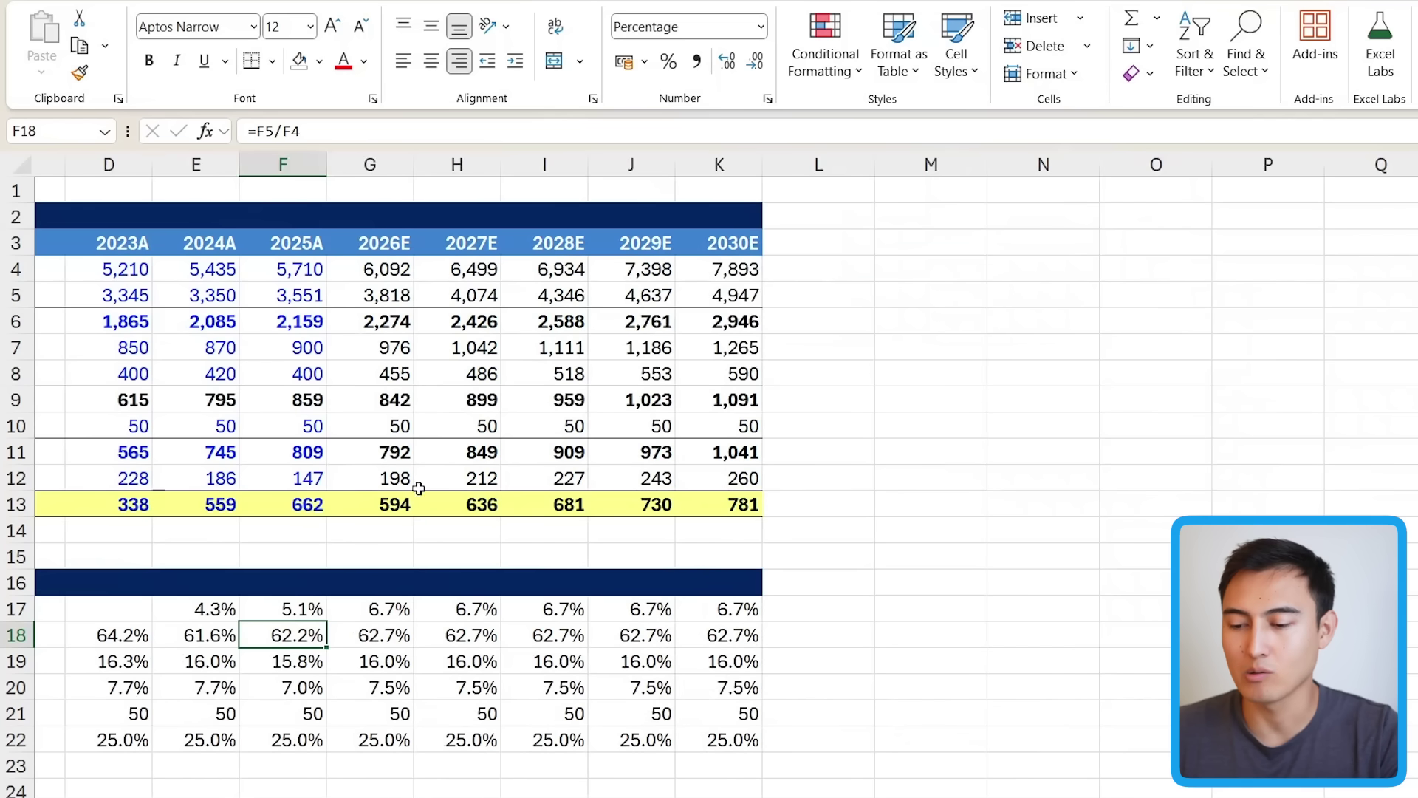
scroll(287, 626, "left", 4)
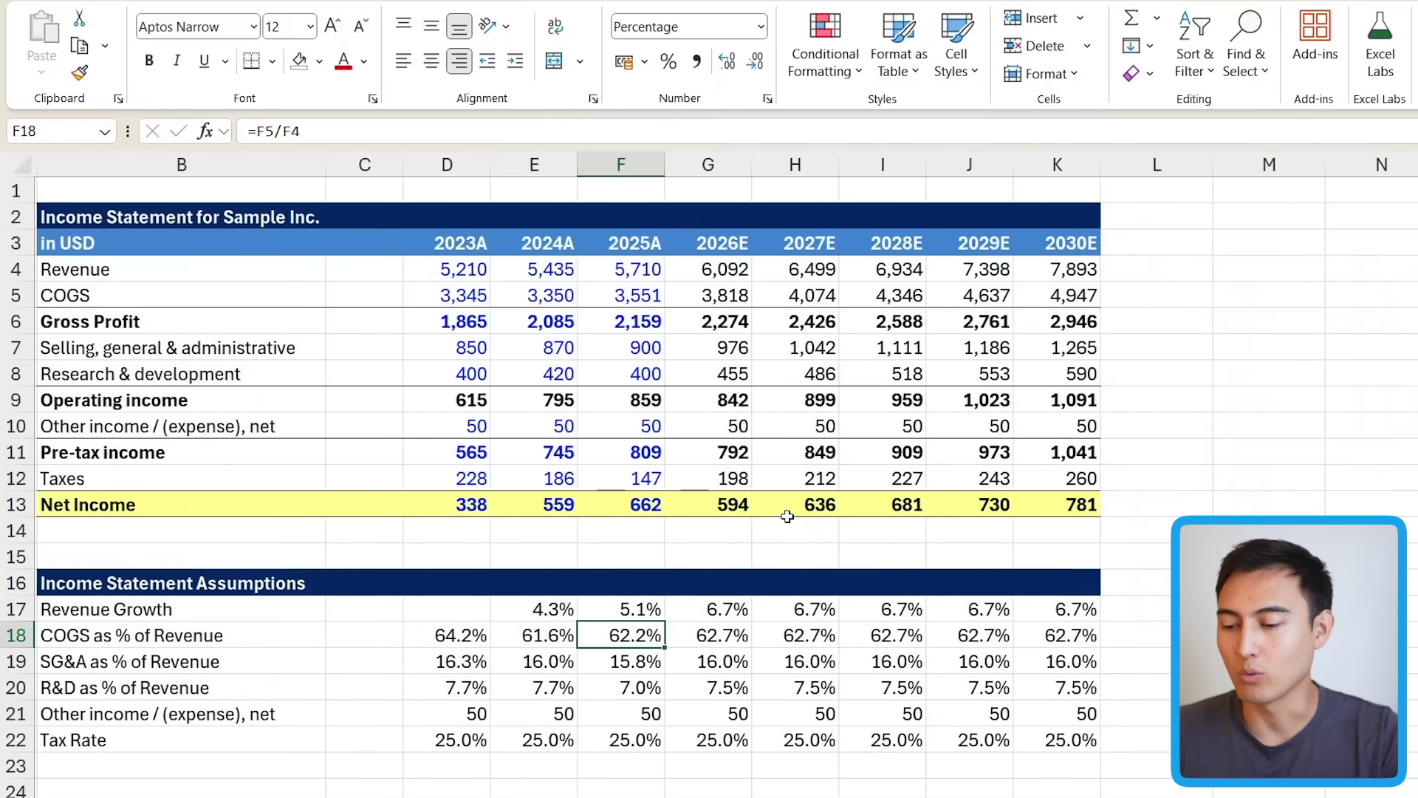
Trace the precedents of the 2027E Revenue formula in H4 and check the H17 growth assumption
left_click(823, 496)
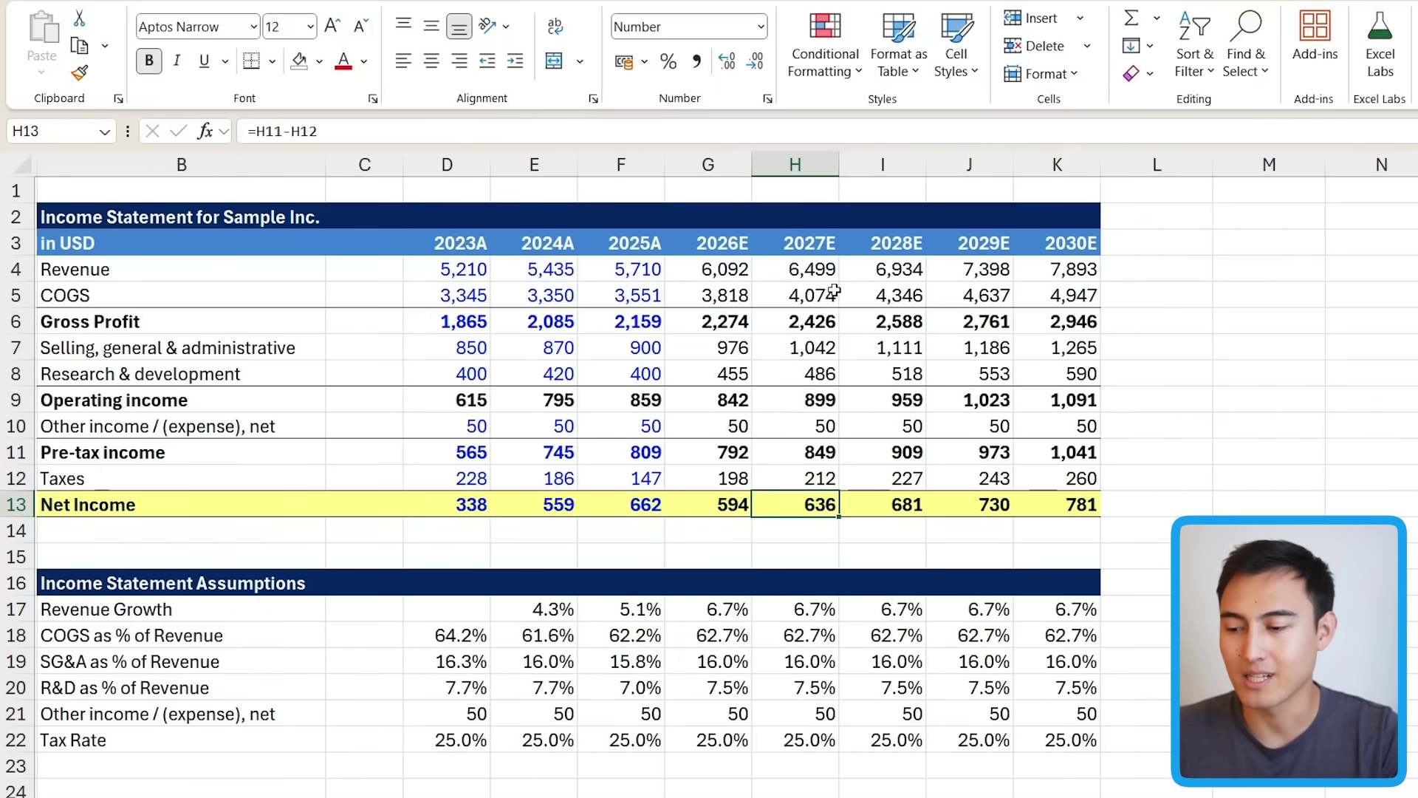
left_click(820, 270)
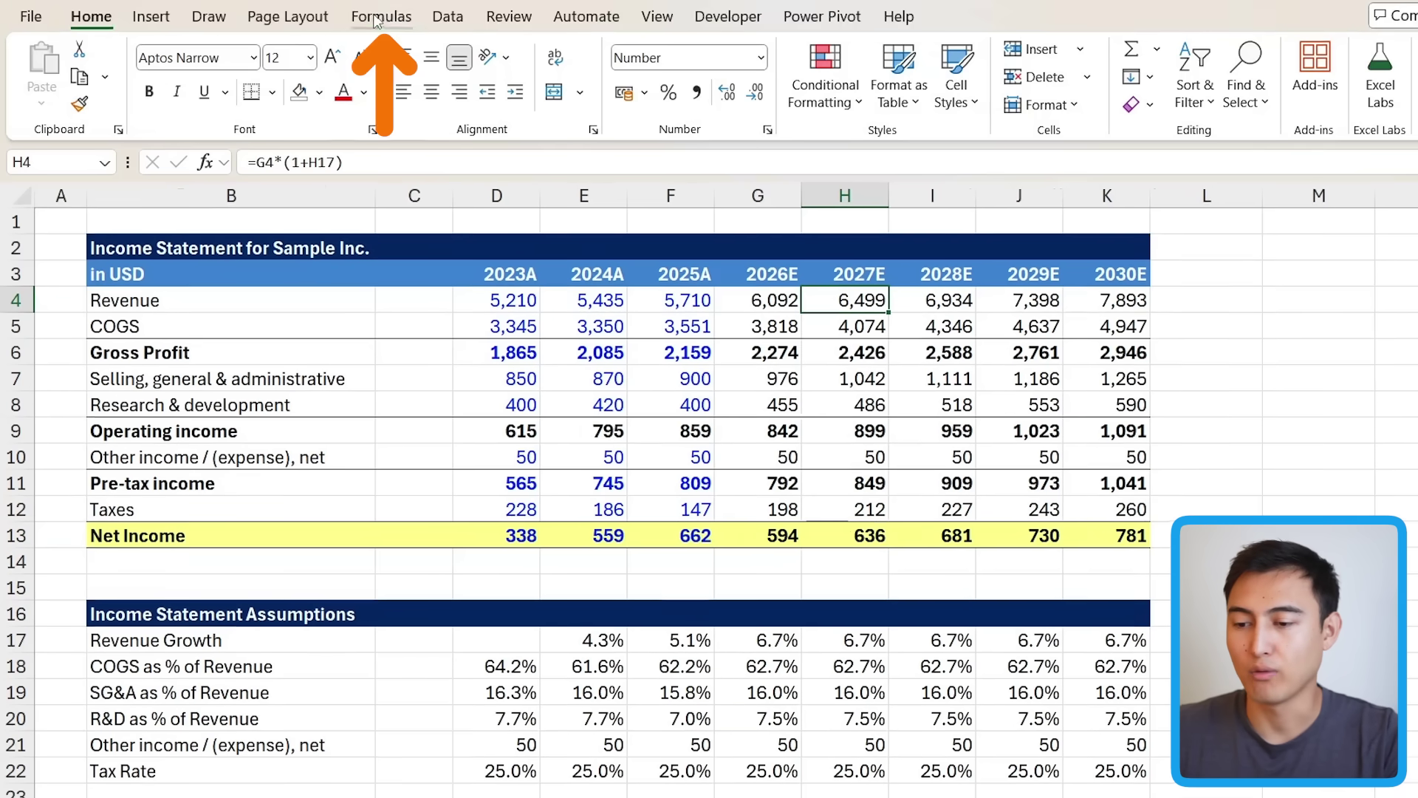
left_click(376, 18)
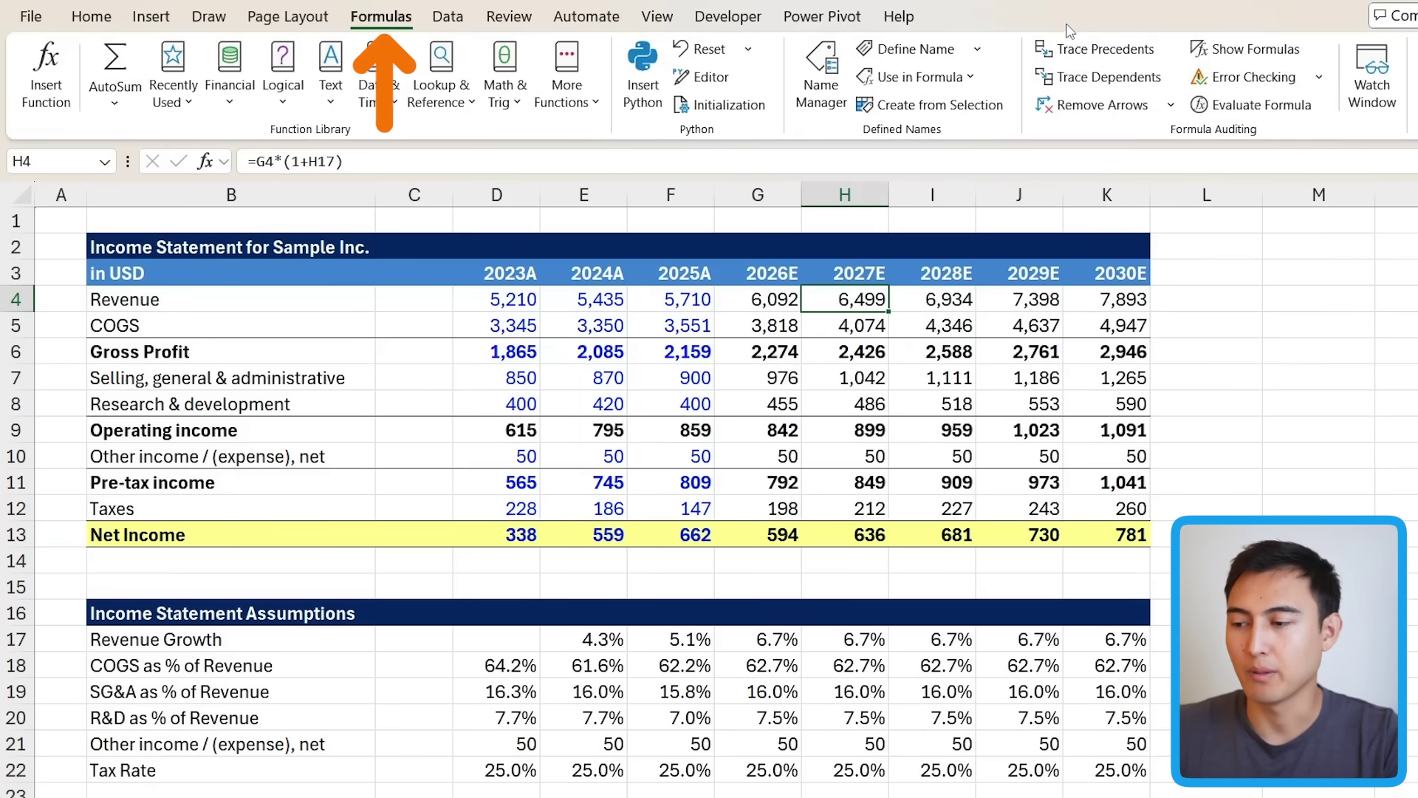
left_click(1115, 50)
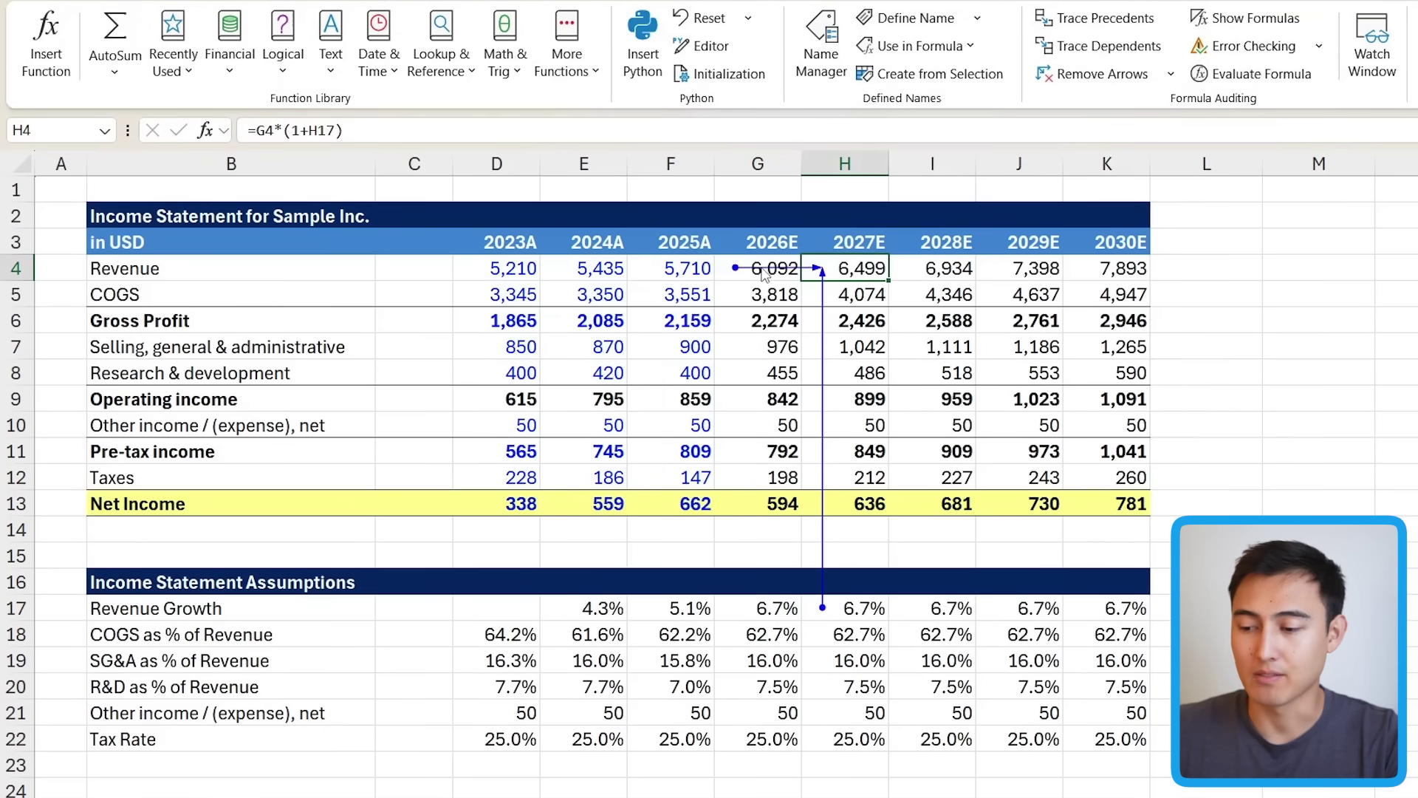
left_click(849, 610)
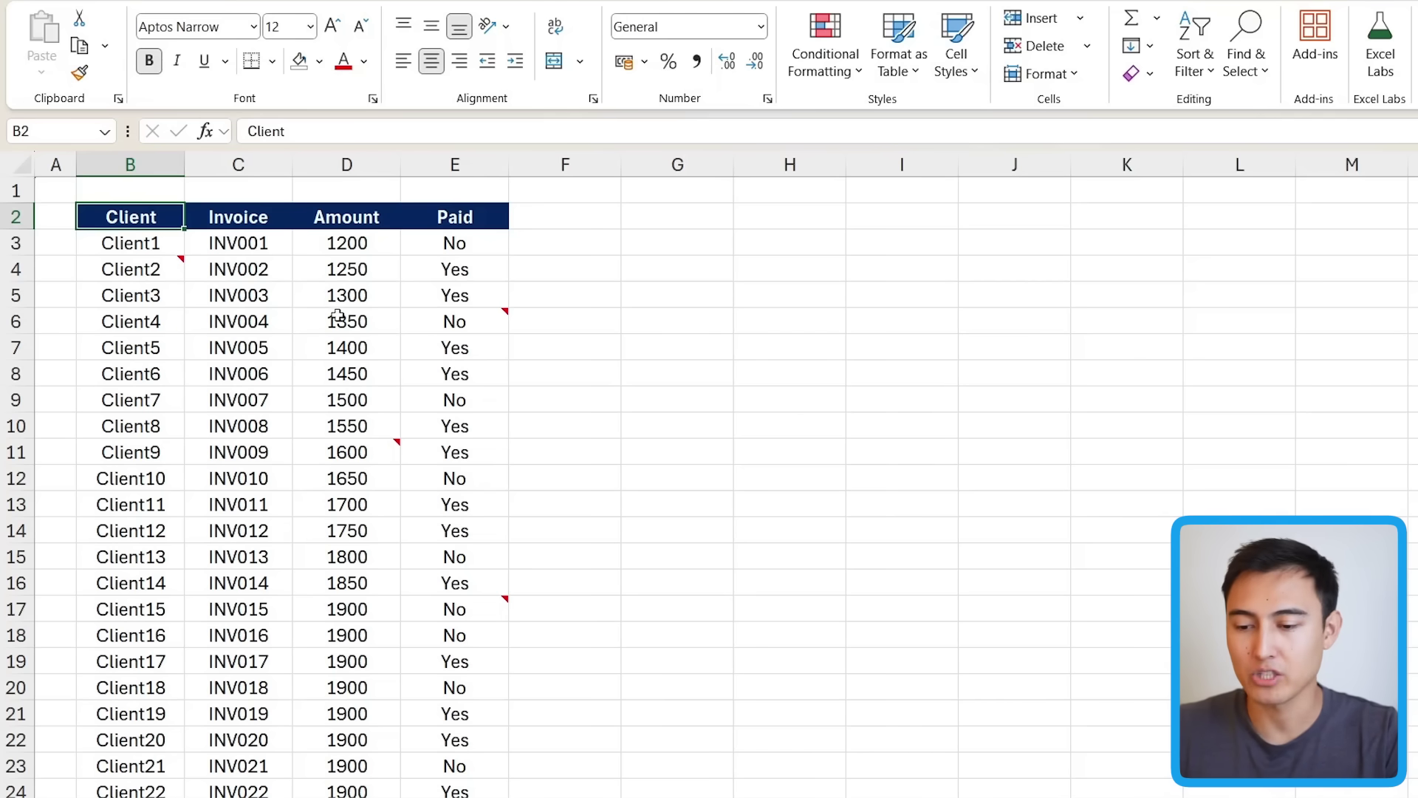
Select all invoice cells with notes using Go To Special > Notes
mouse_move(158, 269)
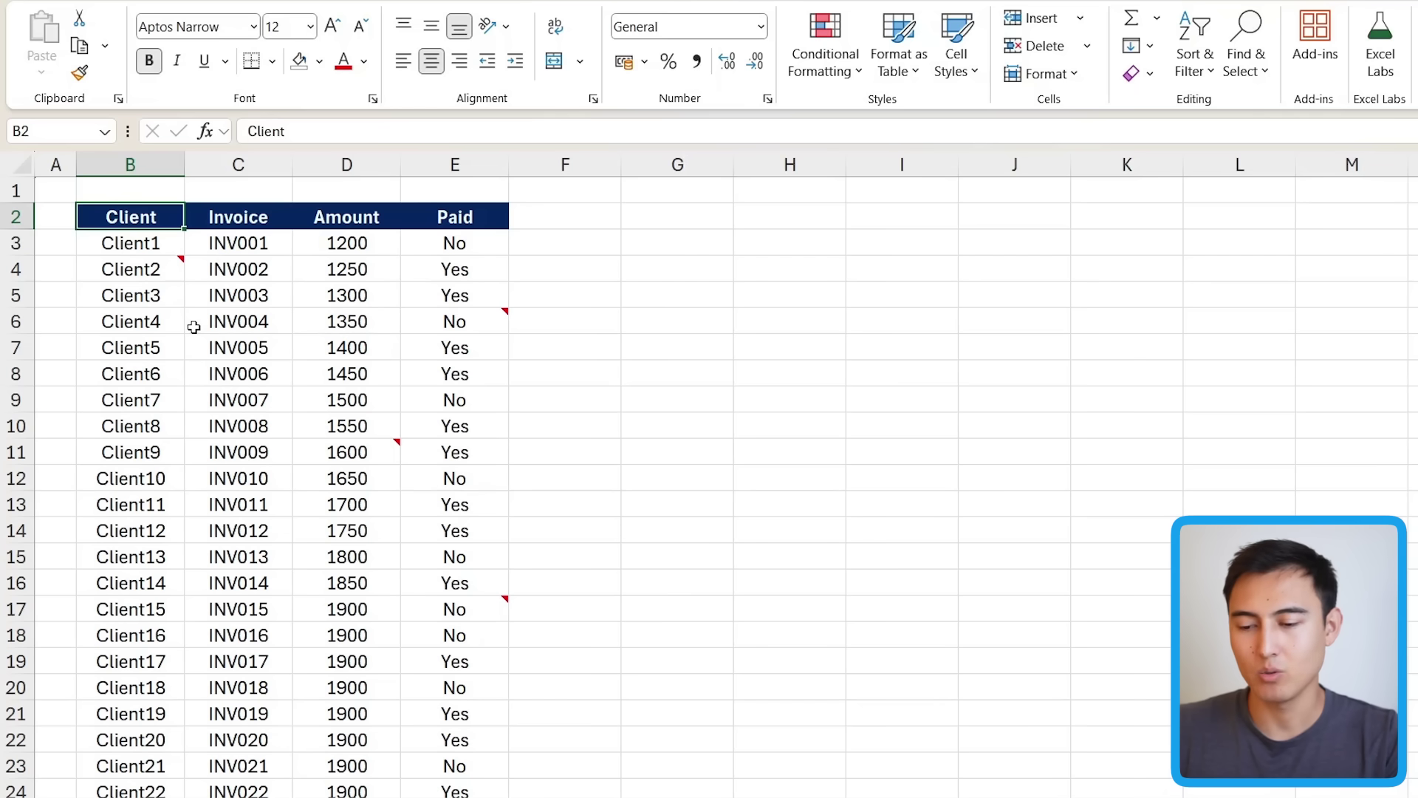
key("ctrl+g")
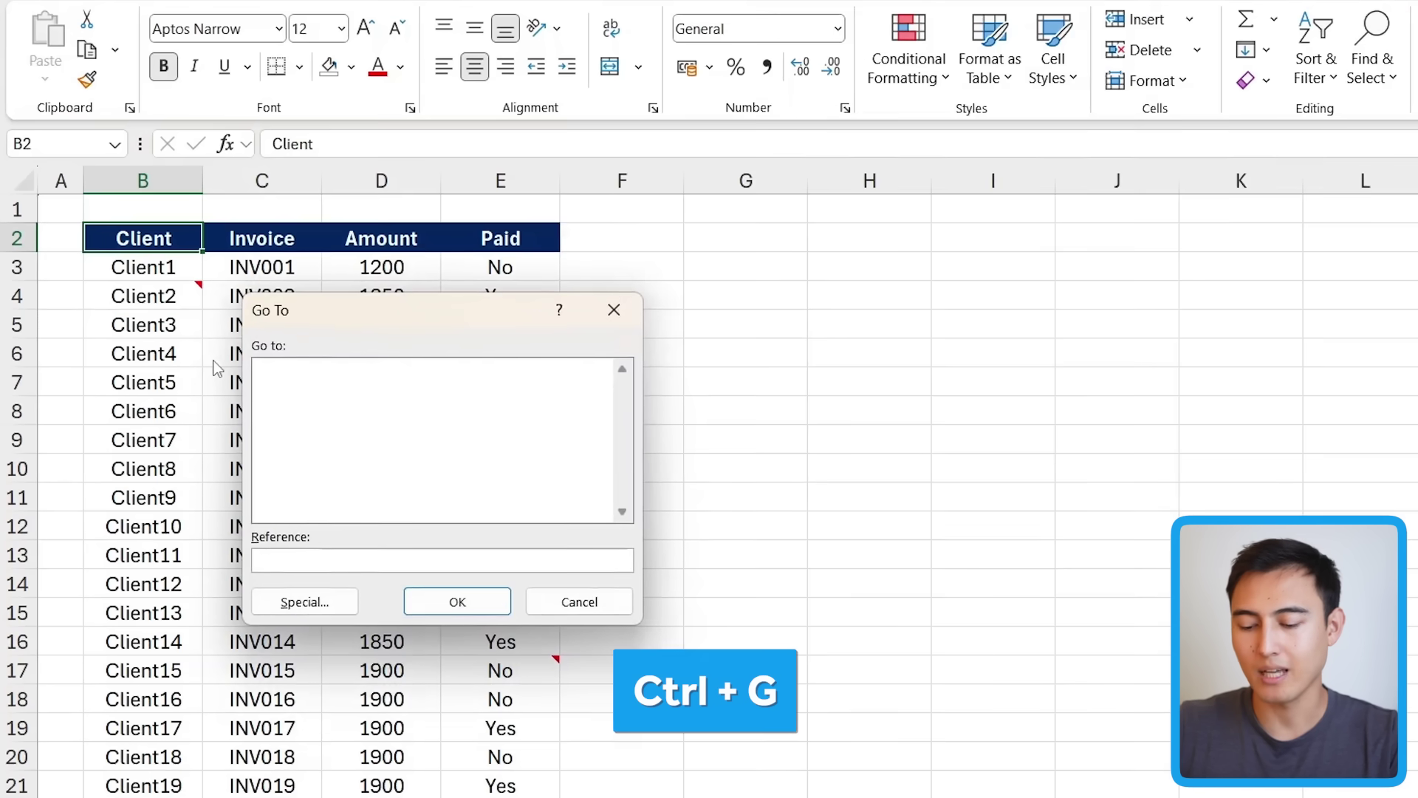
key("alt+s")
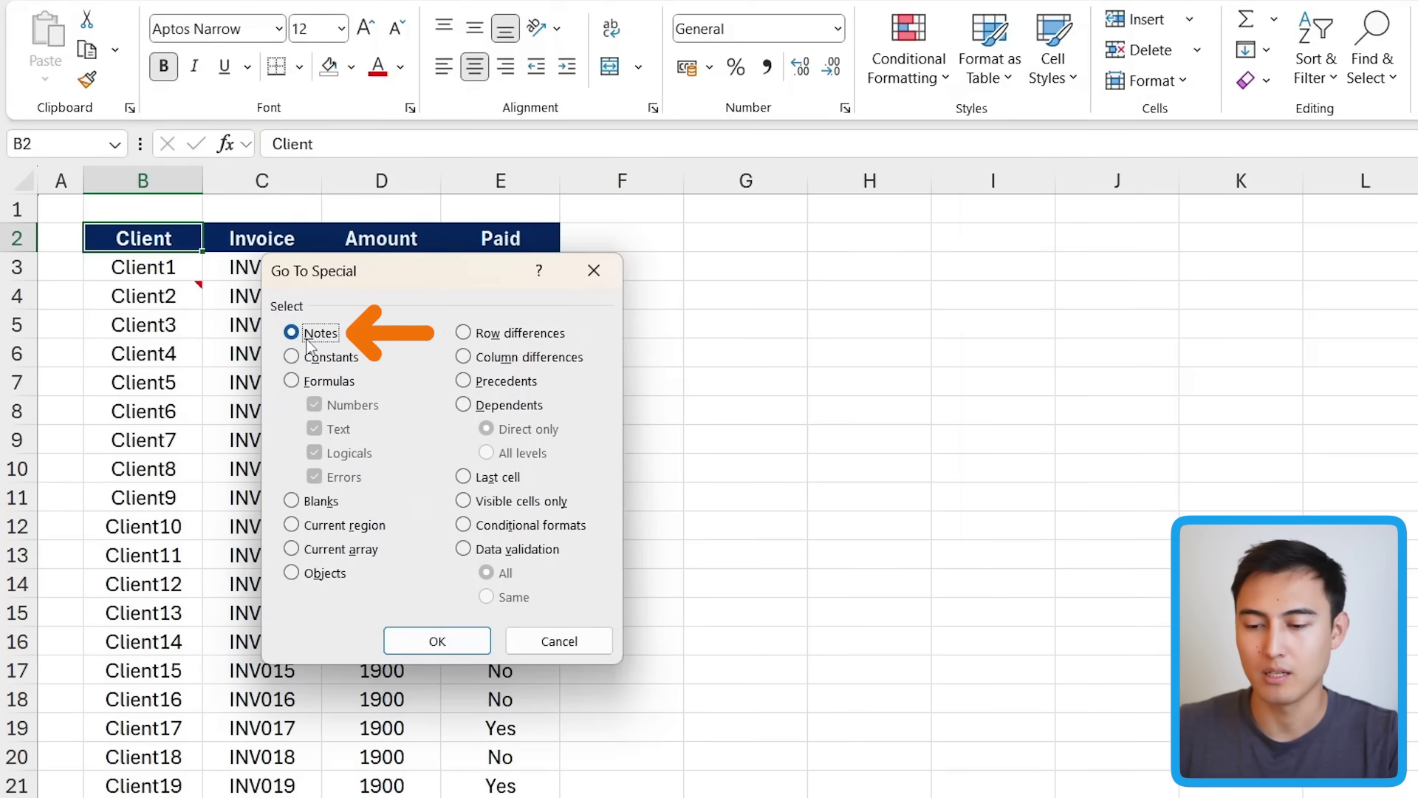
key("Return")
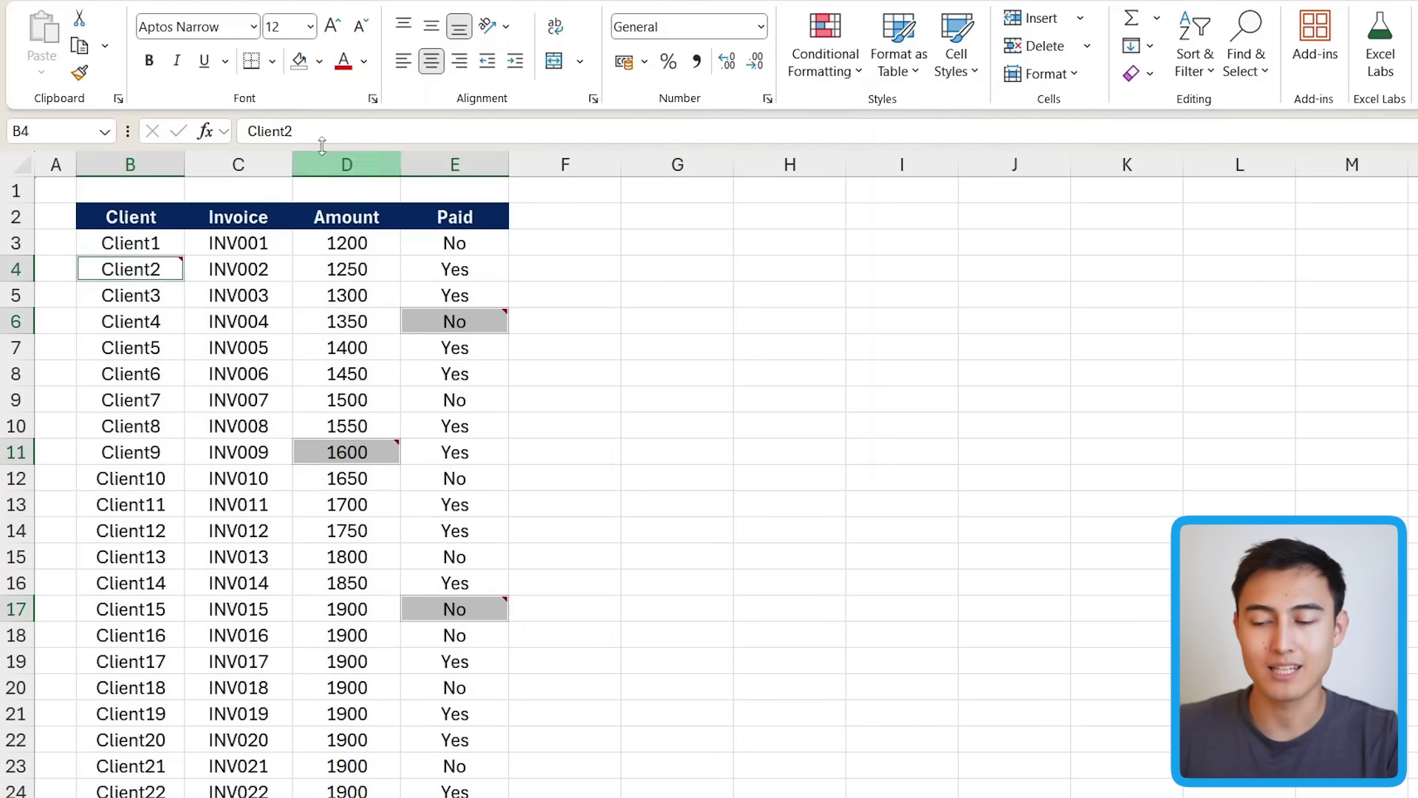
Fill the note cells blue, then undo the fill
left_click(319, 61)
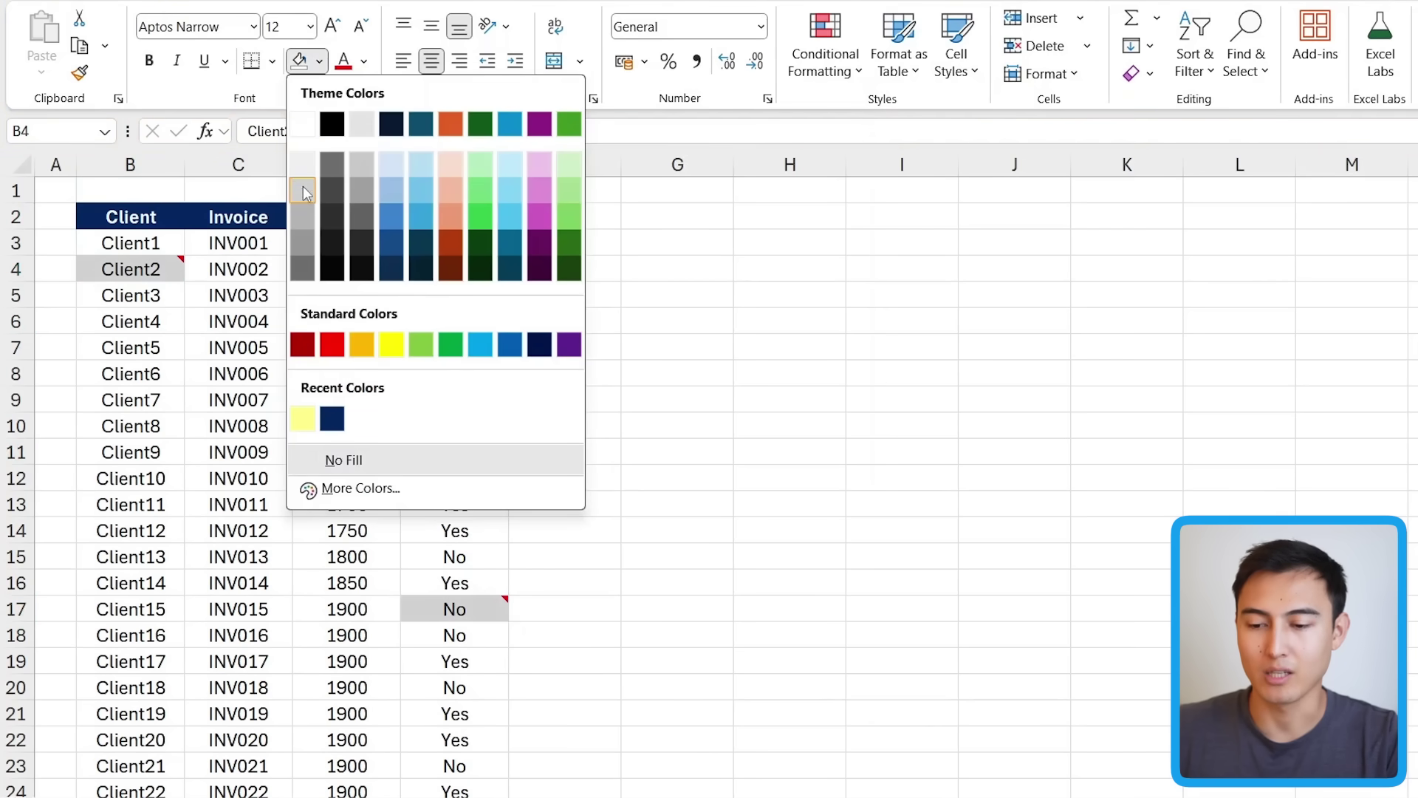
left_click(428, 218)
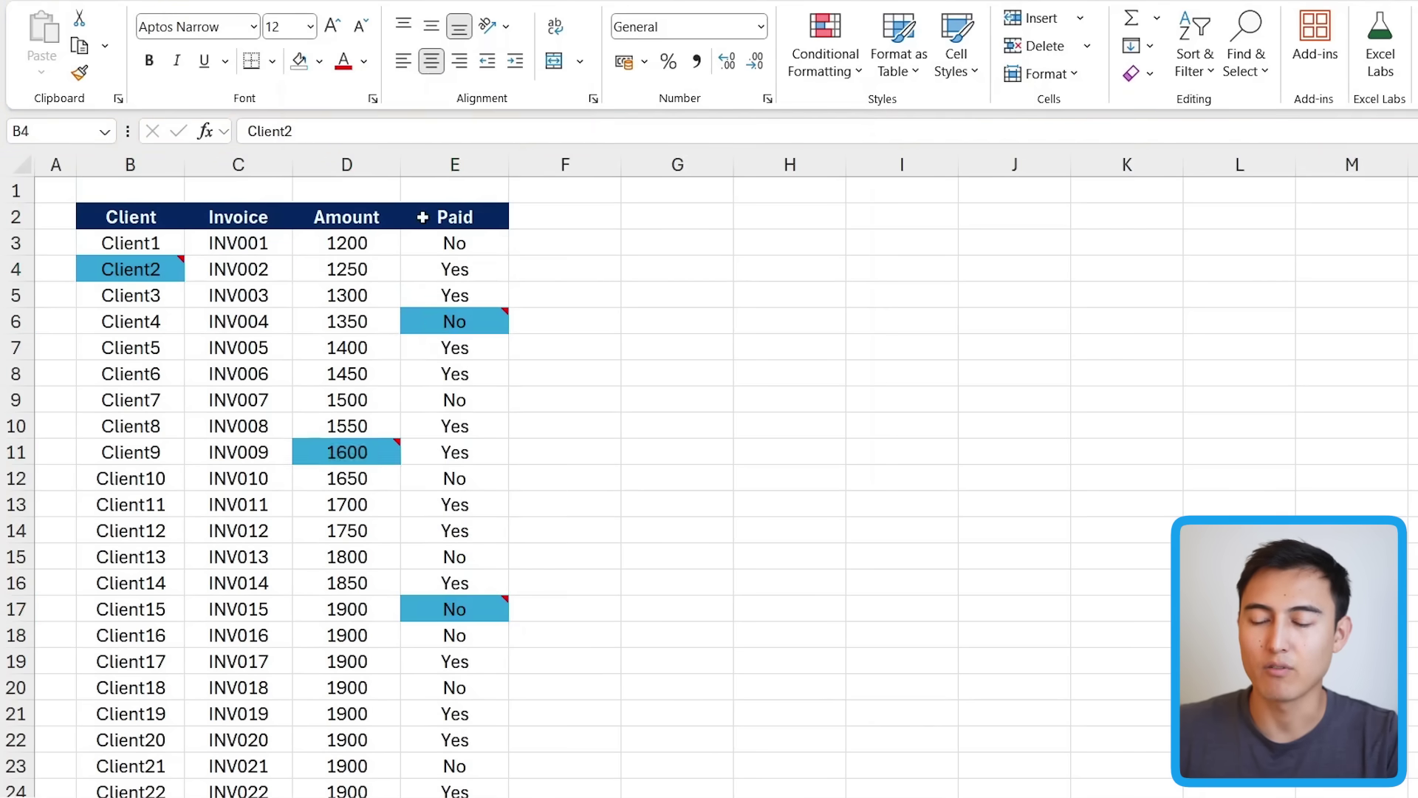
key("ctrl+z")
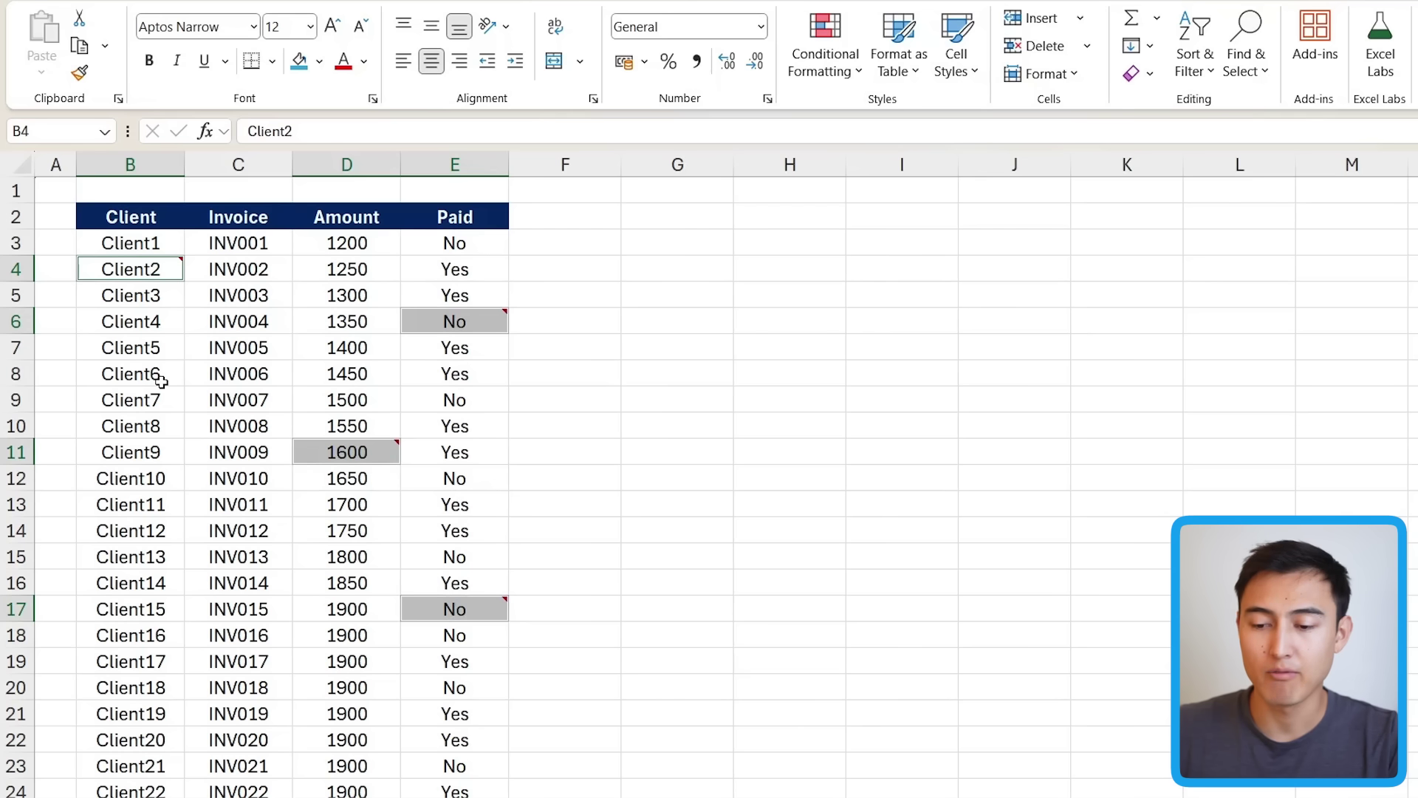
Delete the existing notes from the selected invoice cells
mouse_move(180, 261)
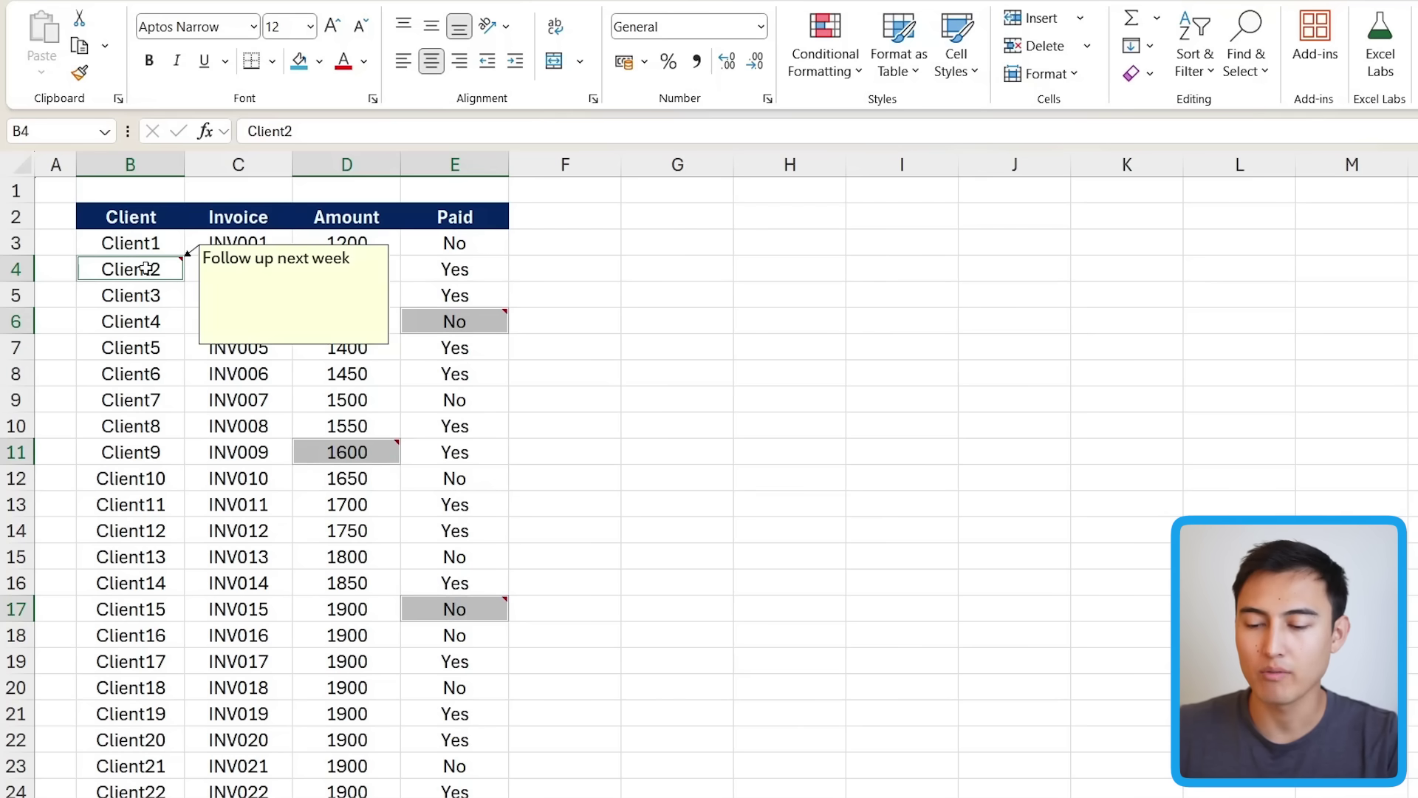
right_click(147, 269)
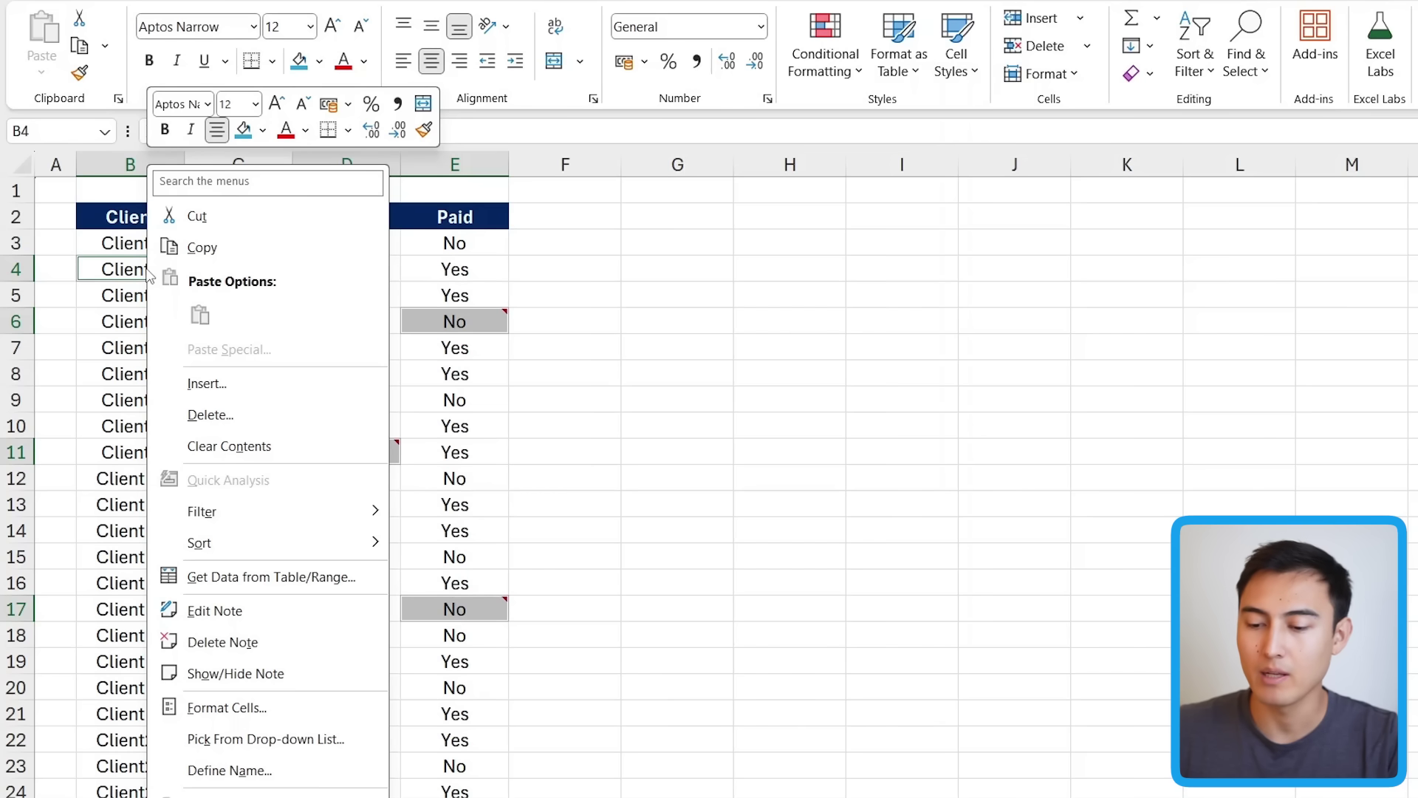
left_click(250, 641)
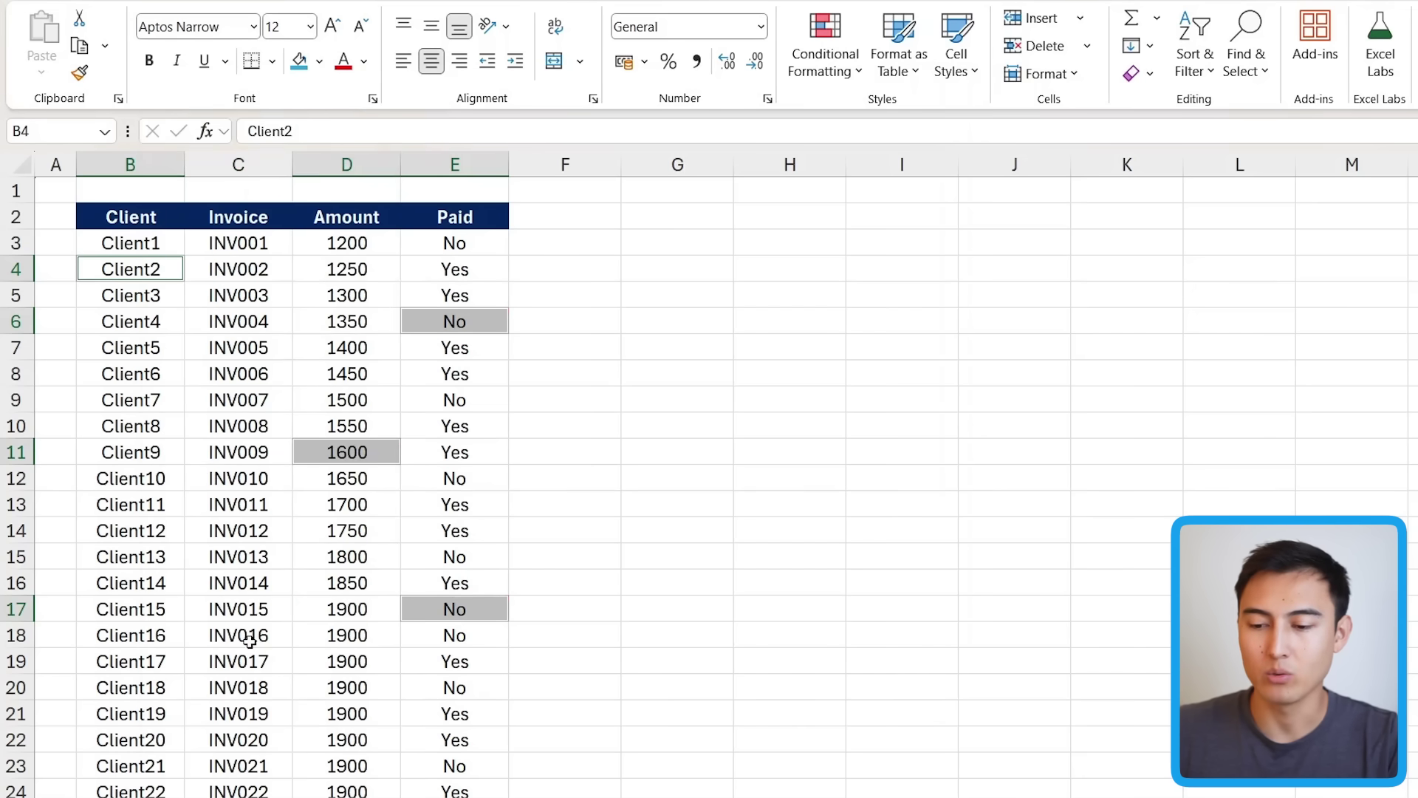
Add new notes to invoice INV006 in C8 and INV009 in C11
left_click(207, 374)
scroll(206, 372, "down", 3)
scroll(208, 372, "up", 3)
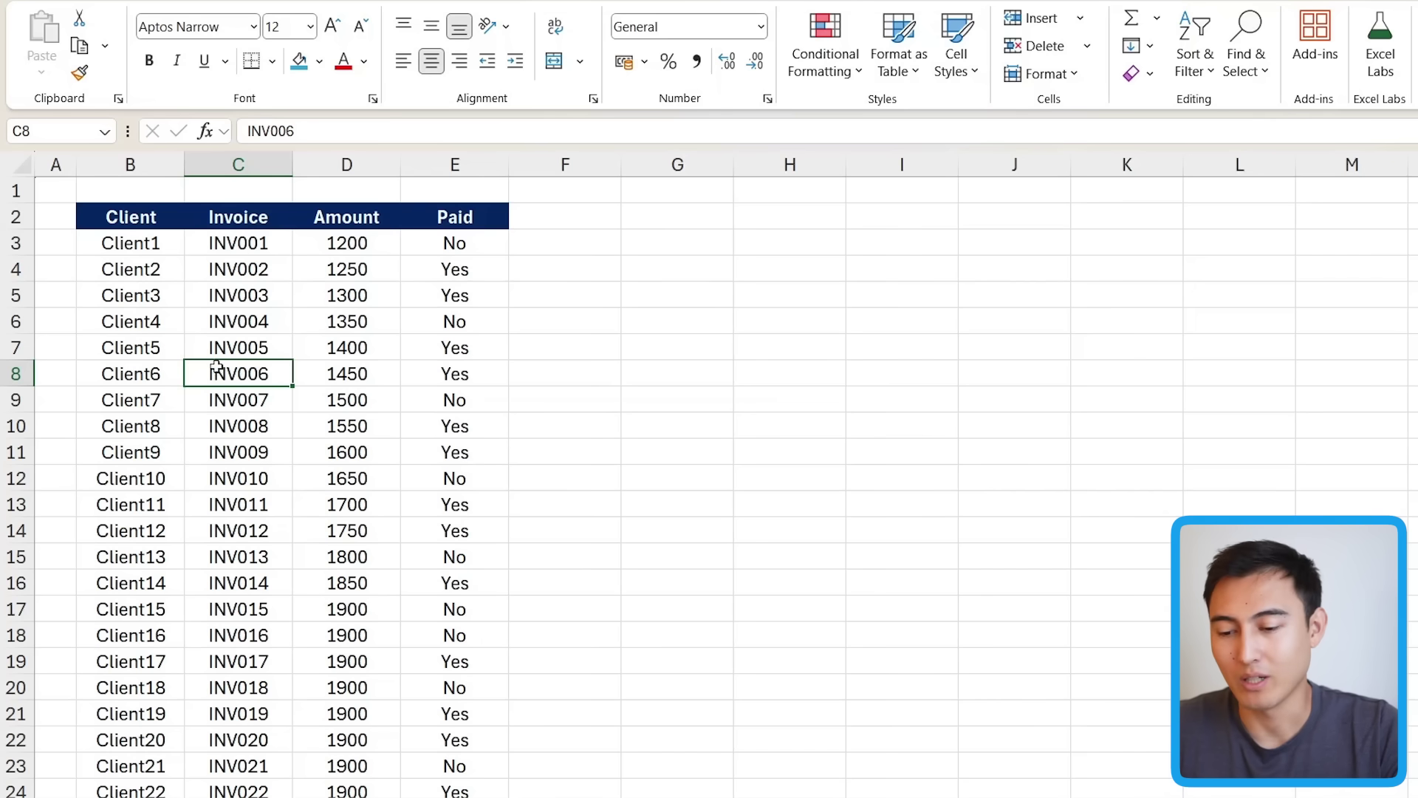
right_click(263, 373)
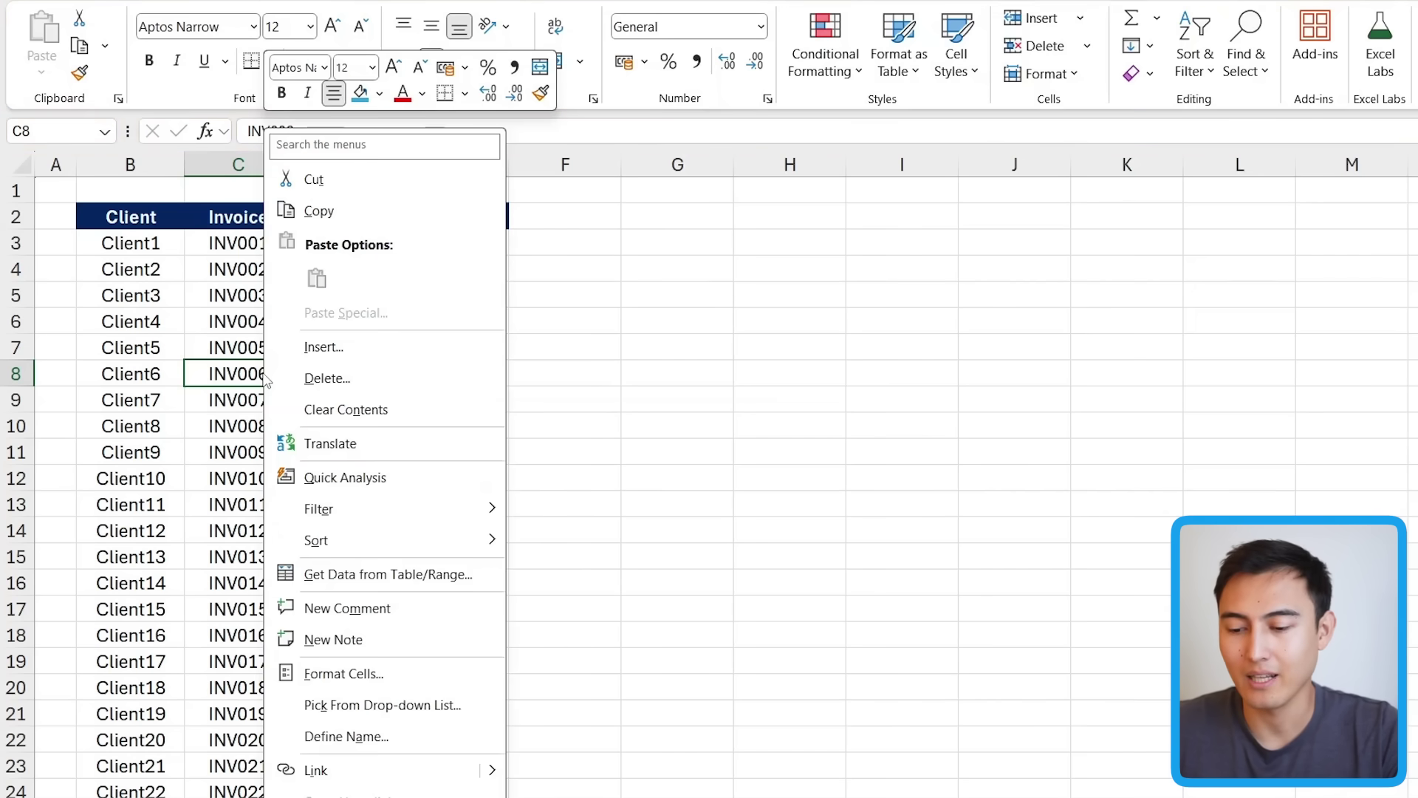
left_click(333, 639)
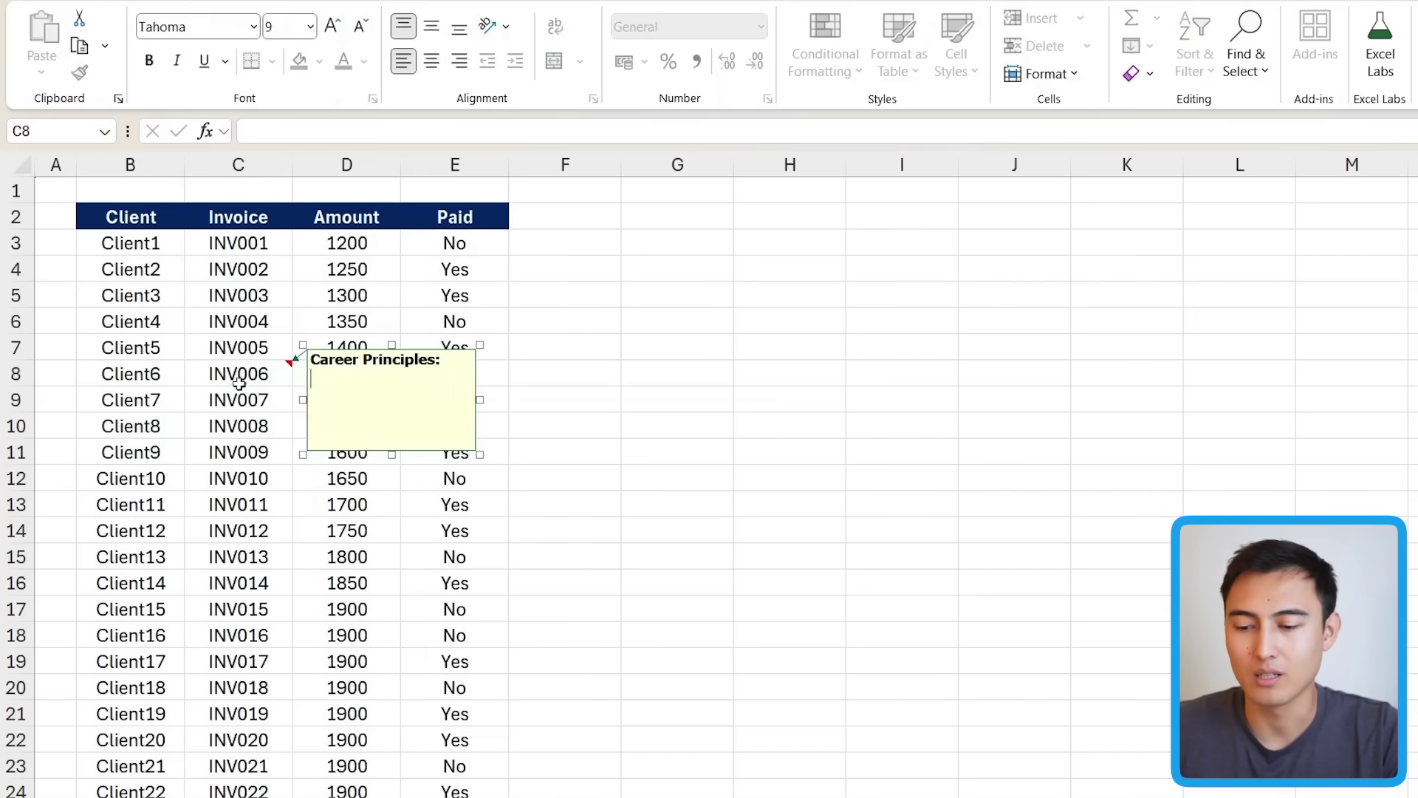
left_click(234, 442)
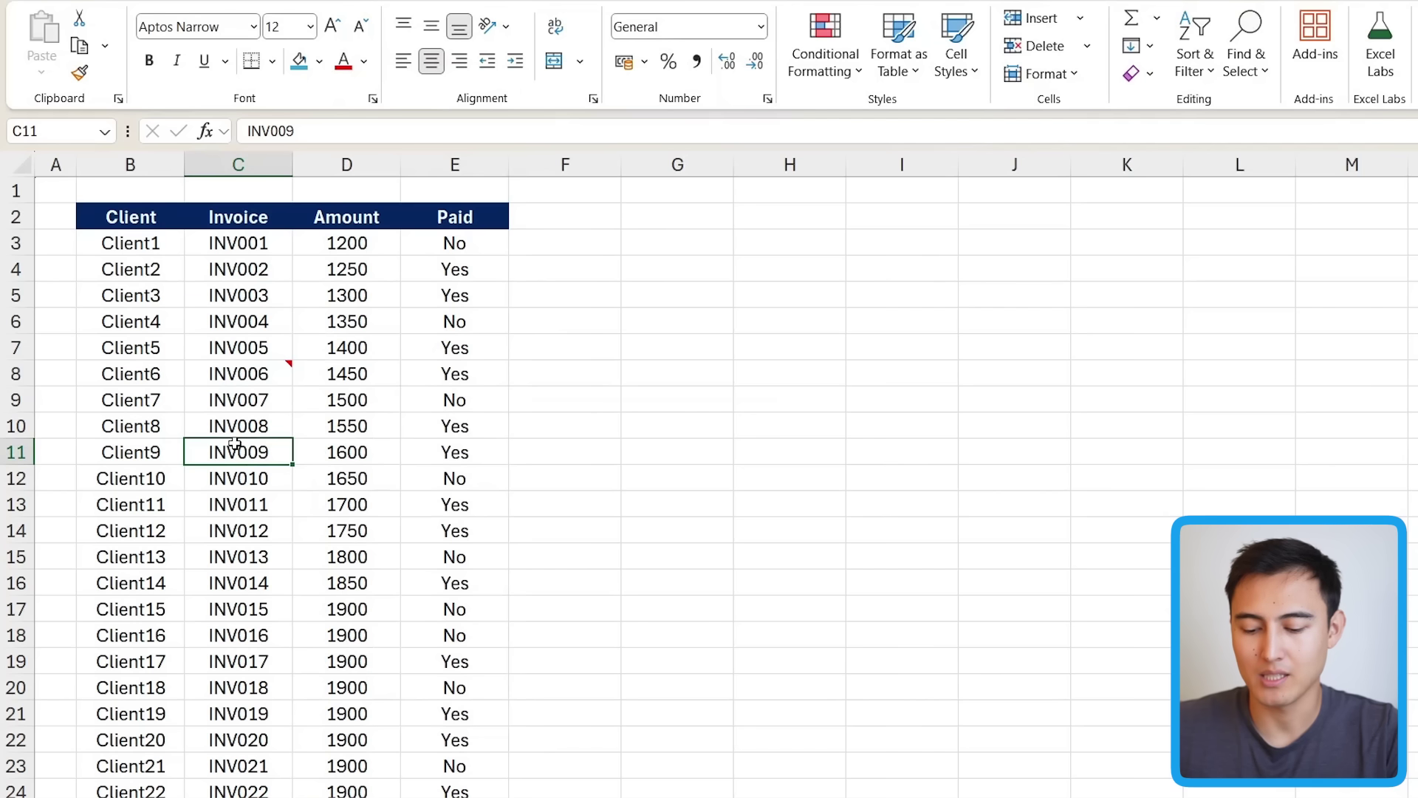
key("shift+F2")
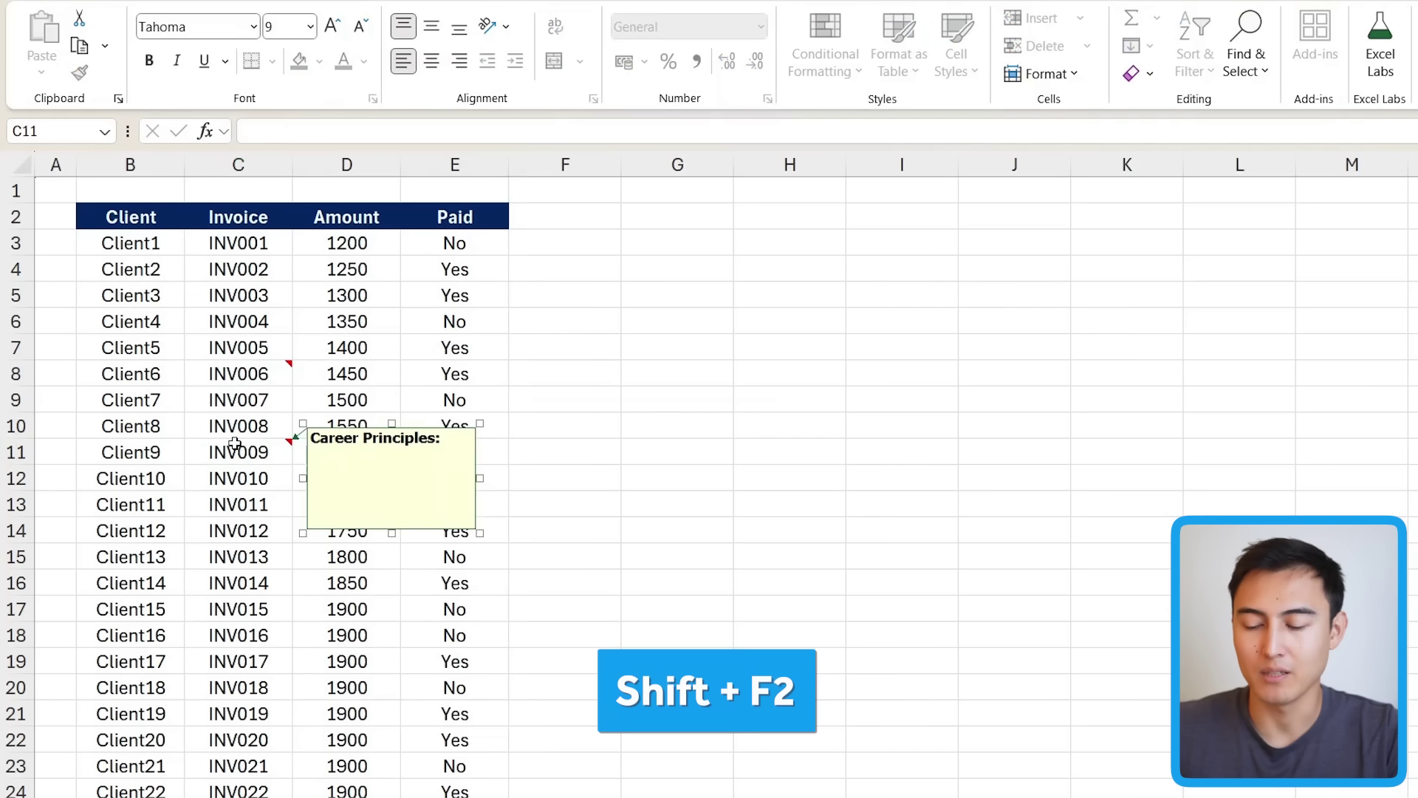